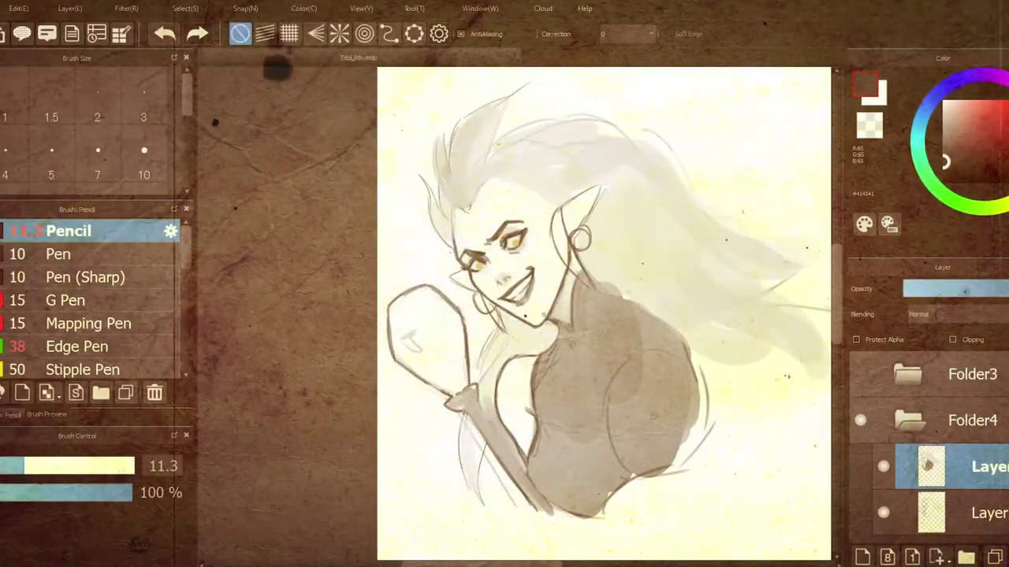
Step: Pick tan, then set the painting colour to a fine-tuned light grey
left_click(510, 300, "alt")
left_click(661, 309, "alt")
left_click_drag(23, 466, 101, 466)
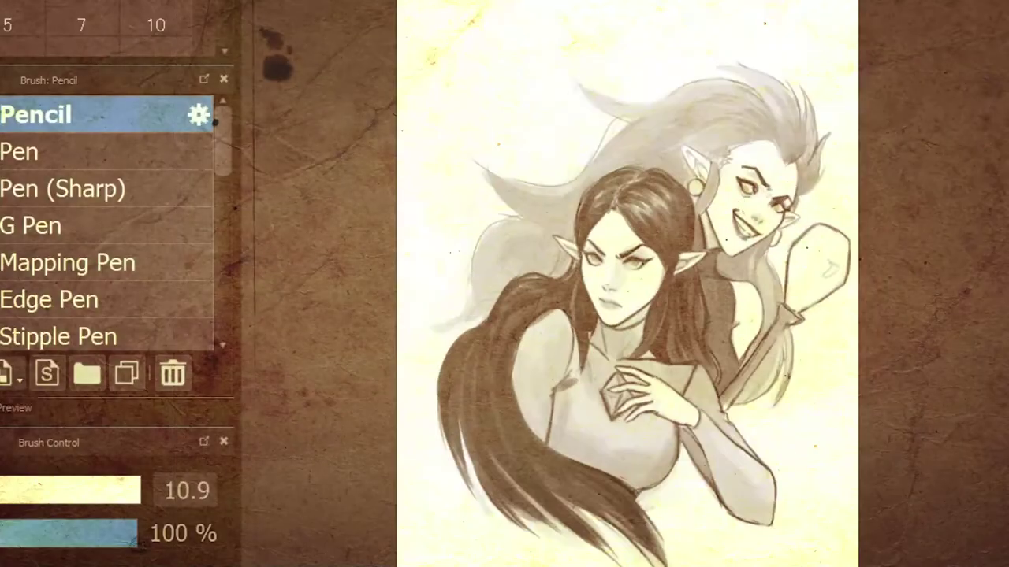
Step: Zoom on the elf faces and lasso-select the upper elf's head
scroll(578, 284, "up", 2)
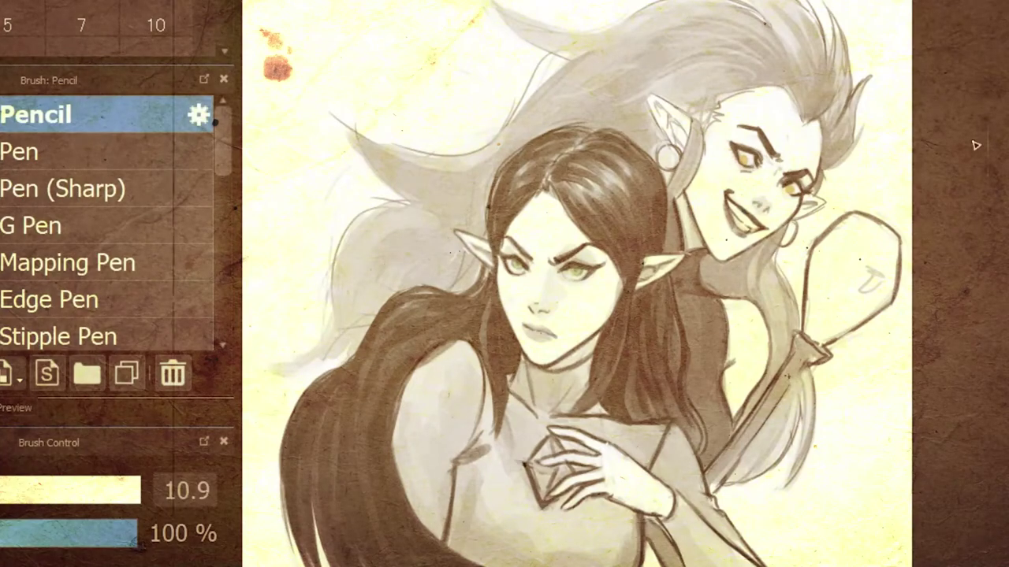
scroll(578, 283, "down", 1)
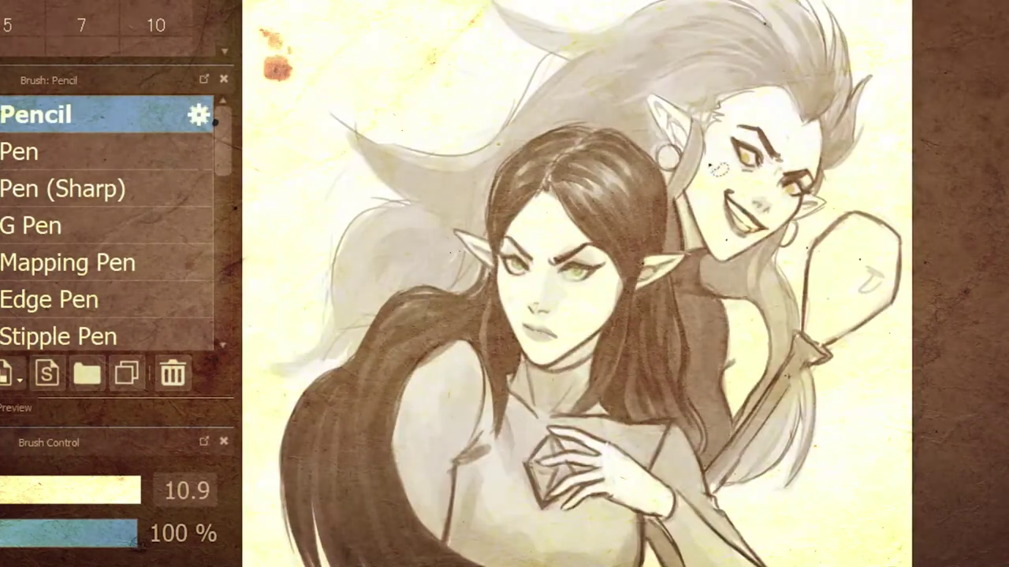
left_click_drag(696, 185, 666, 178)
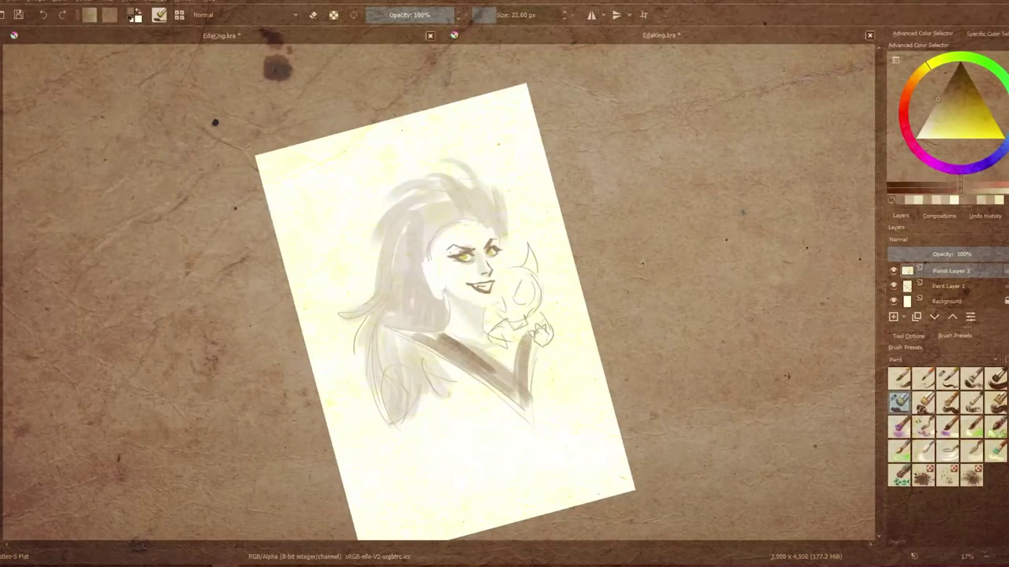
Step: Shade the witch's face, add an elliptical selection around the eyes, and zoom to 25%
left_click_drag(498, 252, 494, 300)
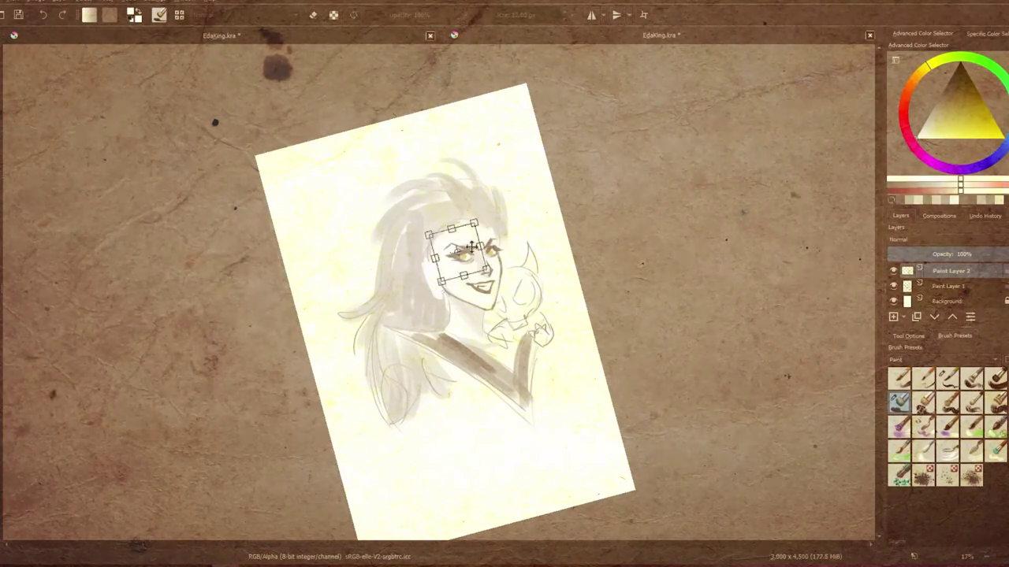
left_click(91, 3)
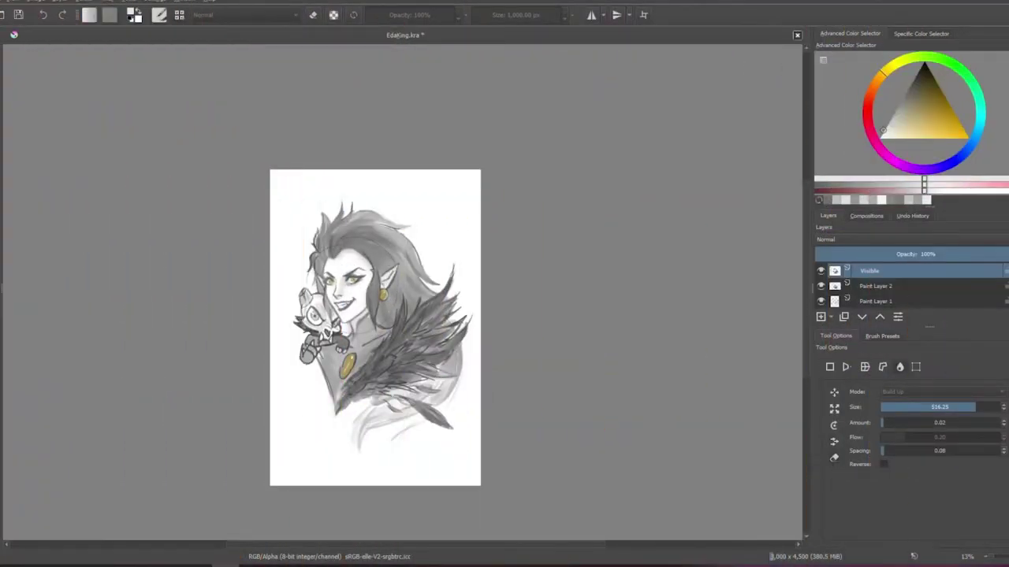
key("plus")
key("plus")
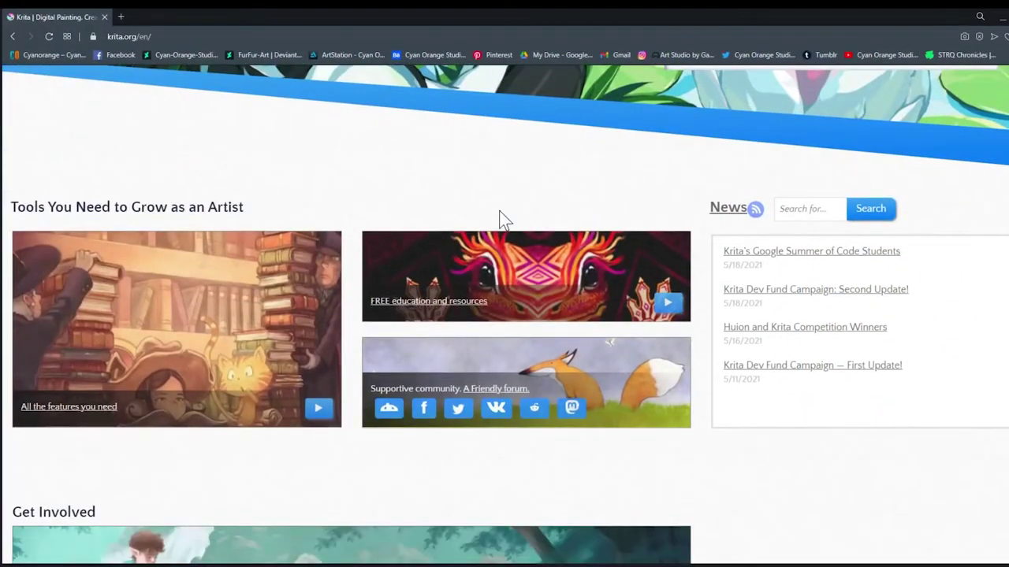
Step: Browse the krita.org home page and shift Color Balance shadows toward cyan
scroll(505, 219, "down", 3)
scroll(382, 287, "down", 2)
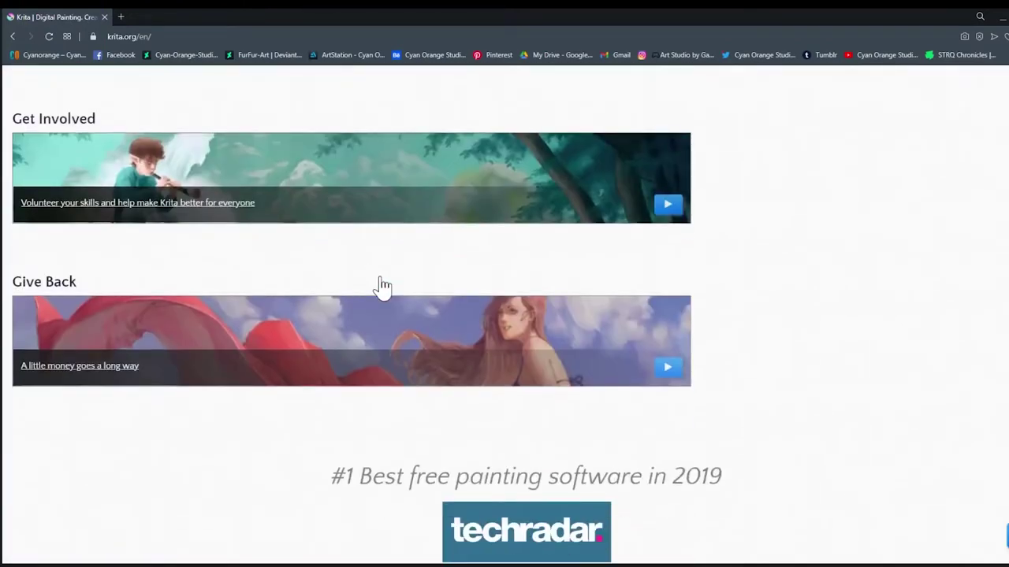
scroll(382, 288, "up", 2)
scroll(382, 288, "down", 5)
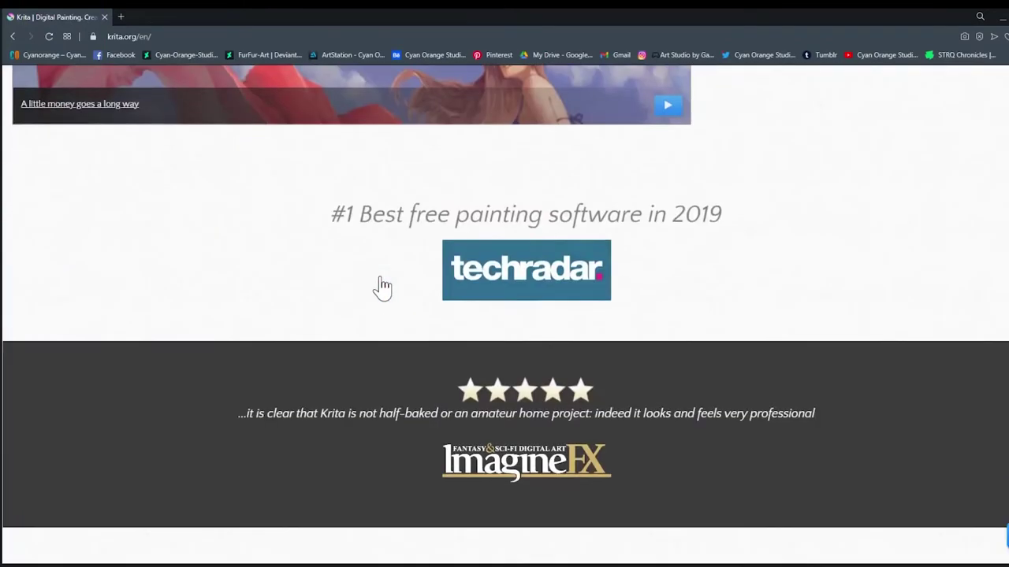
scroll(382, 288, "up", 4)
scroll(378, 286, "up", 1)
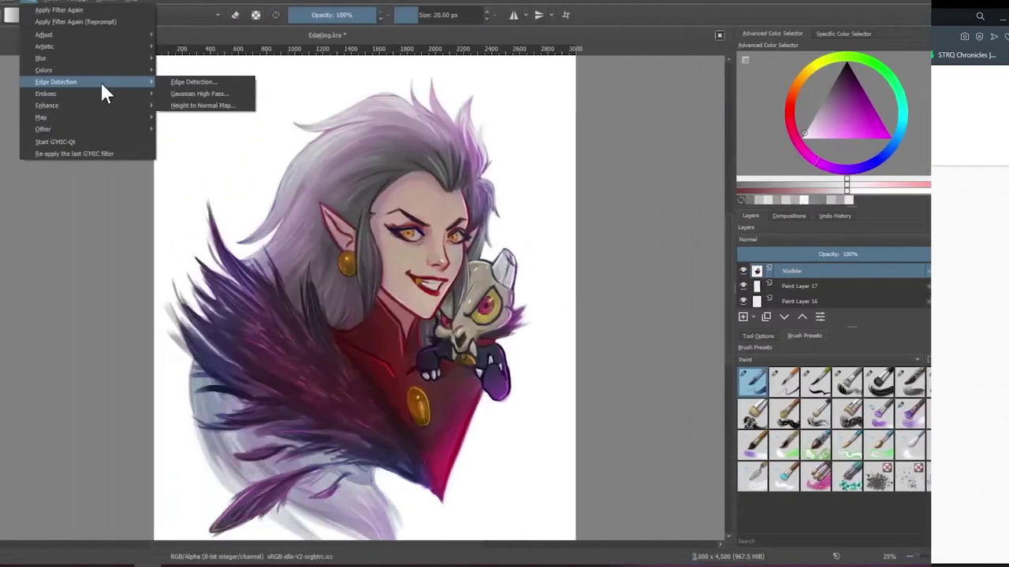
mouse_move(45, 35)
left_click(316, 67)
mouse_move(752, 206)
left_mouse_down()
mouse_move(732, 211)
mouse_move(772, 215)
left_mouse_up()
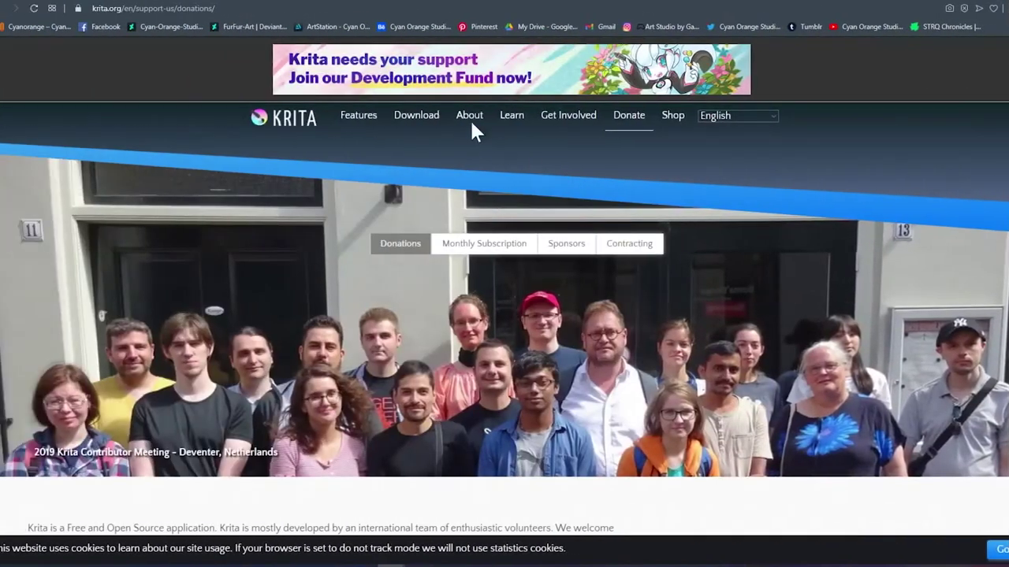
Step: Open the krita.org Features highlights page and read down to 'Download now for FREE'
left_click(347, 126)
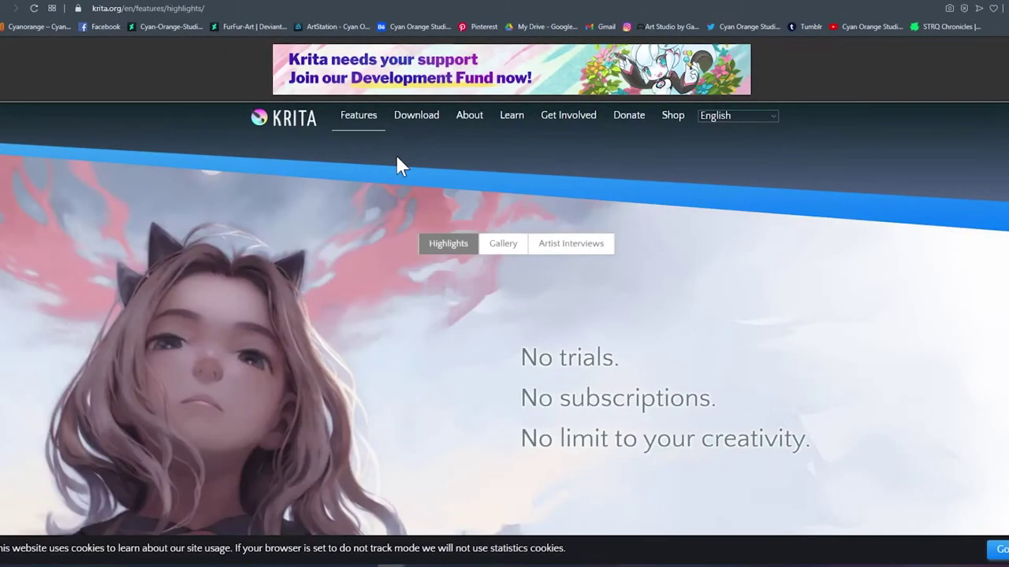
scroll(396, 154, "down", 2)
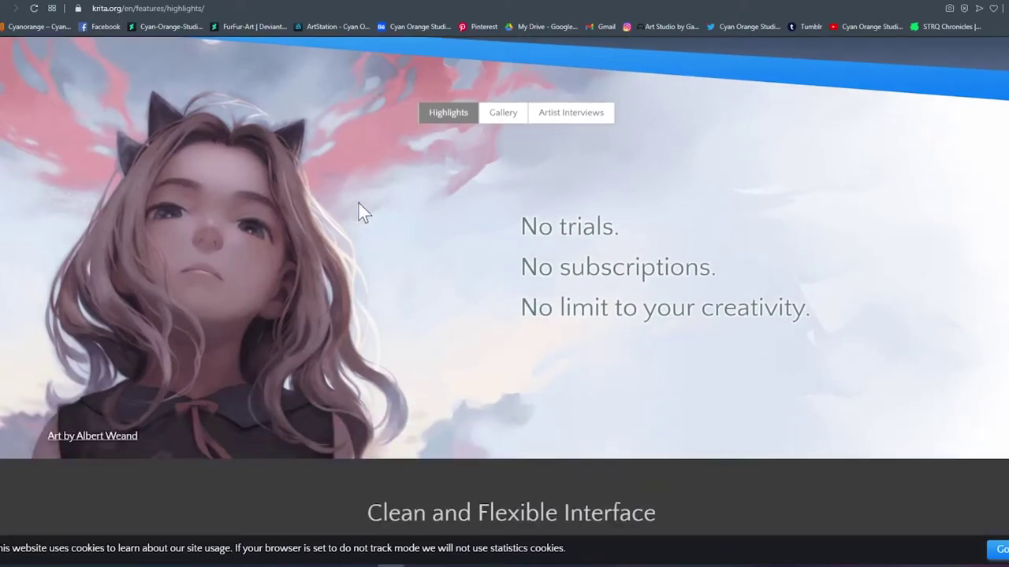
scroll(357, 227, "down", 2)
scroll(356, 225, "down", 2)
scroll(357, 226, "down", 4)
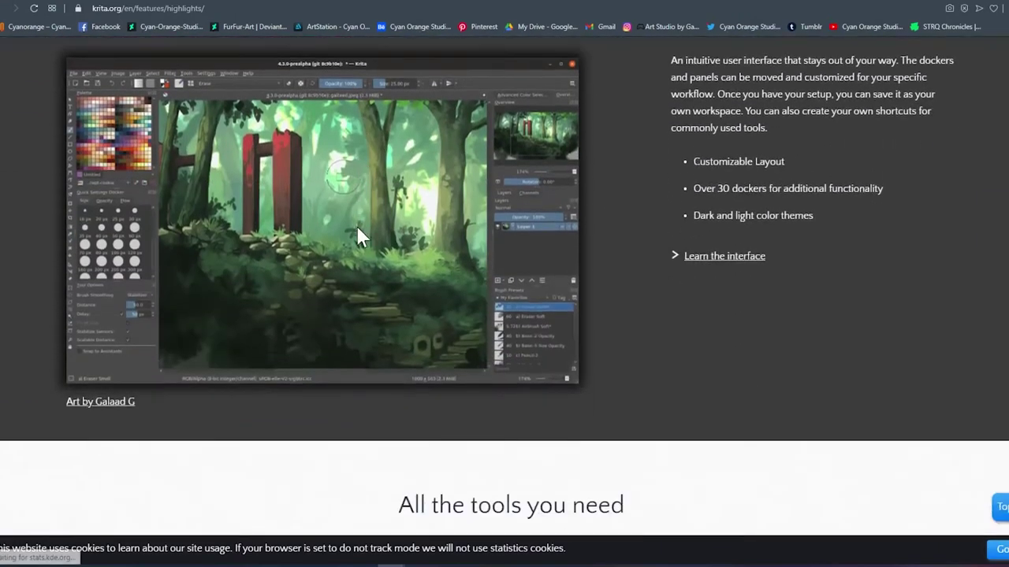
scroll(357, 228, "down", 2)
scroll(357, 228, "down", 2)
scroll(357, 229, "down", 2)
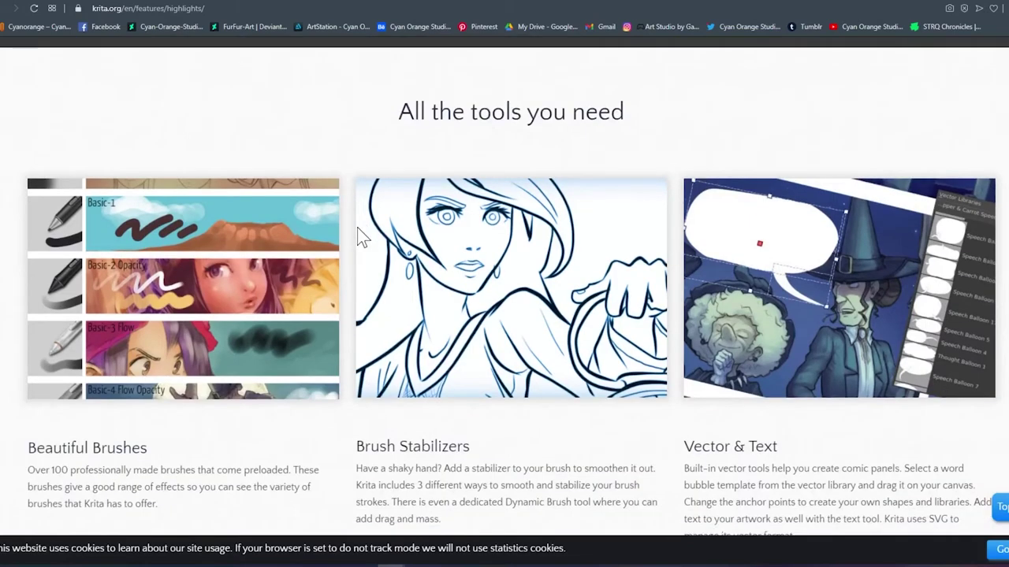
scroll(357, 229, "down", 2)
scroll(357, 228, "down", 2)
scroll(357, 228, "down", 1)
scroll(357, 228, "down", 2)
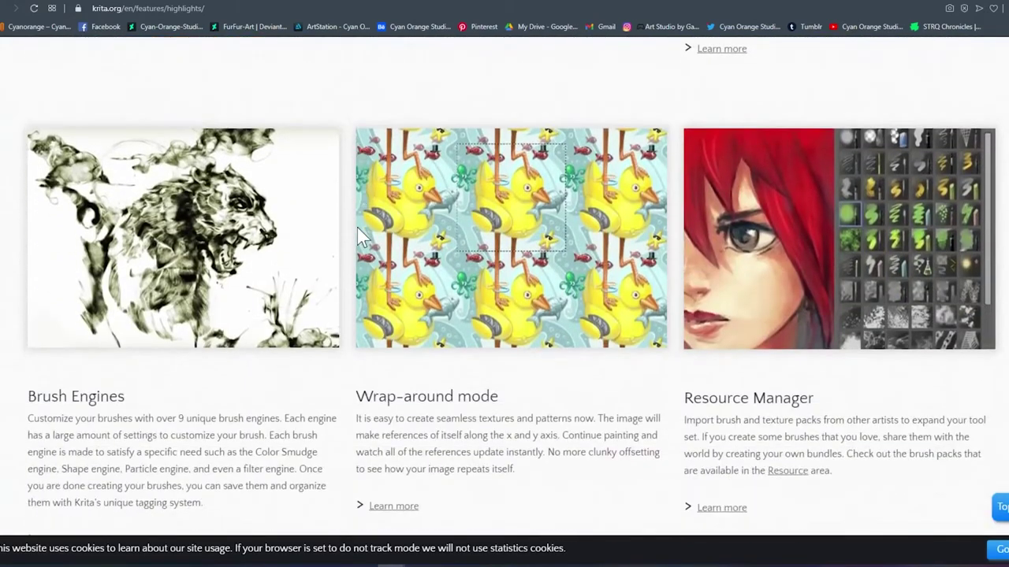
scroll(357, 227, "down", 4)
scroll(357, 227, "down", 2)
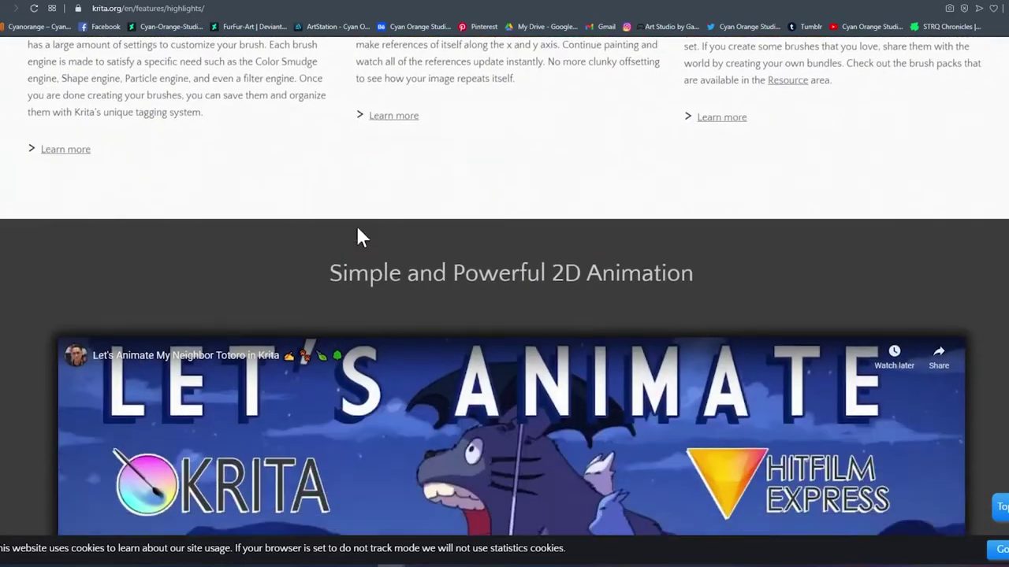
scroll(357, 227, "down", 2)
scroll(359, 235, "down", 2)
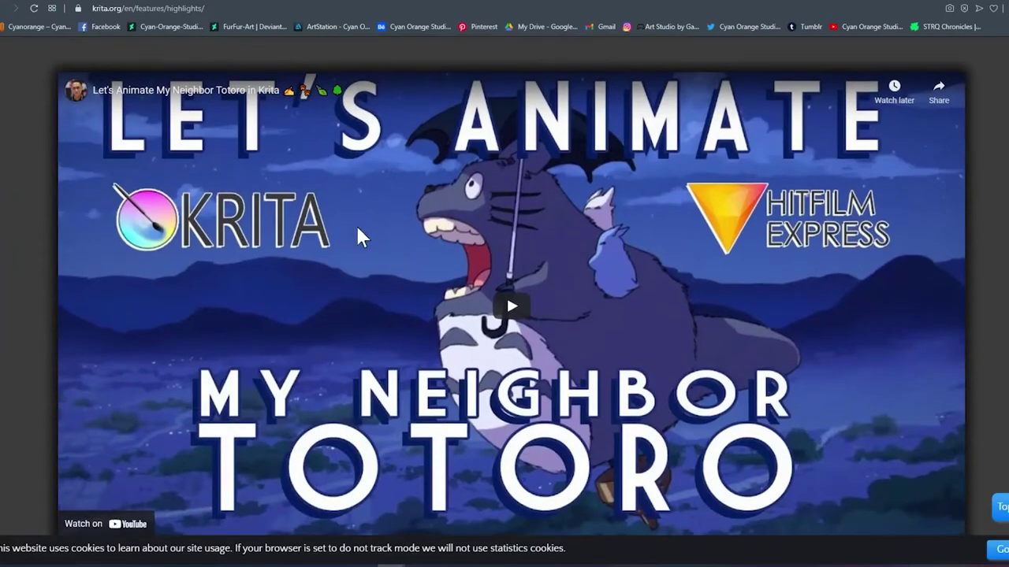
scroll(358, 236, "down", 2)
scroll(359, 237, "down", 4)
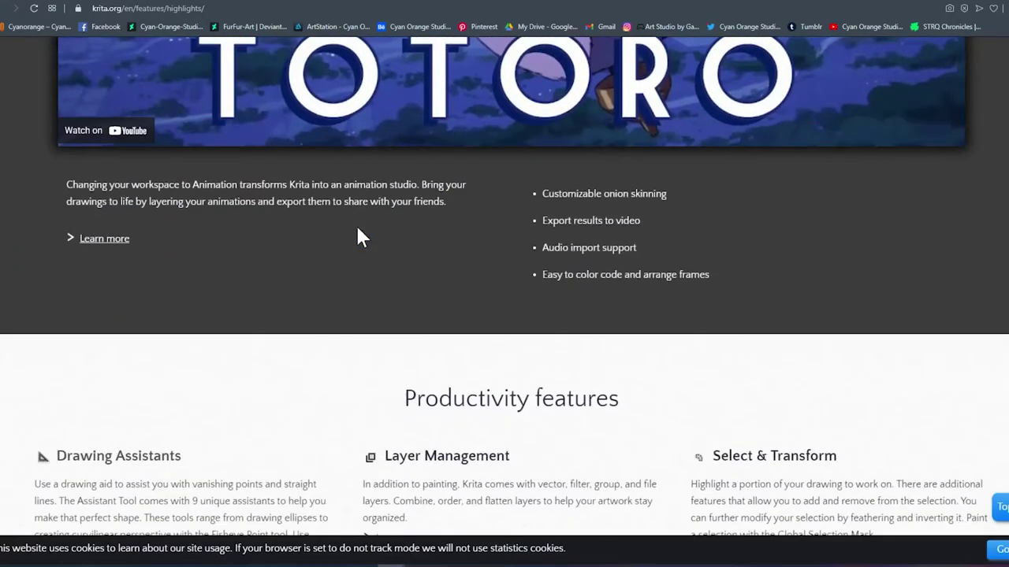
scroll(358, 237, "down", 5)
scroll(363, 236, "down", 2)
scroll(363, 236, "down", 5)
scroll(362, 236, "down", 1)
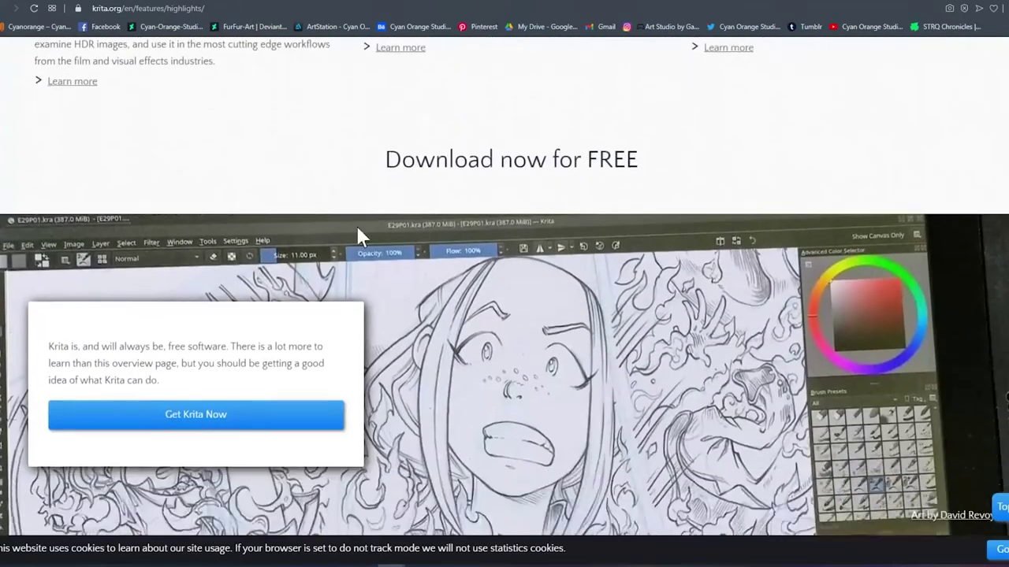
scroll(362, 236, "down", 1)
scroll(359, 236, "down", 2)
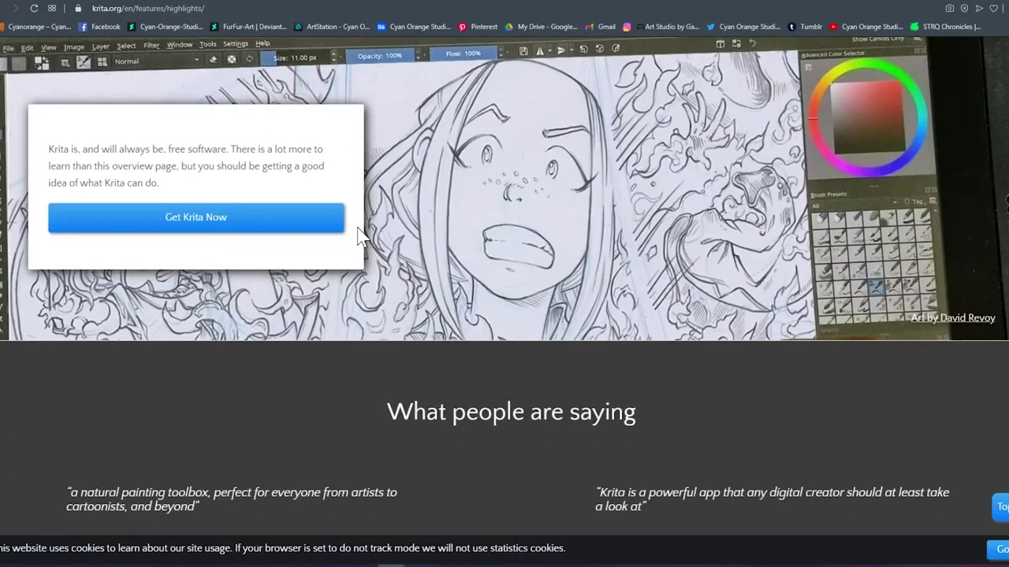
scroll(358, 236, "down", 4)
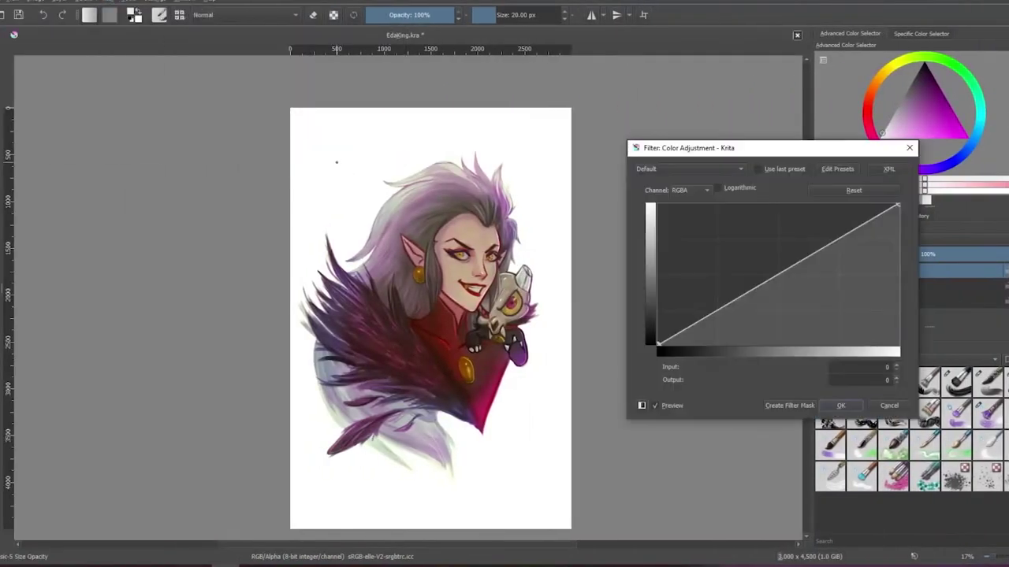
Step: Boost the portrait's contrast with curves, then try an HSV hue shift and discard it
left_click_drag(896, 206, 882, 206)
left_click_drag(659, 345, 672, 336)
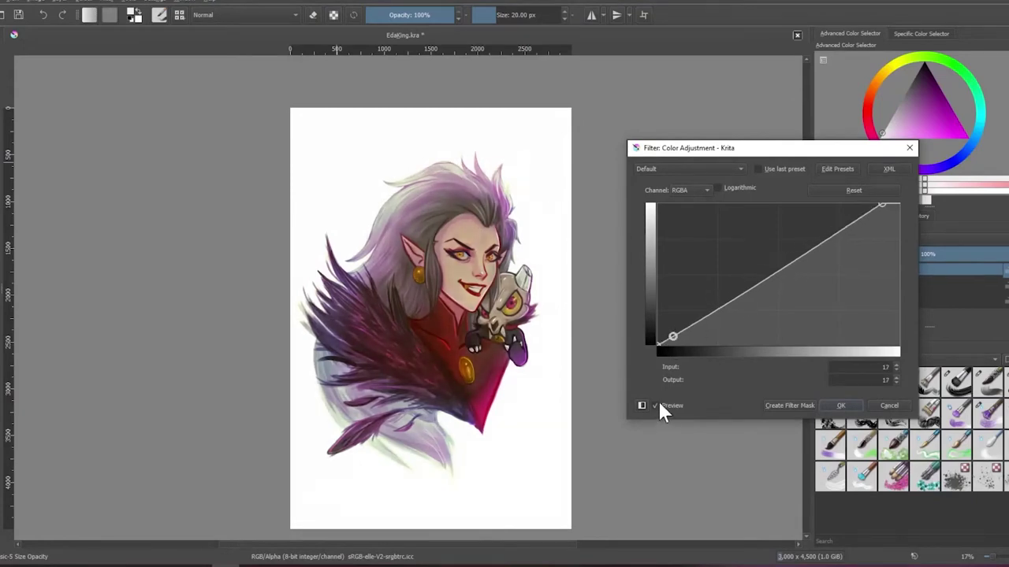
left_click(883, 404)
left_click(106, 2)
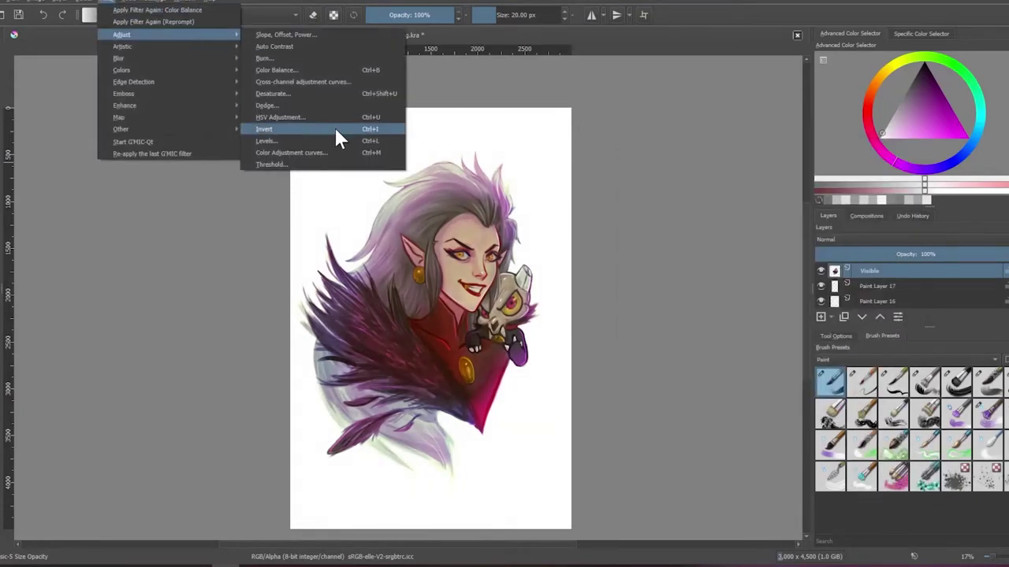
left_click(336, 126)
left_click_drag(776, 205, 702, 205)
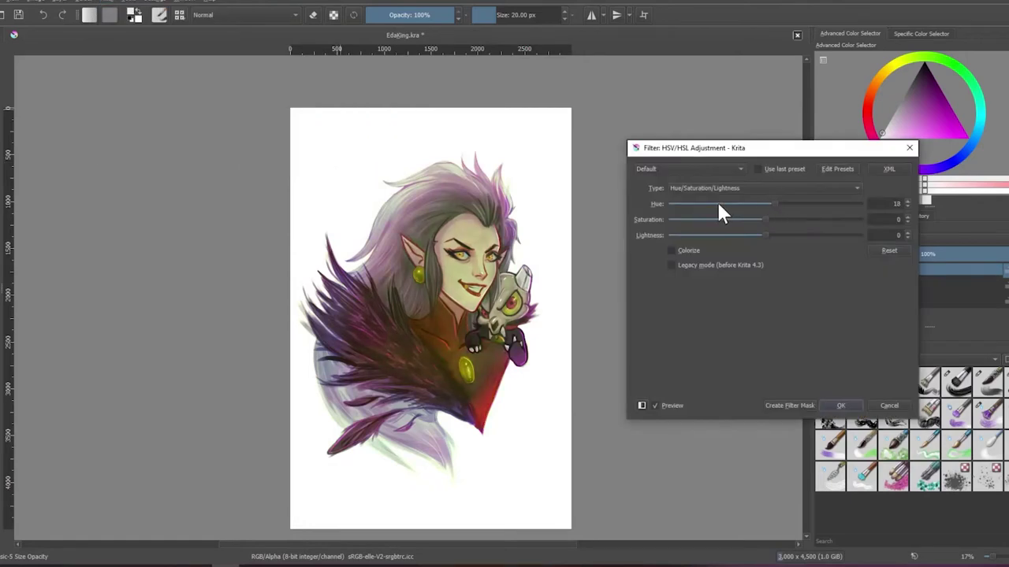
left_click(883, 405)
Step: Preview the Dodge adjustment with its range set to Highlights
left_click(182, 3)
mouse_move(122, 35)
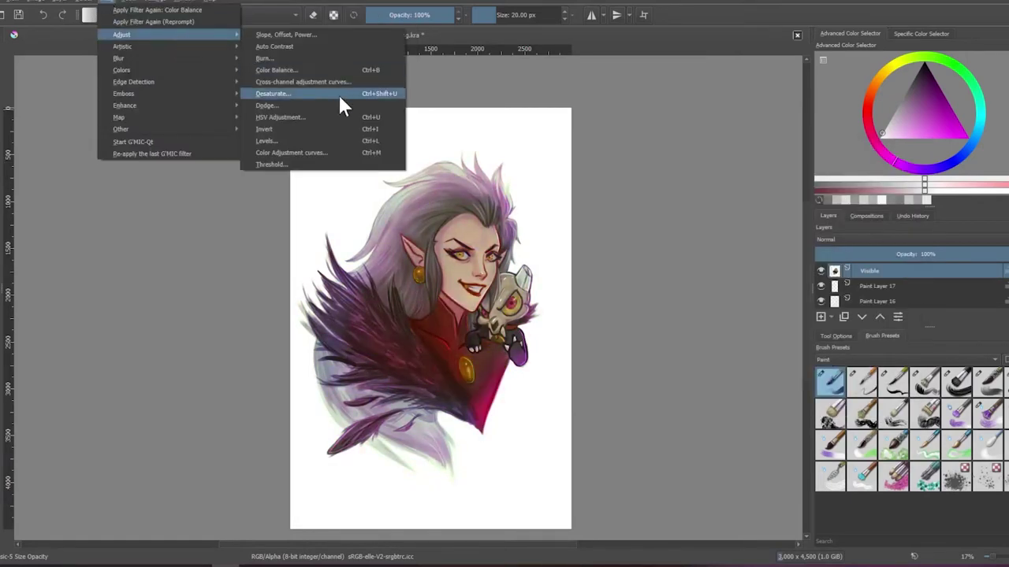
left_click(339, 94)
left_click(645, 233)
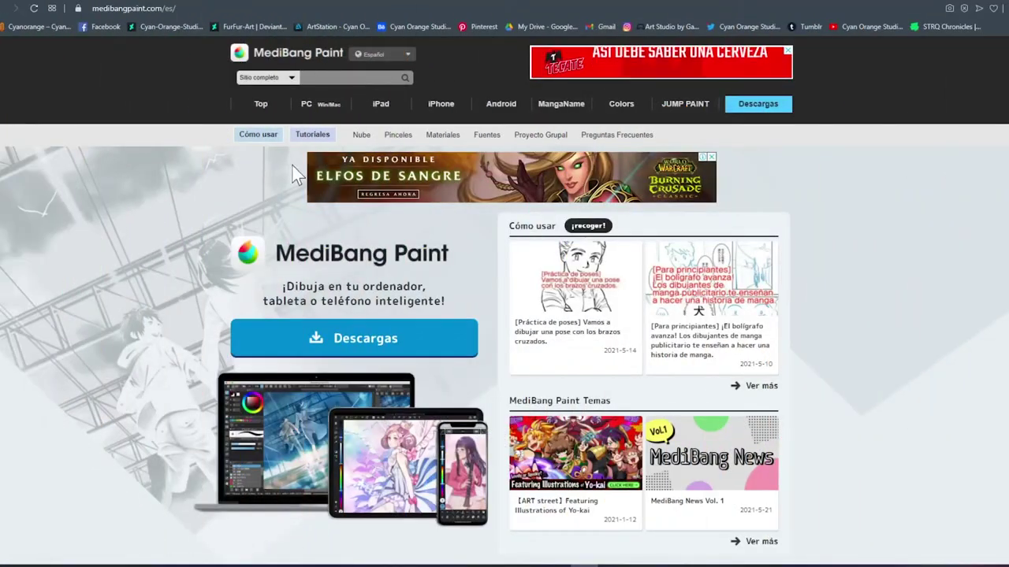
Step: Transform the elf's arm into a new position and sample dark #1B1B1B as the line colour
scroll(355, 189, "down", 2)
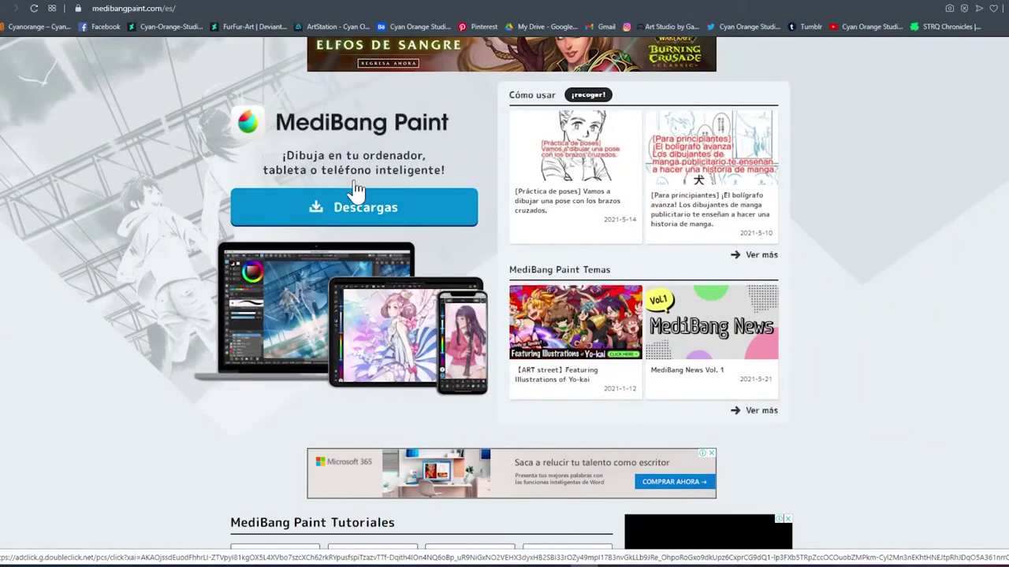
scroll(355, 189, "down", 1)
scroll(354, 189, "down", 3)
scroll(355, 189, "down", 2)
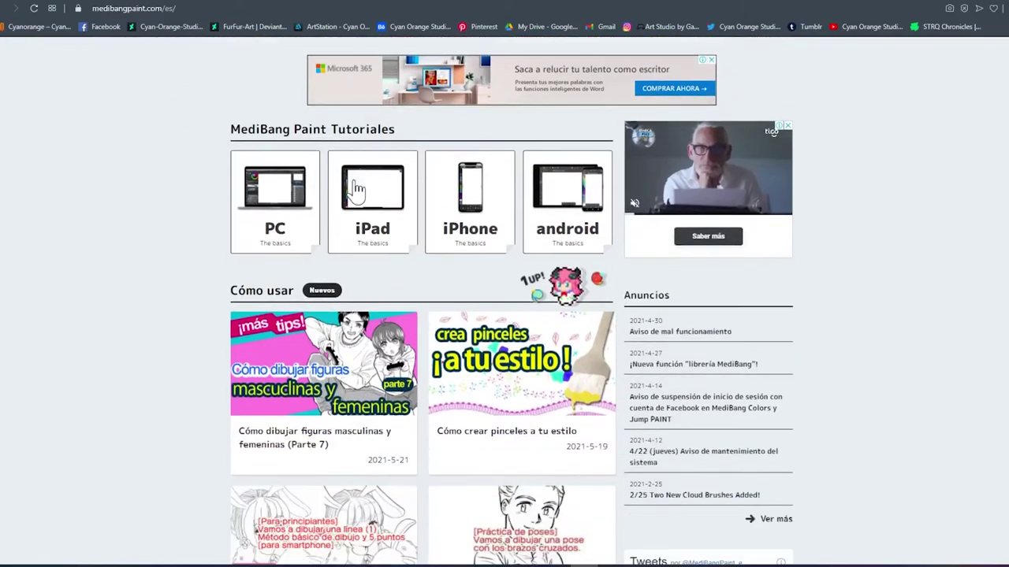
scroll(356, 189, "down", 4)
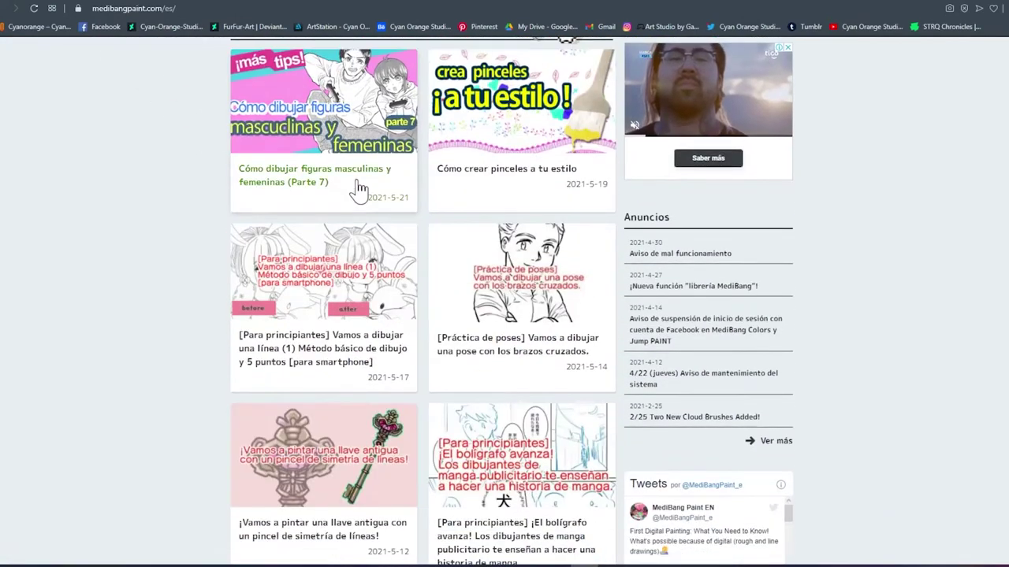
scroll(357, 190, "down", 4)
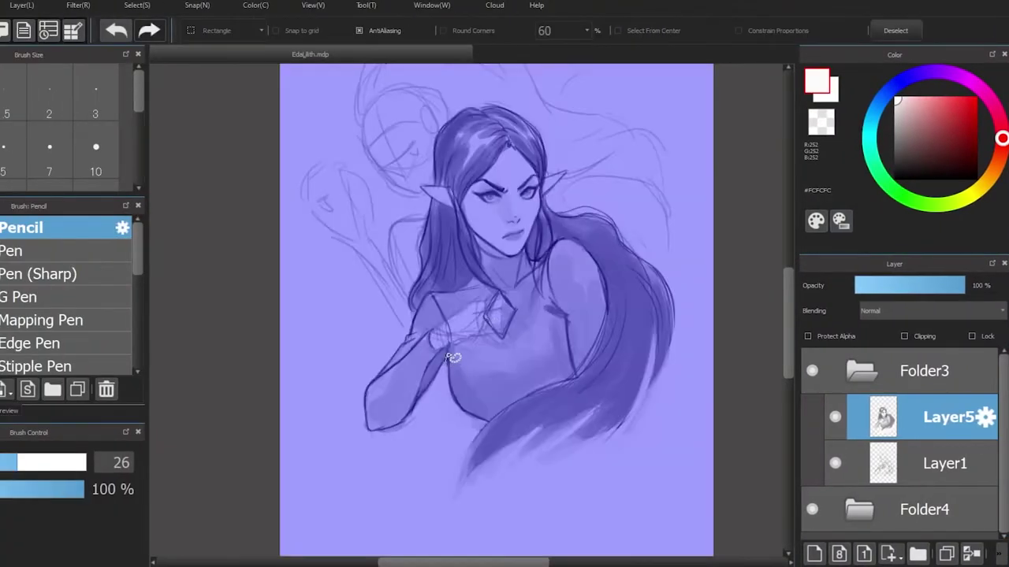
left_click_drag(337, 255, 492, 429)
key("ctrl+t")
left_click_drag(342, 414, 380, 398)
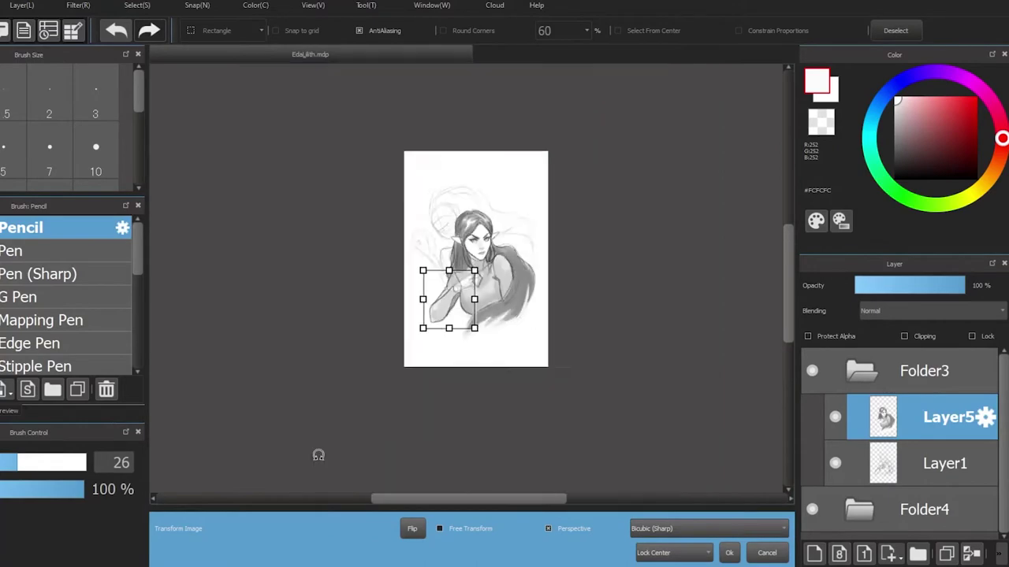
left_click(433, 296, "alt")
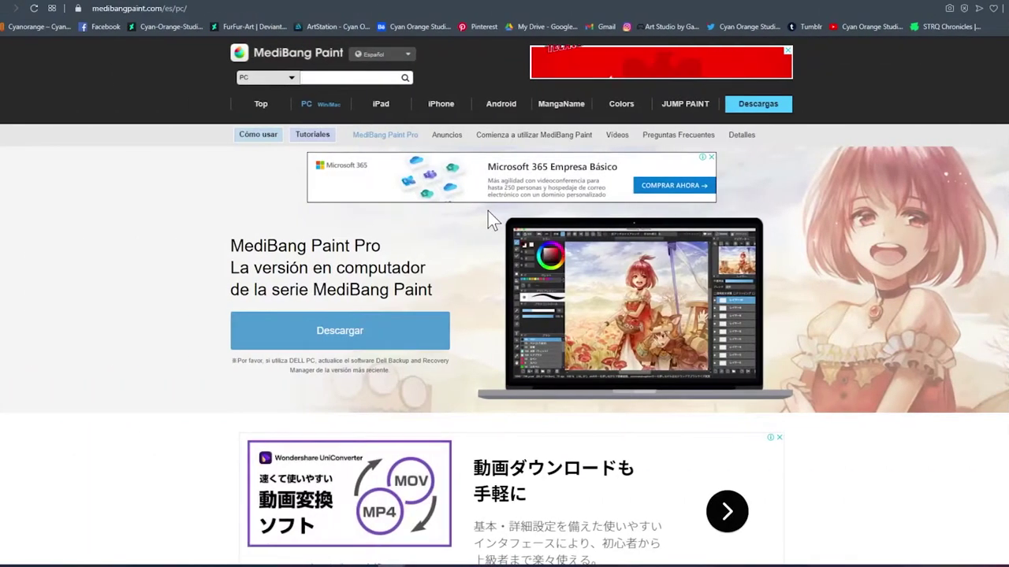
Step: Scroll medibangpaint.com/es's PC page past the news and comic-feature sections
scroll(488, 212, "down", 2)
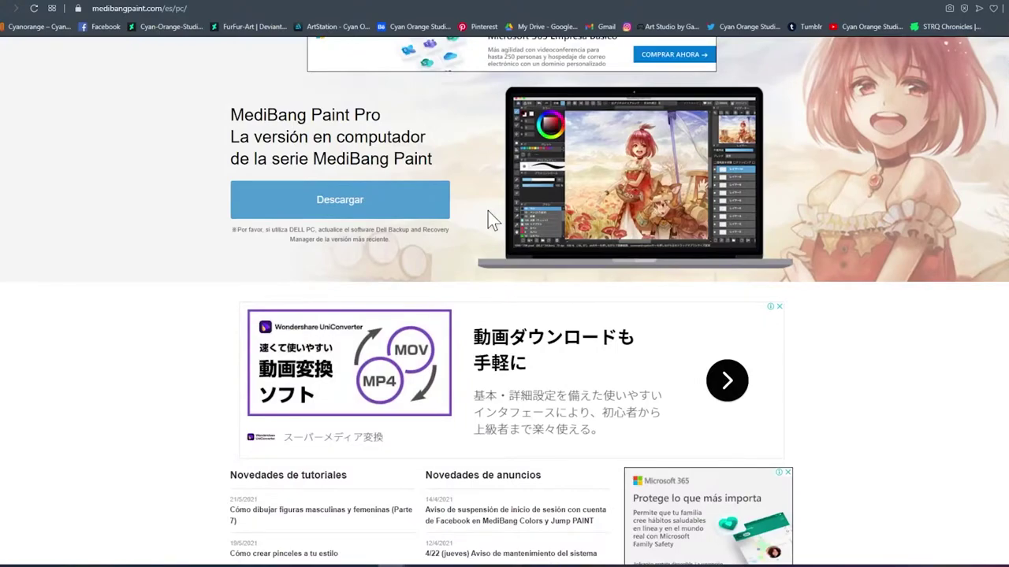
scroll(488, 211, "down", 2)
scroll(488, 212, "down", 7)
scroll(487, 211, "down", 2)
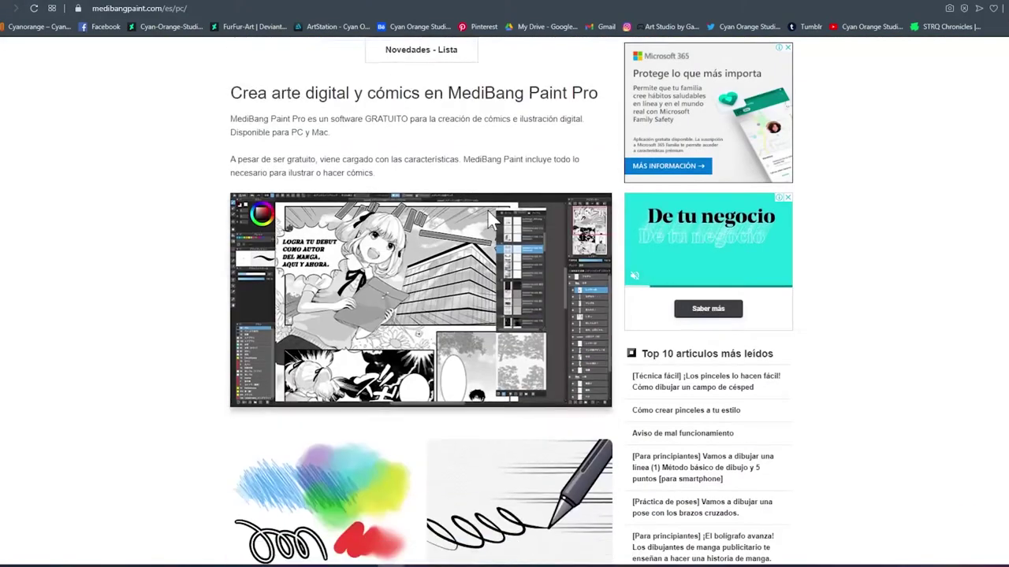
scroll(487, 211, "down", 6)
scroll(488, 211, "down", 2)
scroll(487, 211, "down", 4)
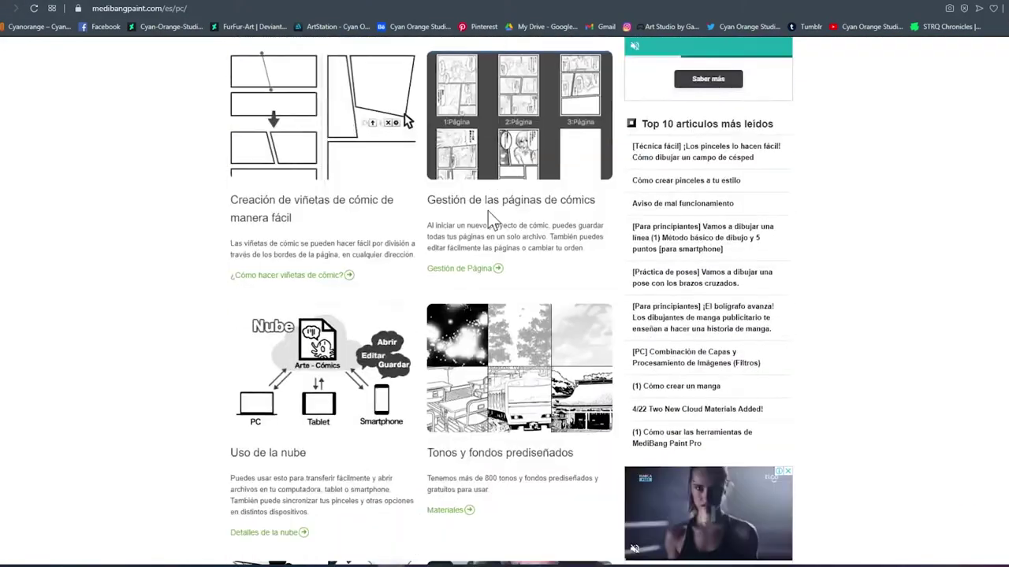
scroll(488, 211, "down", 4)
scroll(488, 212, "down", 4)
scroll(487, 212, "down", 2)
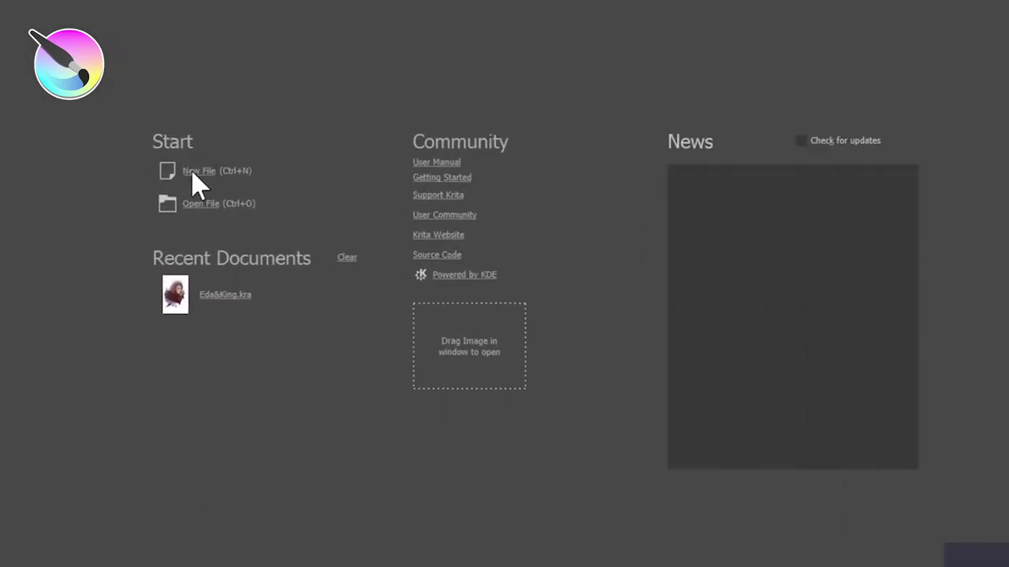
Step: Start a new file from Krita's welcome screen, offering a 3000 × 4500 px, 300 ppi document
left_click(192, 175)
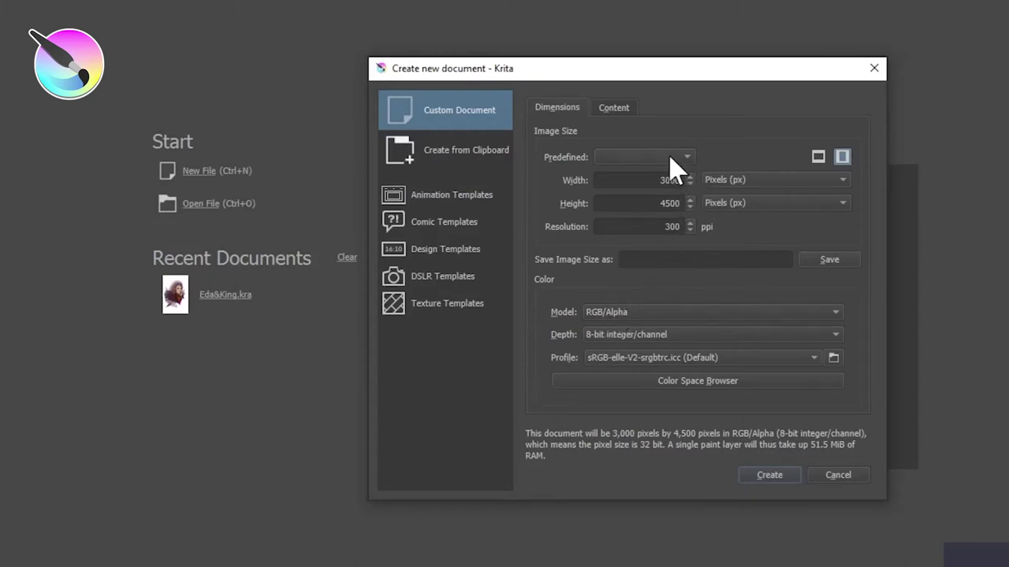
Step: Browse the Animation, Comic, Design, DSLR and Texture templates, then create the 3000 × 4500 px custom document
left_click(449, 196)
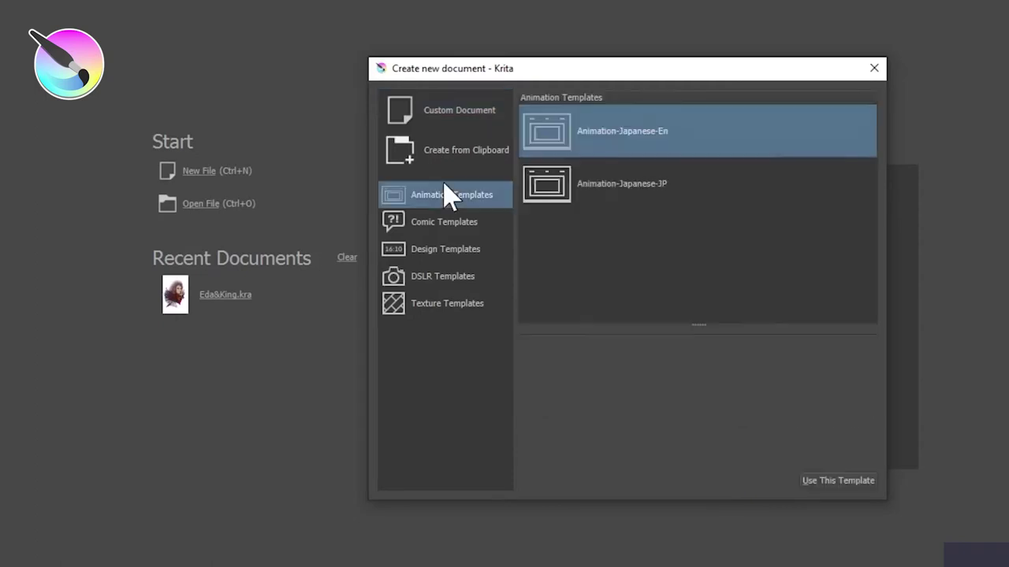
left_click(448, 224)
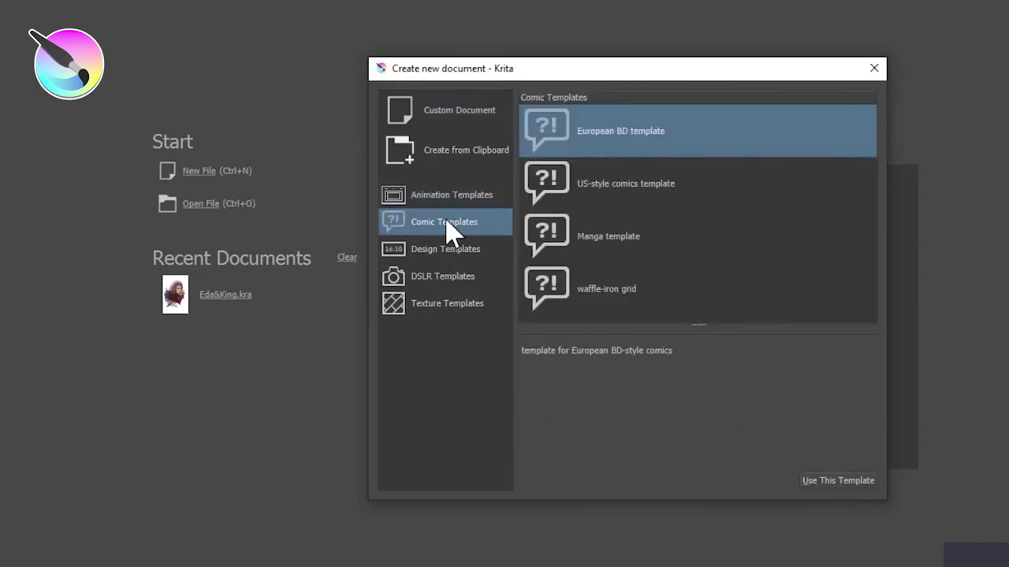
left_click(450, 258)
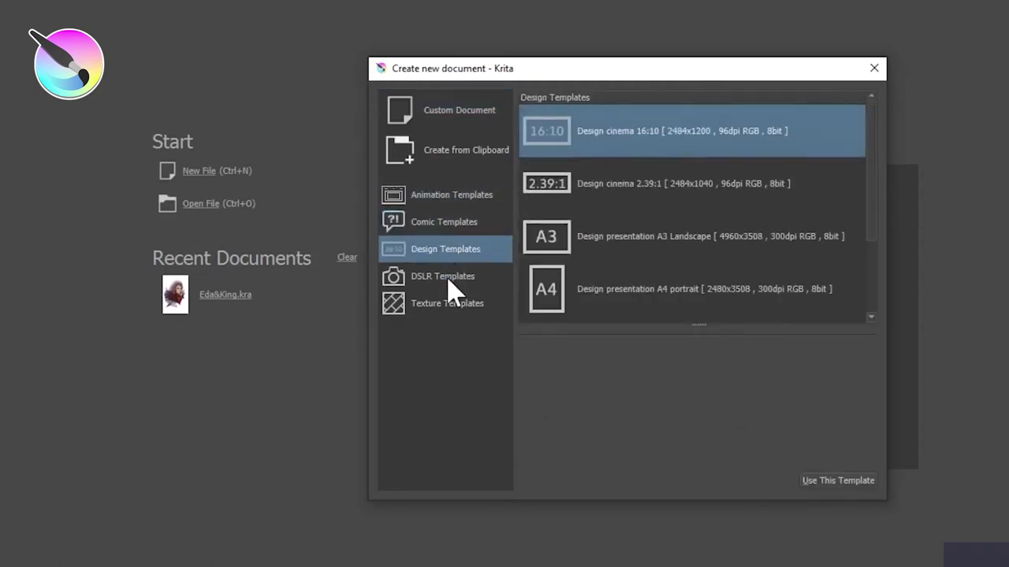
left_click(450, 284)
left_click(462, 315)
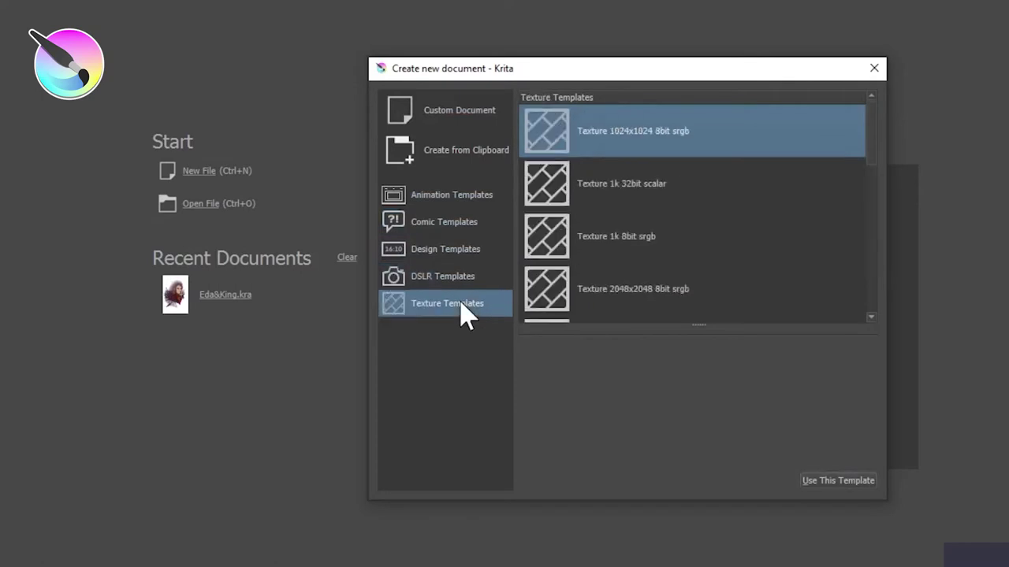
left_click(469, 126)
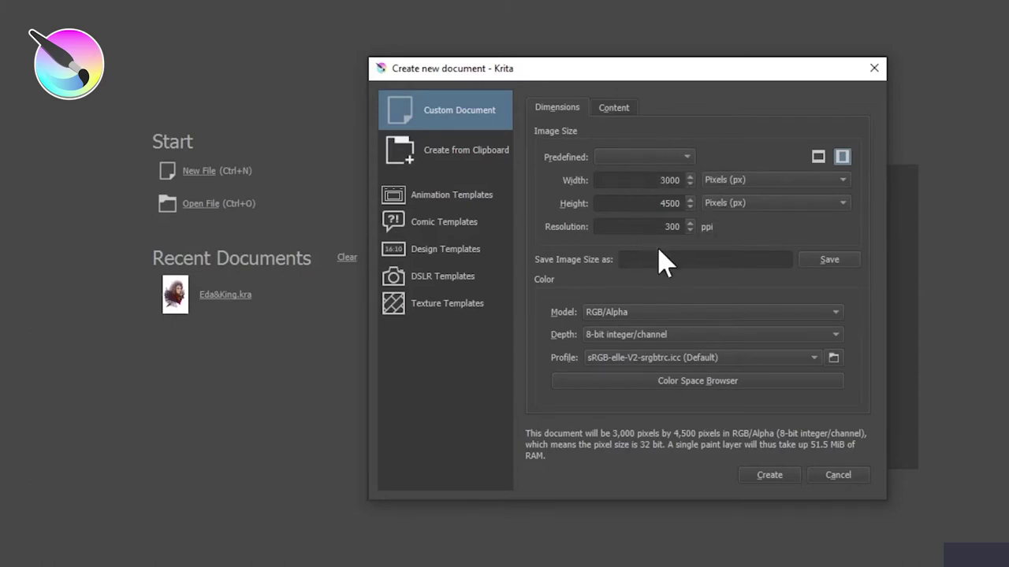
left_click(767, 475)
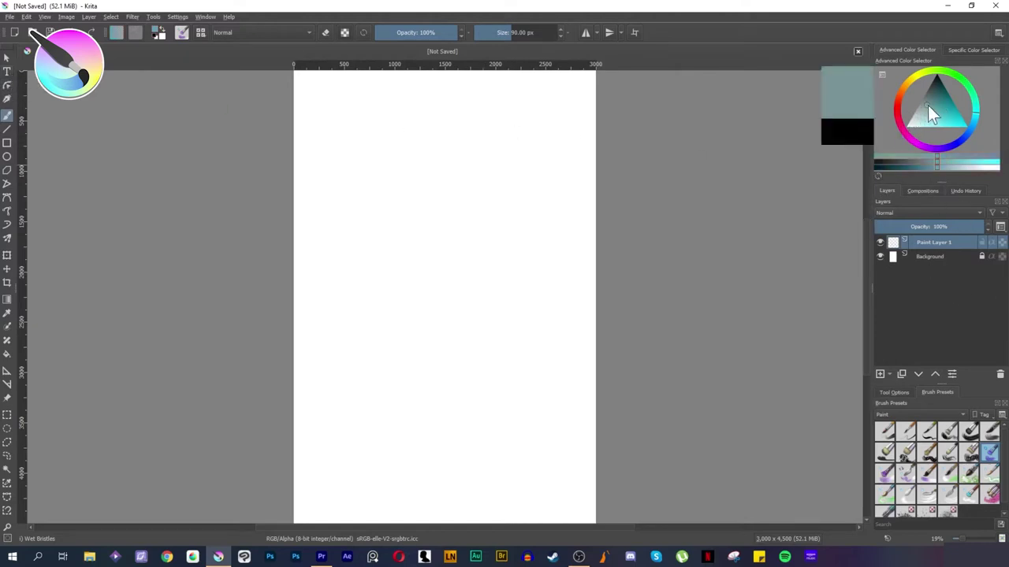
Step: Adjust the colour, select Paint Layer 1, and rearrange the Advanced Color Selector and Layers dockers
left_click_drag(929, 105, 943, 121)
left_click(945, 257)
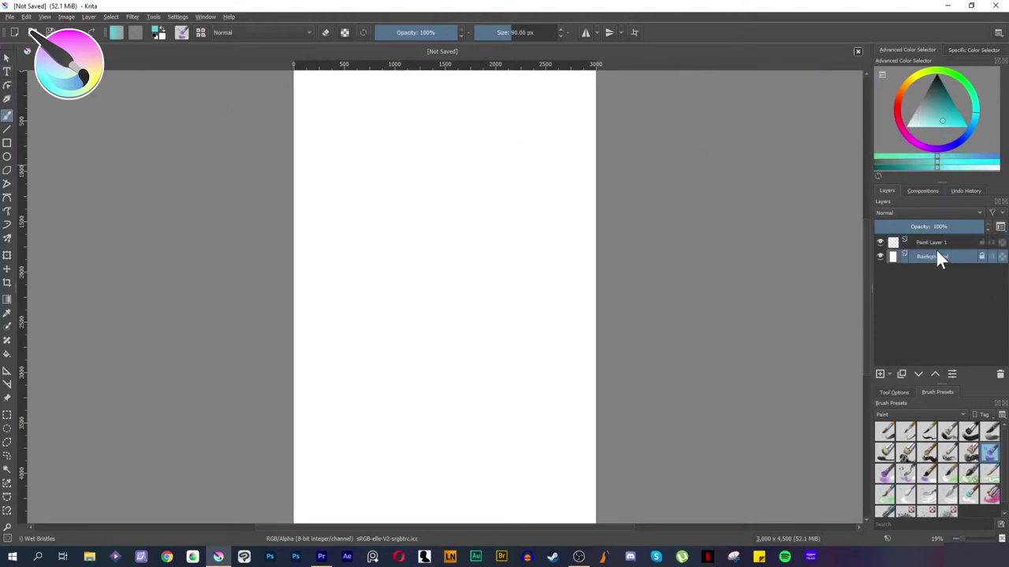
left_click(937, 244)
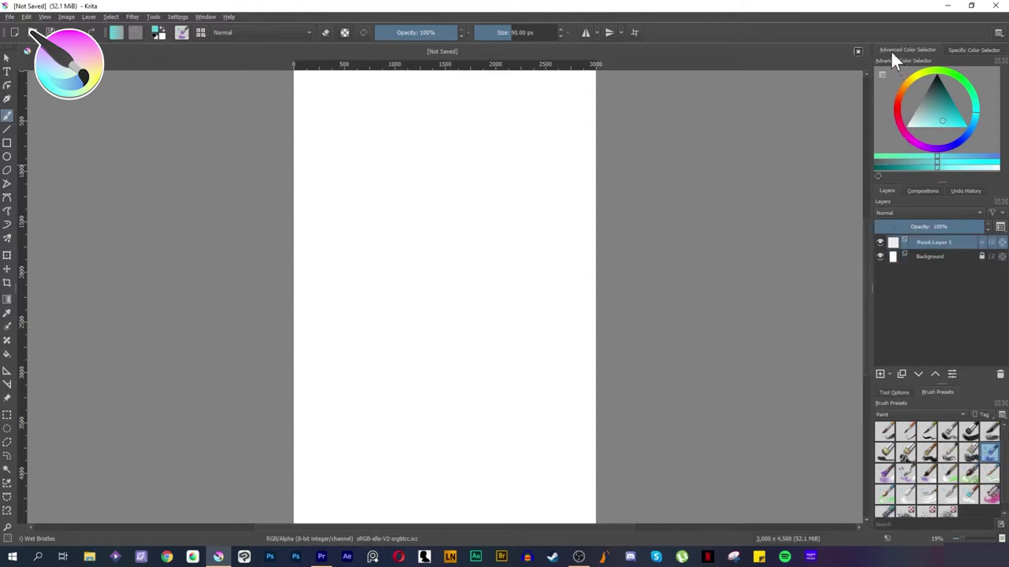
left_click_drag(890, 49, 816, 96)
mouse_move(932, 206)
left_mouse_down()
mouse_move(605, 206)
mouse_move(765, 58)
mouse_move(704, 118)
left_mouse_up()
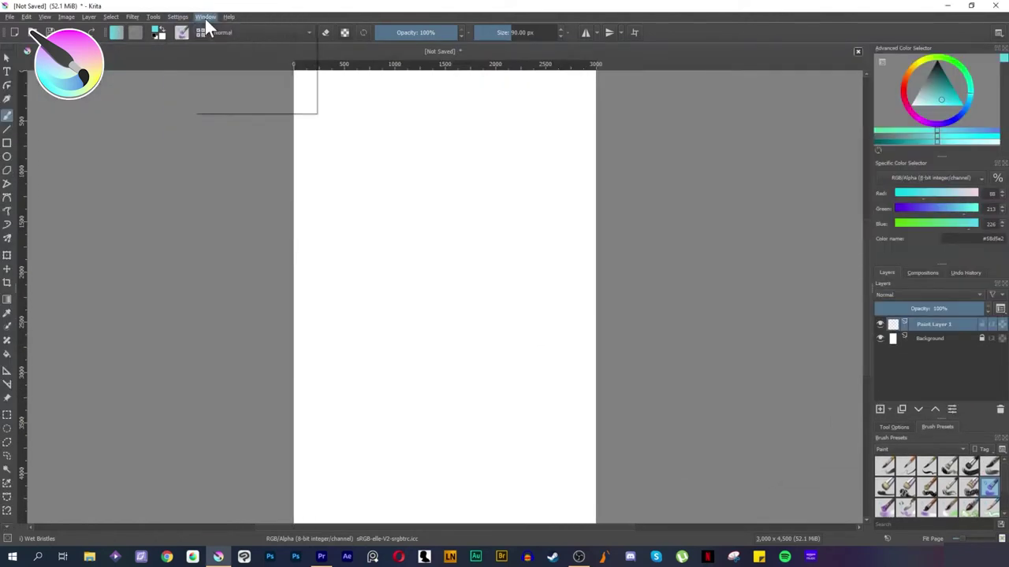
left_click(206, 17)
mouse_move(139, 165)
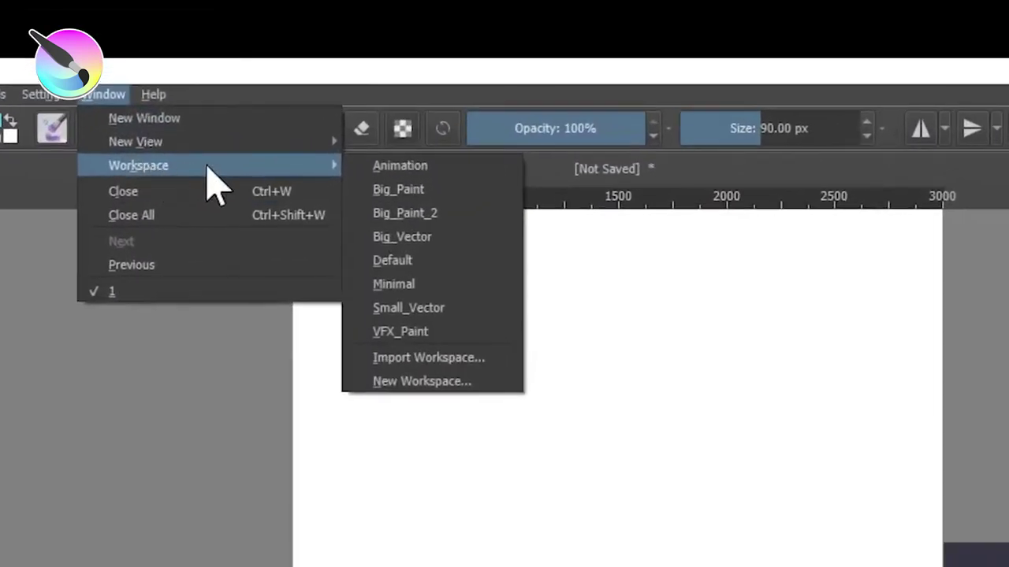
left_click(400, 175)
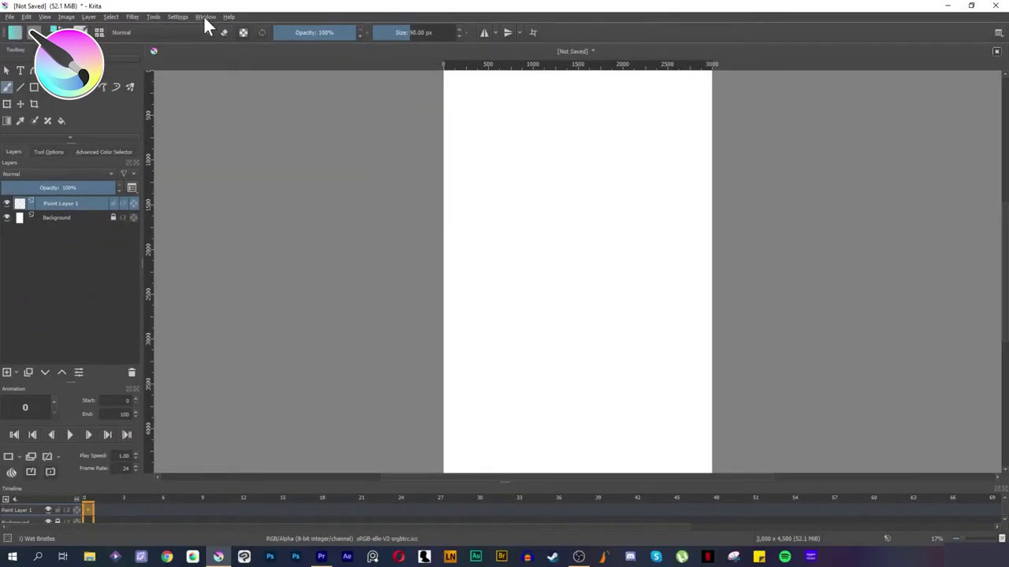
left_click(204, 17)
mouse_move(222, 50)
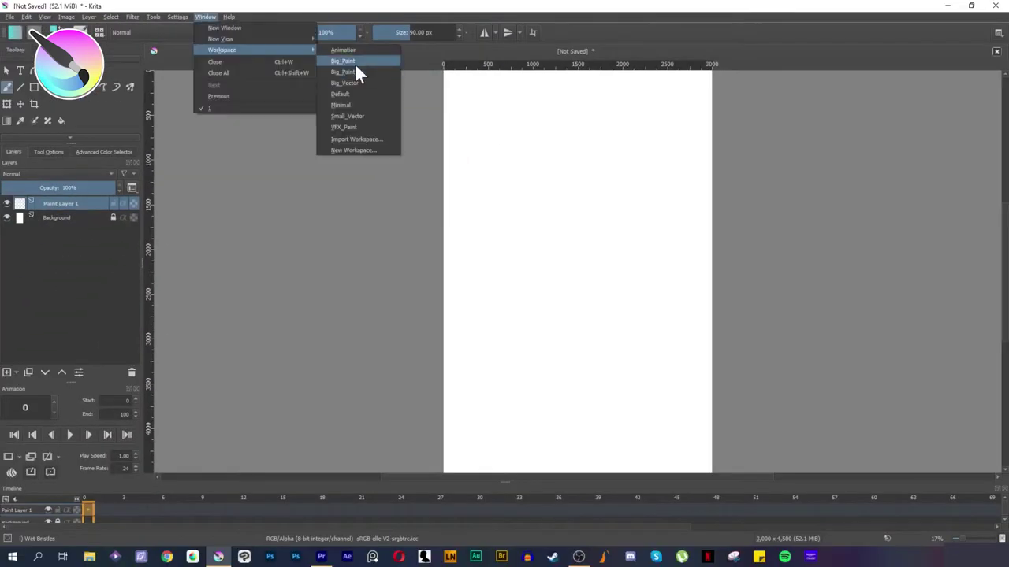
left_click(356, 72)
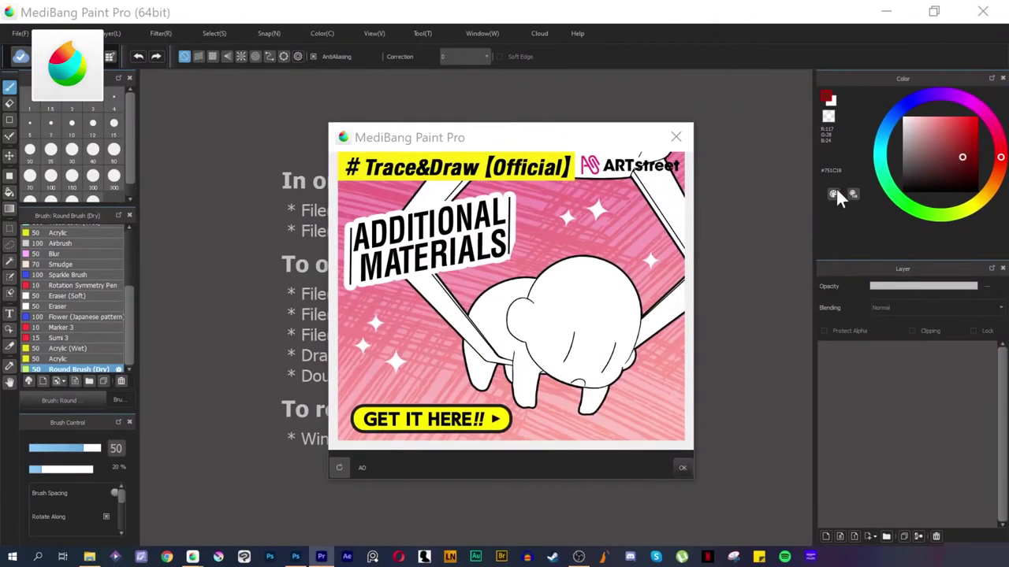
Step: Dismiss the startup ad, then open the Create New Image dialog from Illustrate and cancel it
left_click(677, 139)
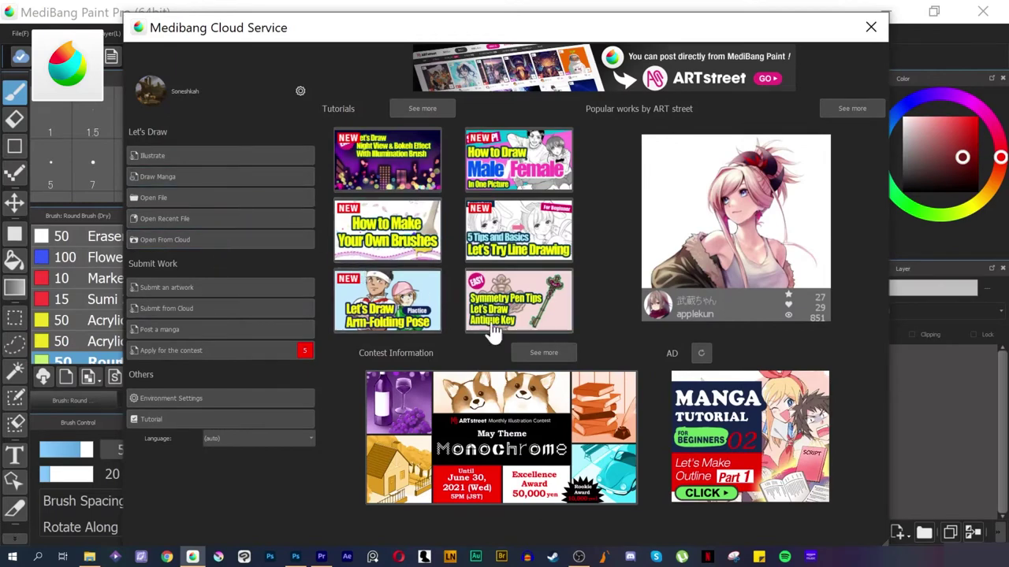
left_click(216, 158)
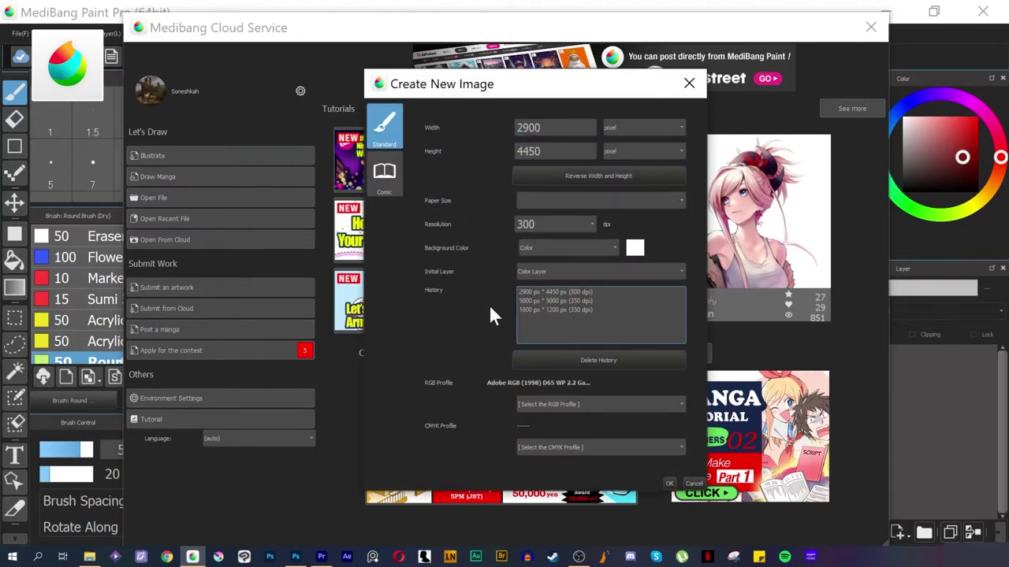
left_click(686, 89)
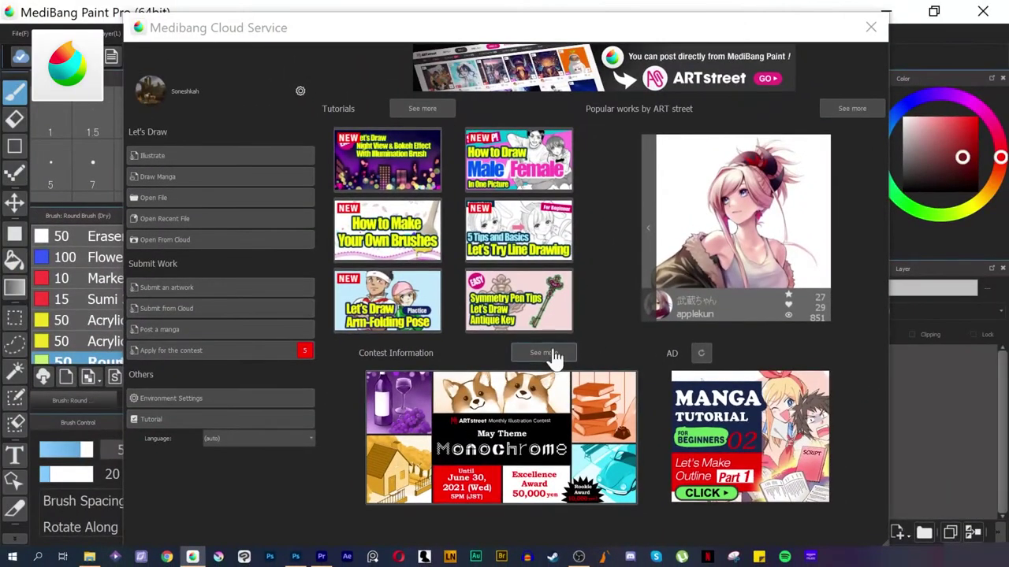
left_click(547, 353)
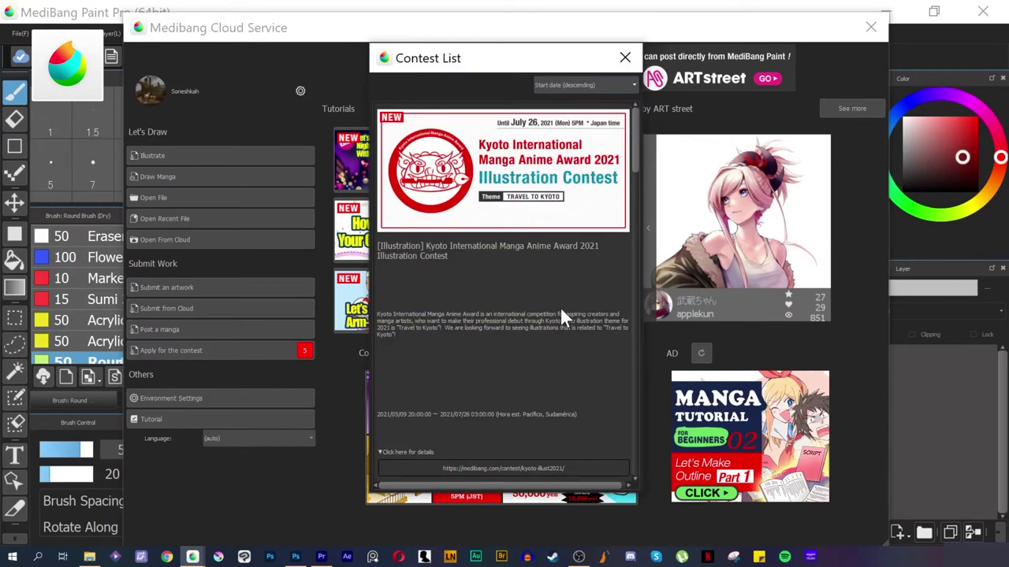
scroll(561, 313, "down", 2)
scroll(561, 314, "down", 1)
scroll(561, 314, "down", 1)
scroll(561, 314, "down", 1)
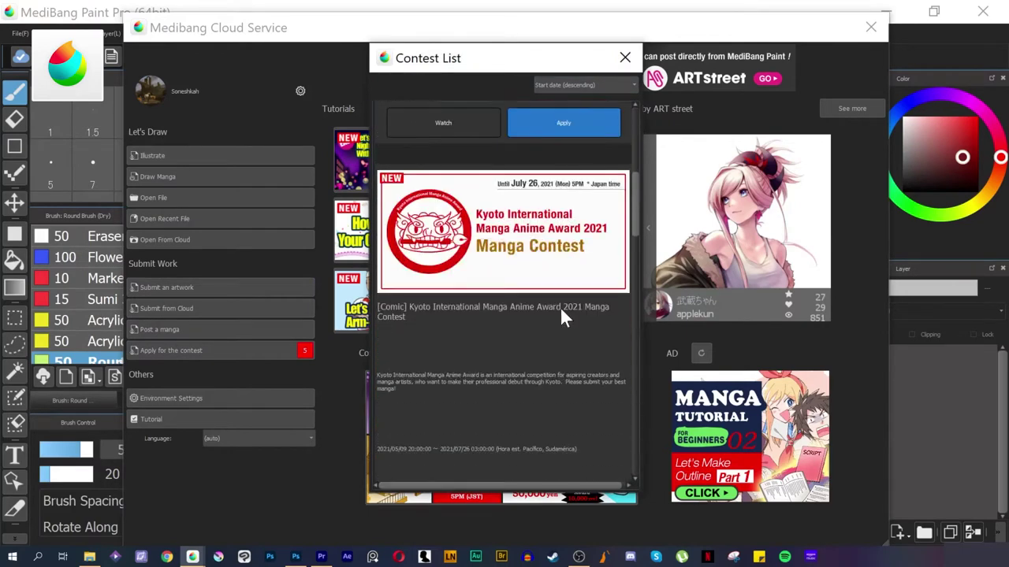
scroll(561, 317, "down", 2)
scroll(561, 317, "down", 1)
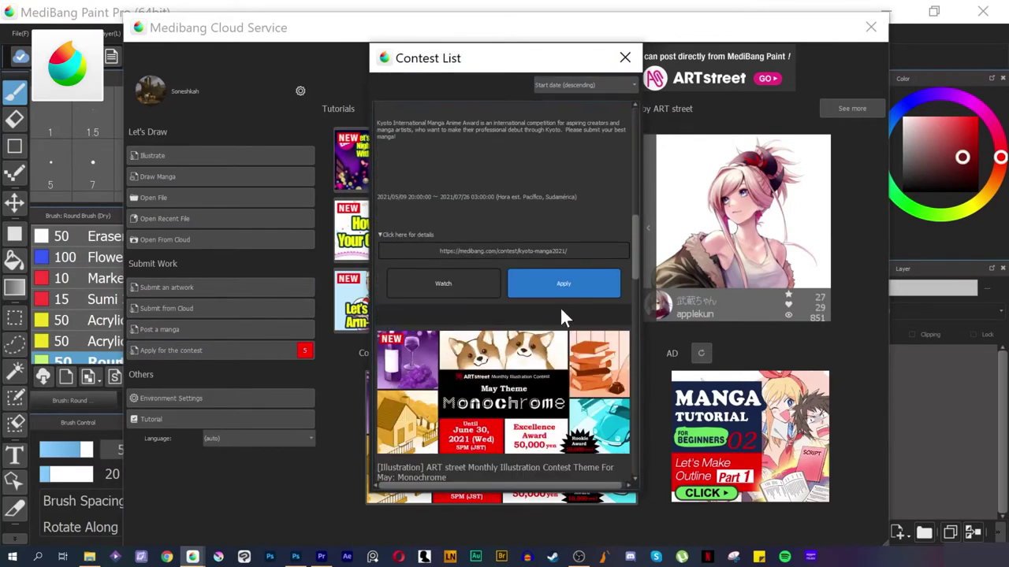
left_click(625, 58)
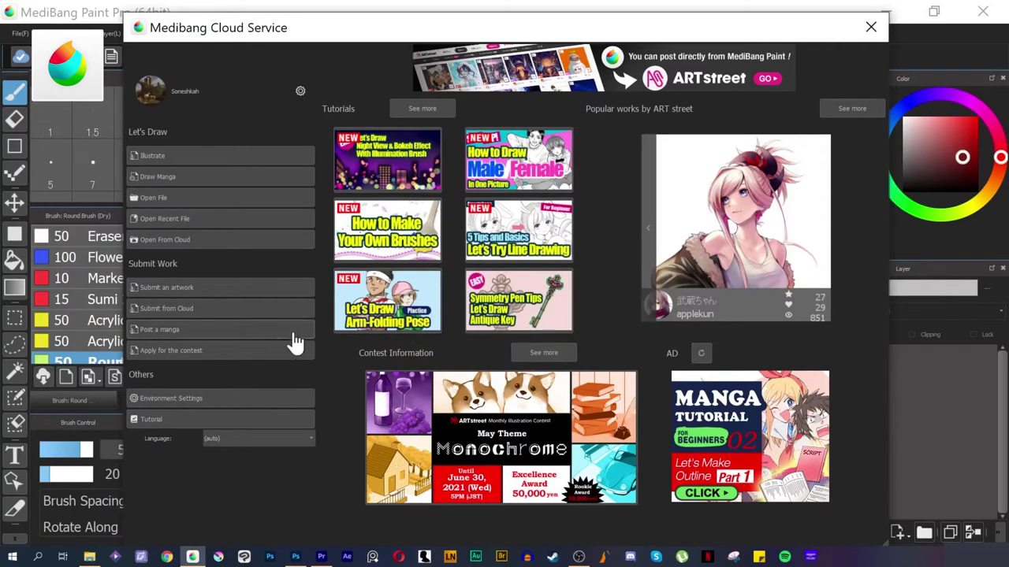
Step: Create a new canvas from the Comic tab's Manga (A4 Manuscript): 350dpi template
left_click(196, 164)
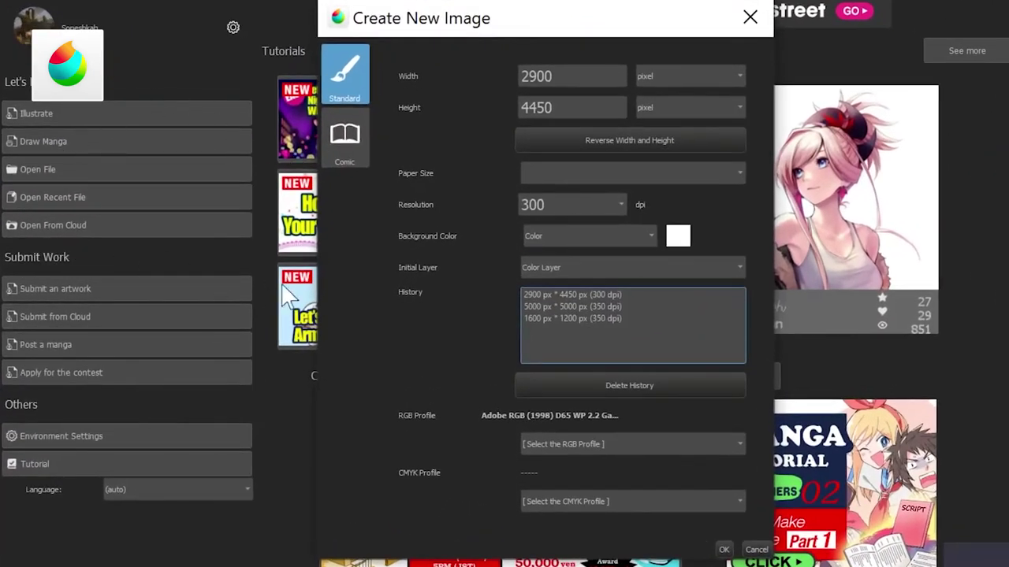
left_click(359, 162)
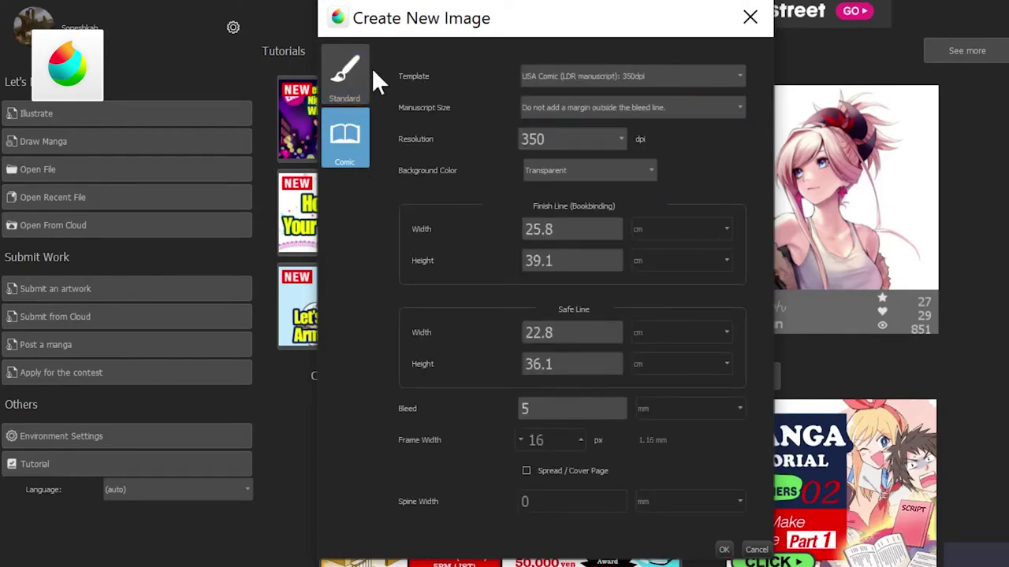
left_click(562, 74)
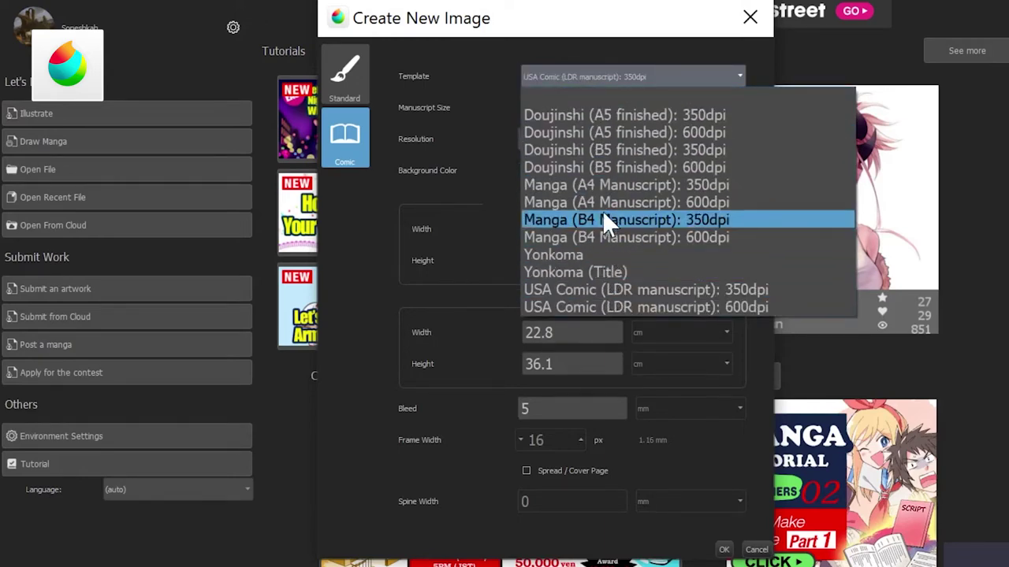
left_click(601, 184)
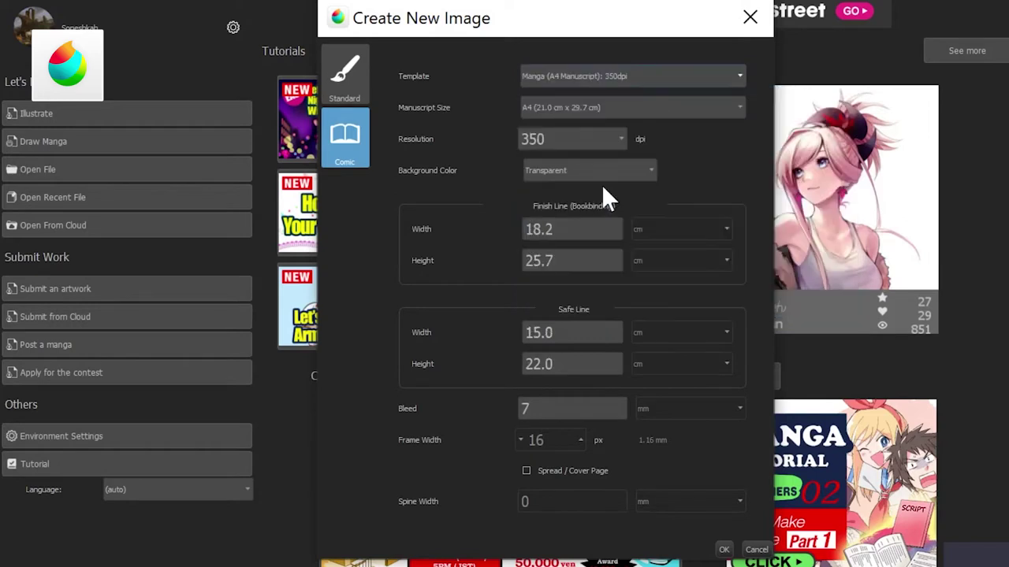
left_click(571, 228)
left_click(723, 550)
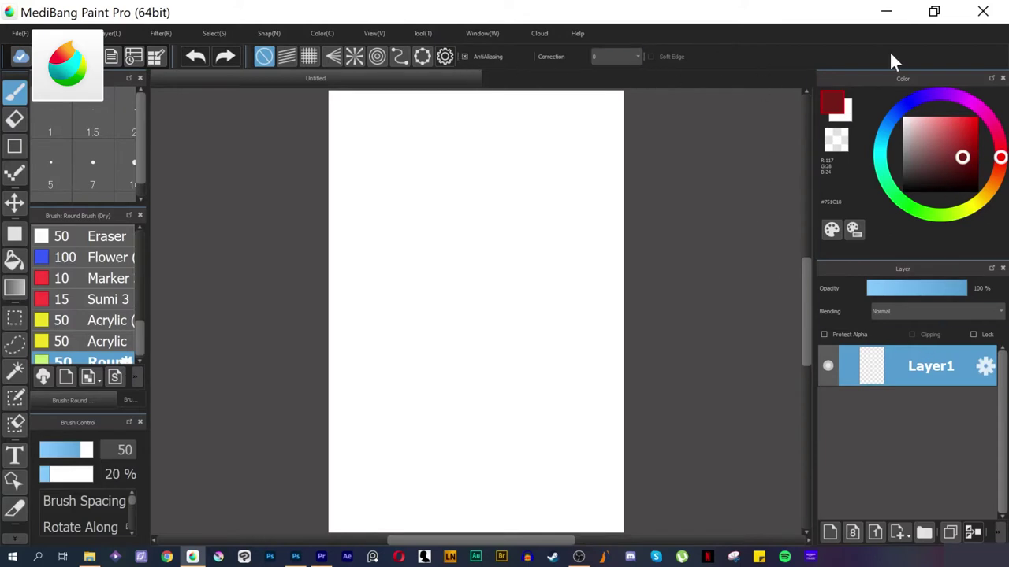
mouse_move(886, 78)
left_mouse_down()
mouse_move(865, 99)
mouse_move(468, 142)
mouse_move(880, 63)
mouse_move(894, 108)
mouse_move(884, 97)
left_mouse_up()
mouse_move(915, 269)
left_mouse_down()
mouse_move(877, 268)
mouse_move(903, 142)
left_mouse_up()
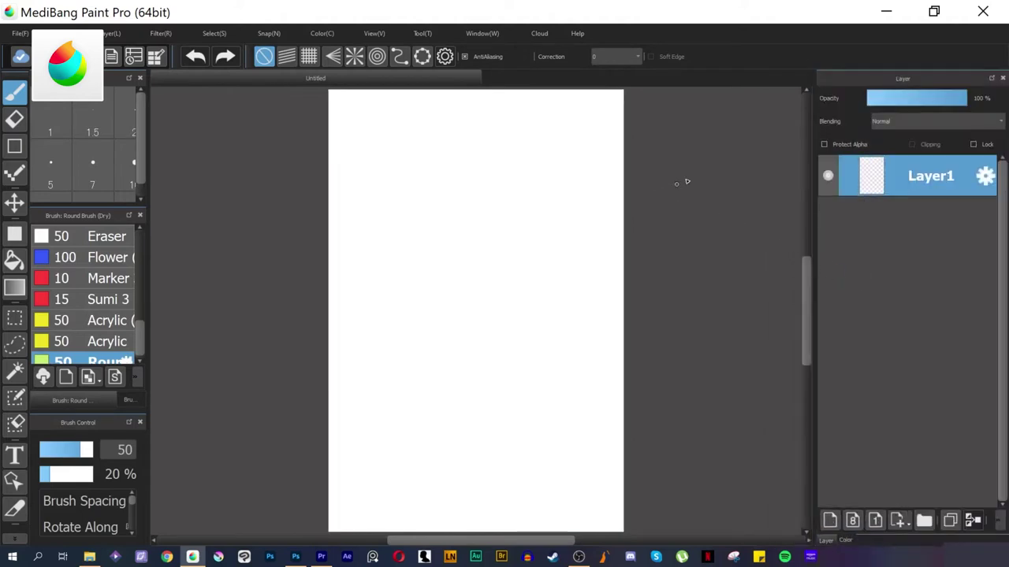
left_click_drag(898, 81, 904, 199)
left_click_drag(892, 85, 891, 328)
left_click(368, 37)
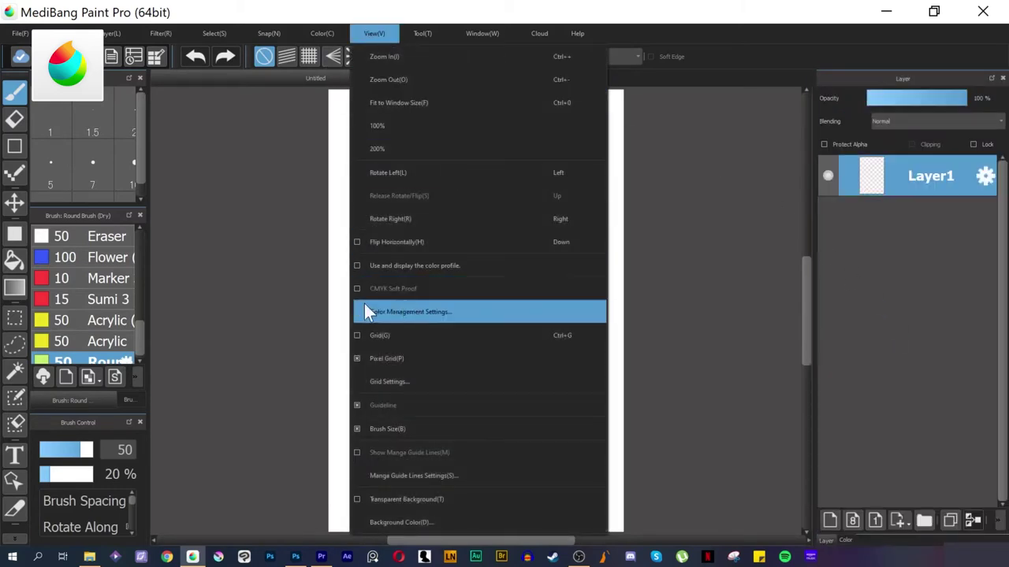
left_click(209, 255)
scroll(279, 225, "up", 1)
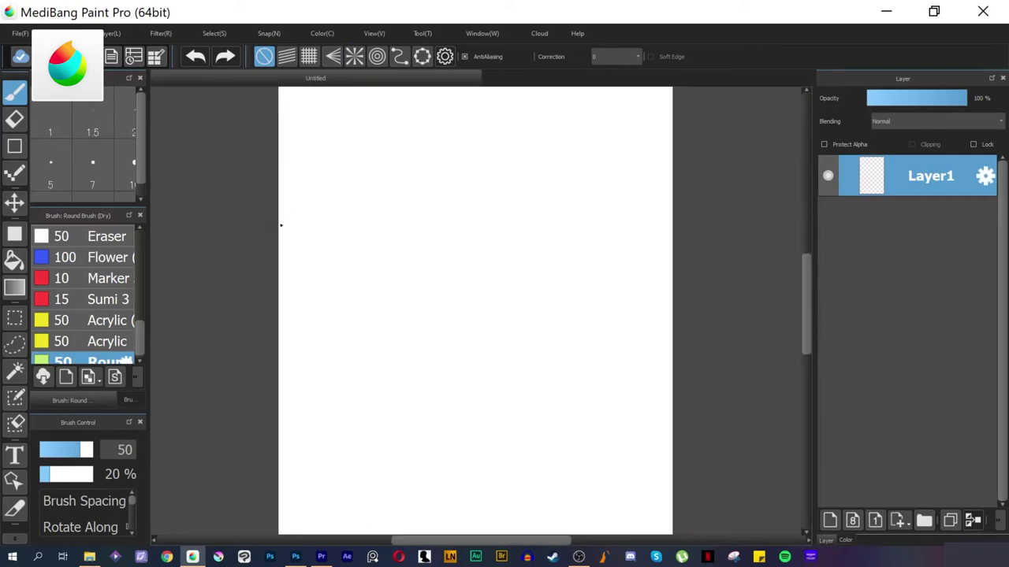
scroll(280, 224, "down", 2)
left_click(479, 33)
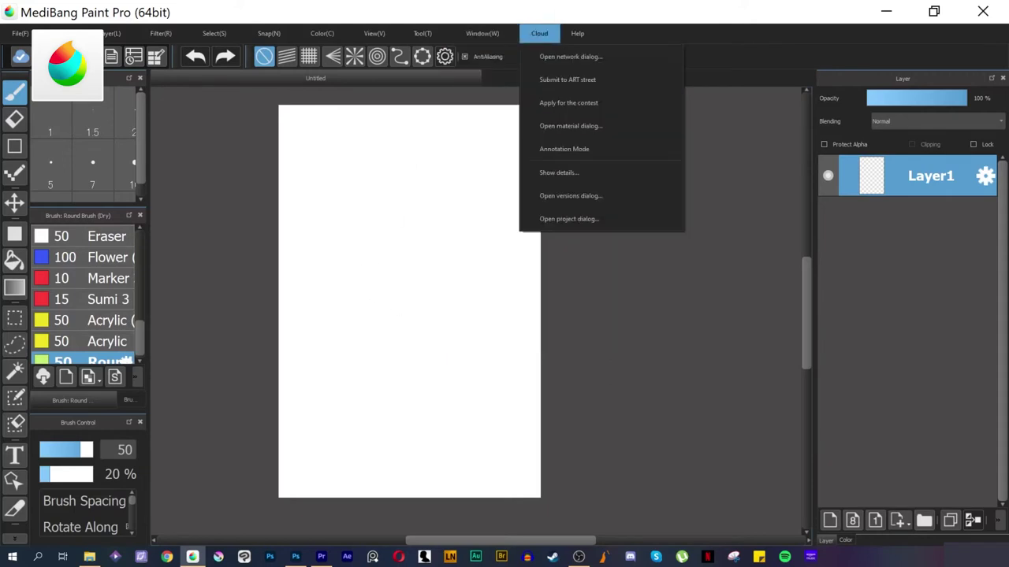
key("alt+Tab")
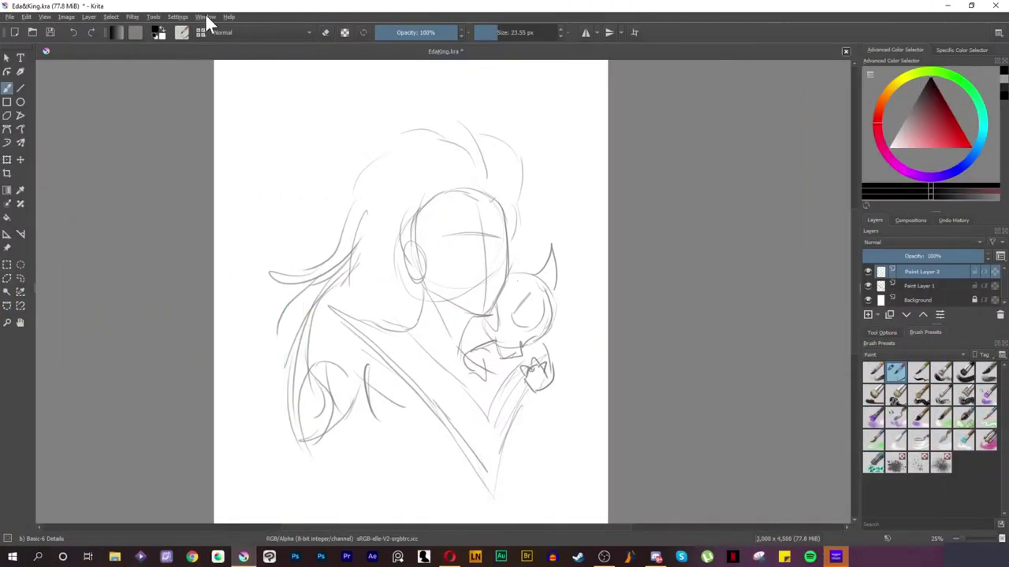
Step: In Configure Krita, browse the General page's Window, Tools and Autosave tabs
left_click(178, 17)
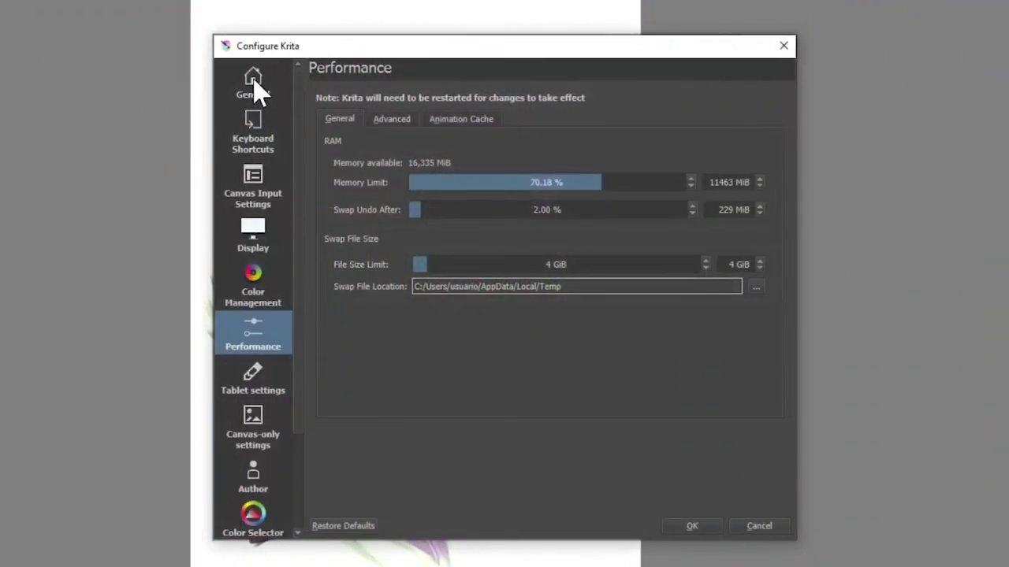
left_click(257, 88)
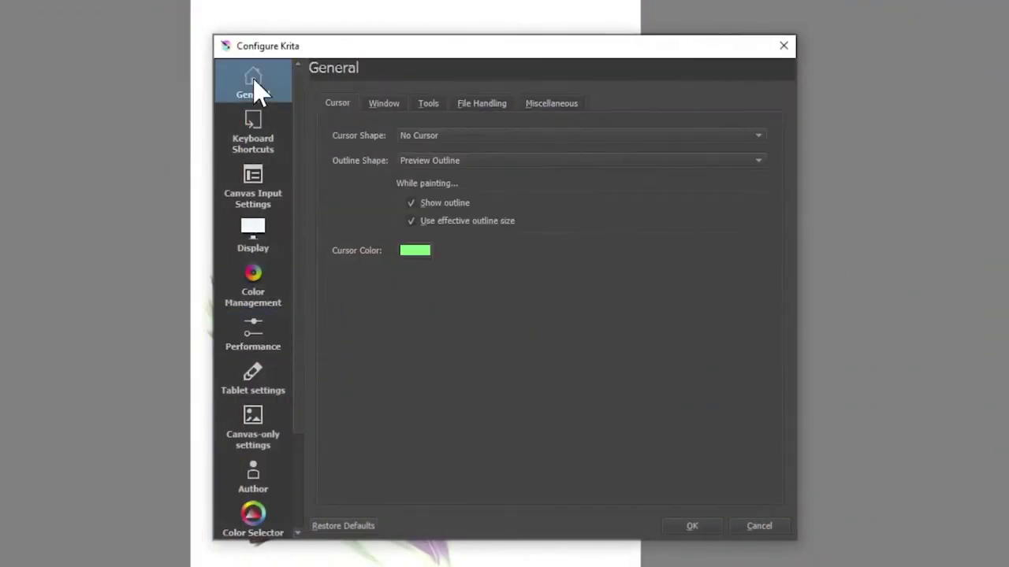
left_click(384, 110)
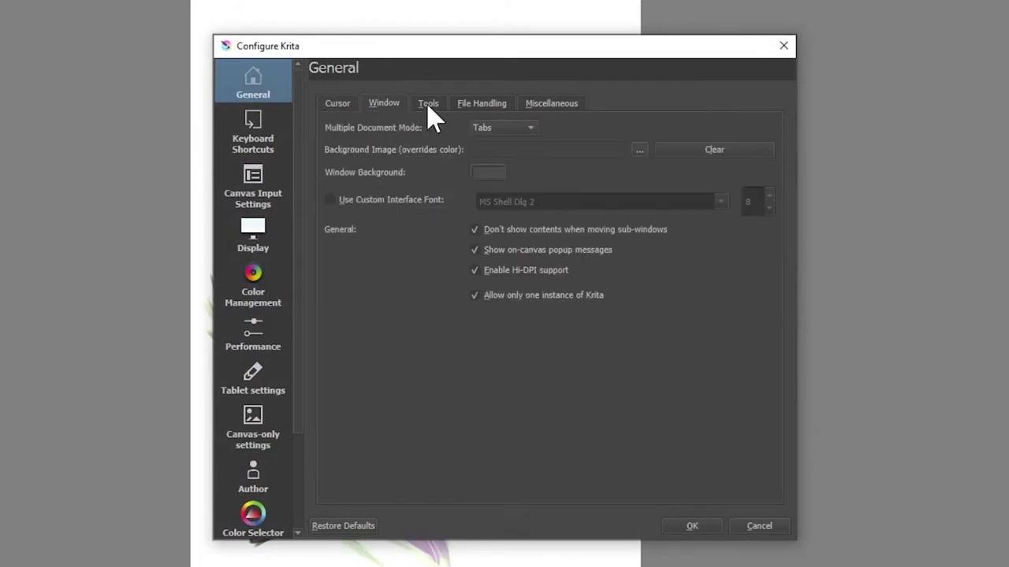
left_click(430, 110)
left_click(489, 103)
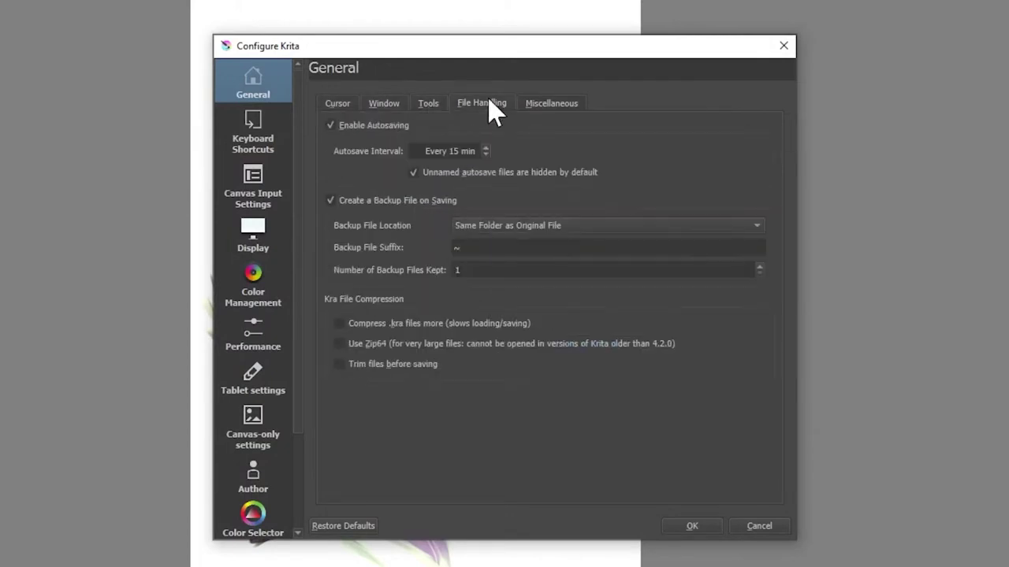
Step: Browse the Display page's HDR, Grid and Canvas Acceleration settings
left_click(258, 241)
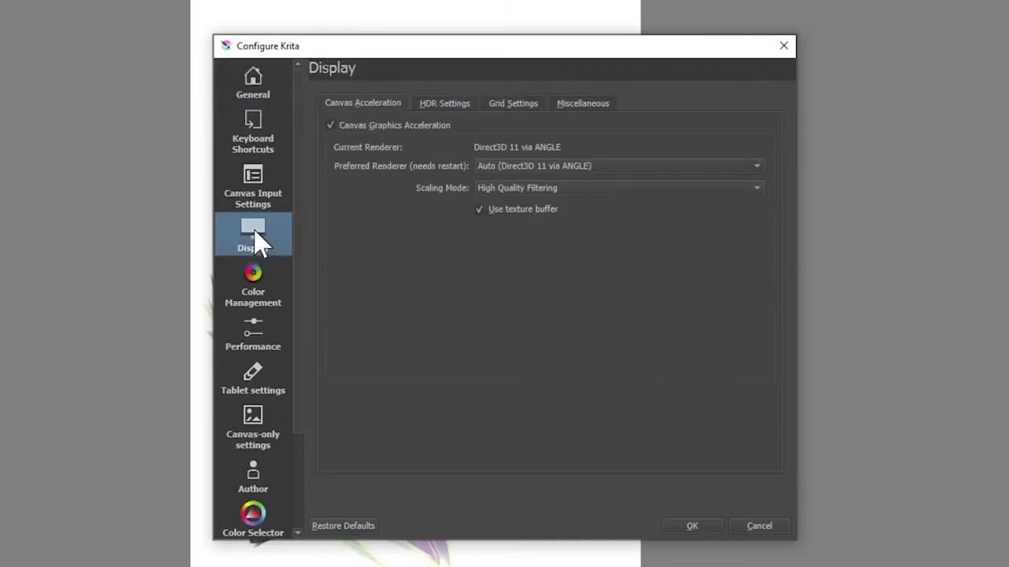
left_click(470, 105)
left_click(506, 110)
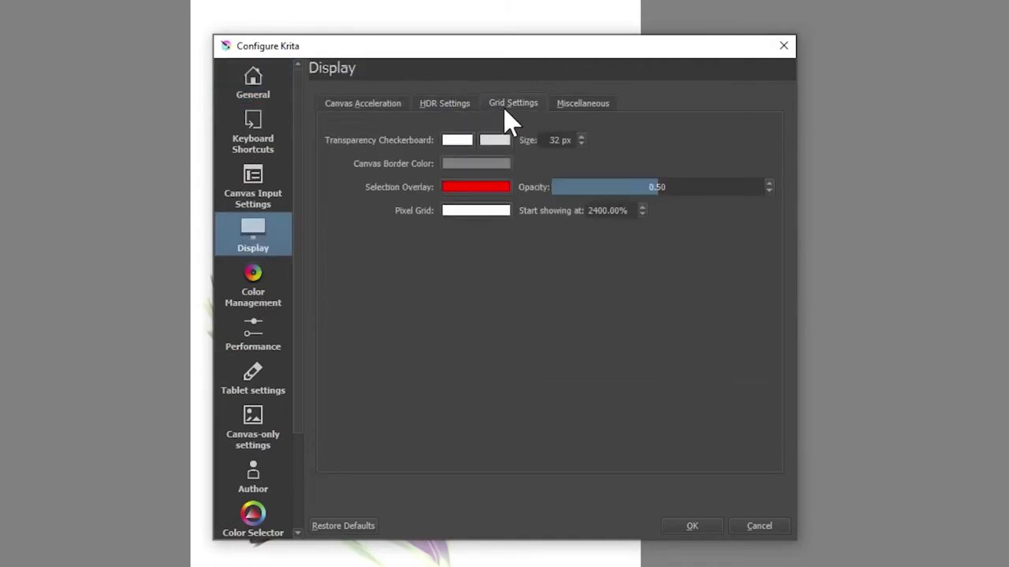
left_click(361, 105)
Step: Browse the Performance page's Advanced and Animation Cache tabs, then bend the tablet pressure curve upward
left_click(268, 347)
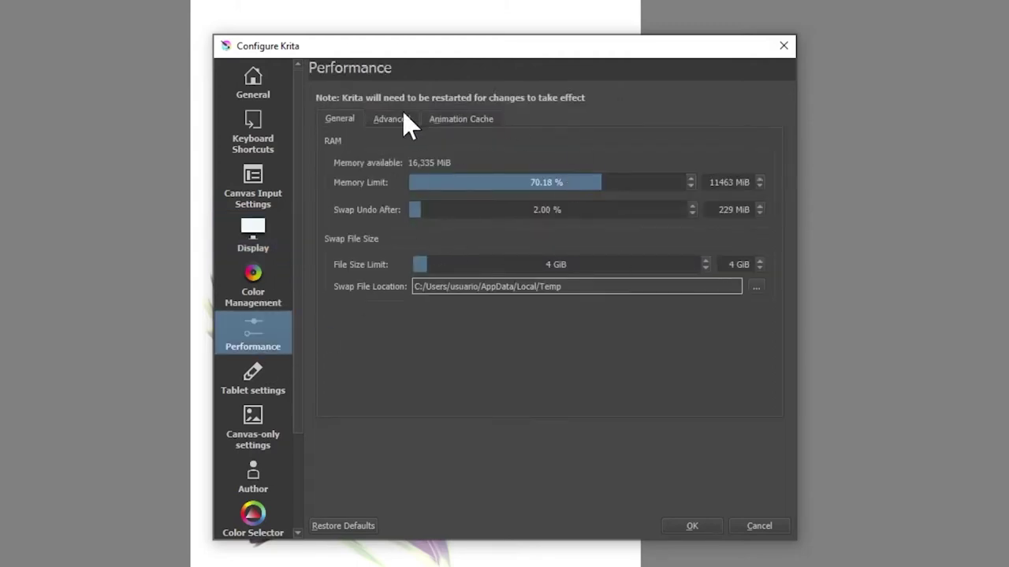
left_click(380, 124)
left_click(464, 123)
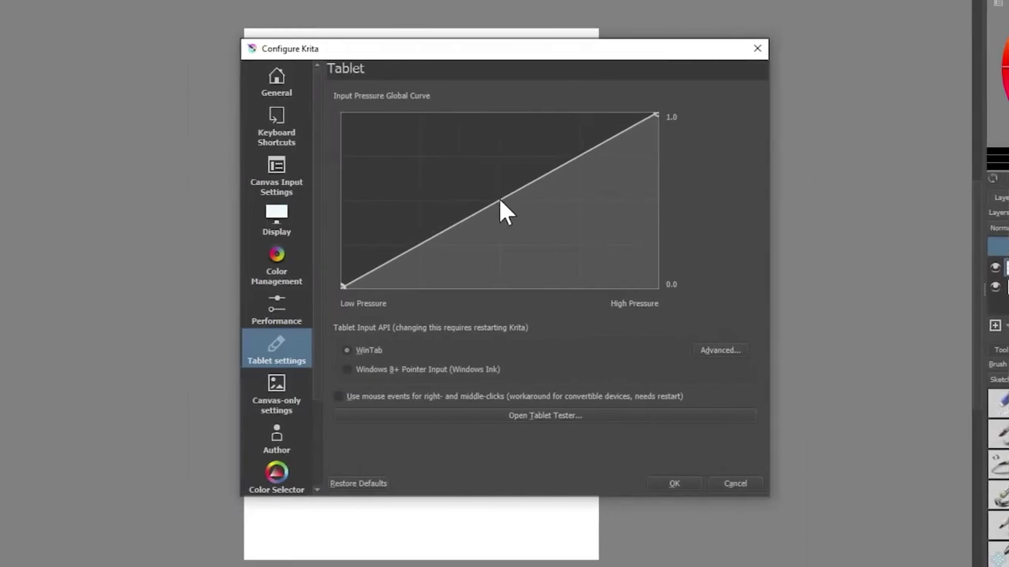
left_click_drag(499, 199, 491, 175)
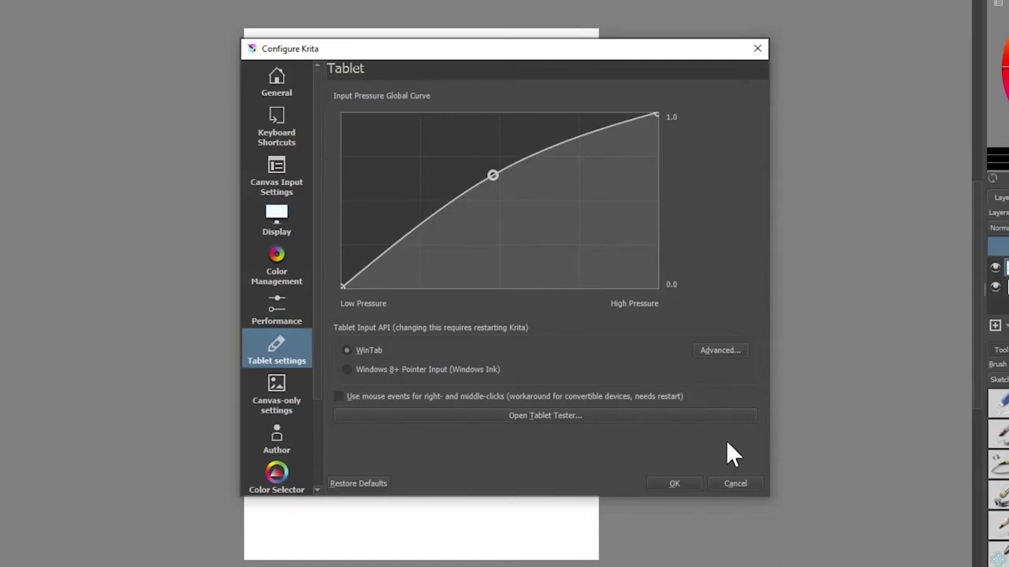
left_click(720, 351)
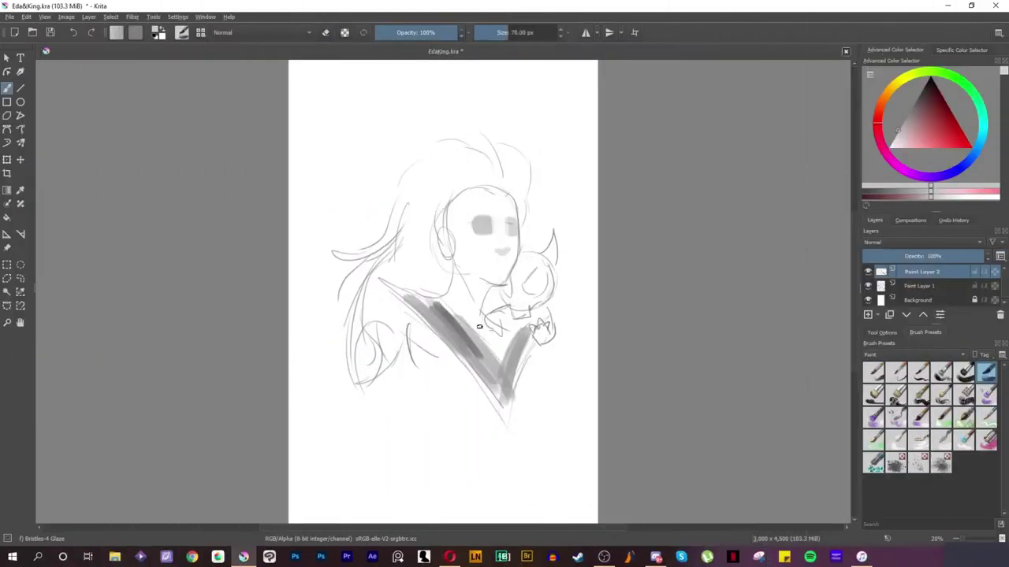
Step: Paint broad light-grey strokes over the hair, then pick a new grey and enlarge the brush
left_click_drag(438, 229, 425, 296)
left_click_drag(429, 189, 349, 387)
mouse_move(441, 165)
left_mouse_down()
mouse_move(362, 387)
mouse_move(375, 198)
mouse_move(513, 169)
mouse_move(547, 322)
left_mouse_up()
left_click(559, 179, "ctrl")
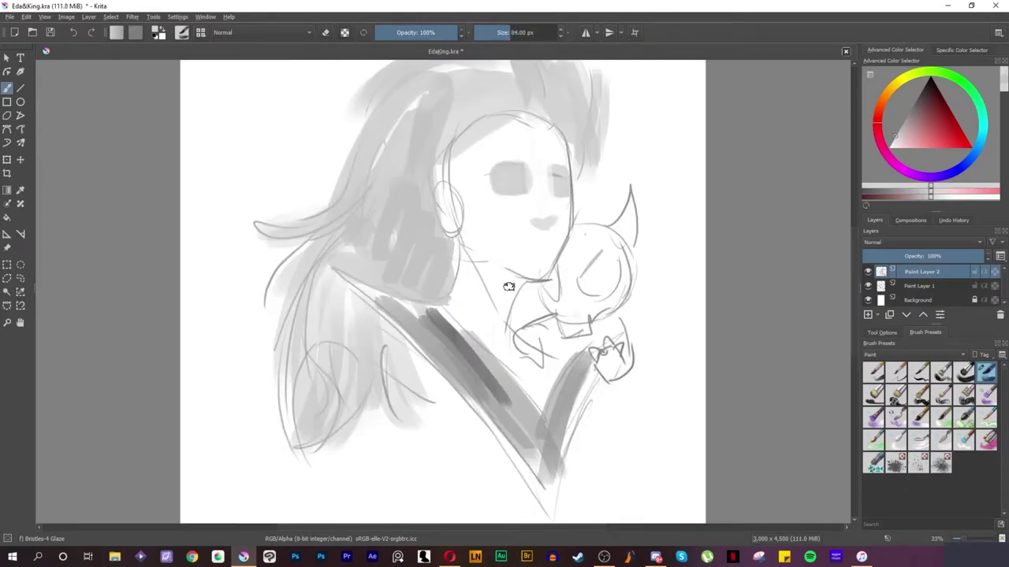
key("bracketright")
Step: Browse the Keyboard Shortcuts list in Configure Krita, expanding the painting shortcuts
left_click(178, 16)
left_click(205, 213)
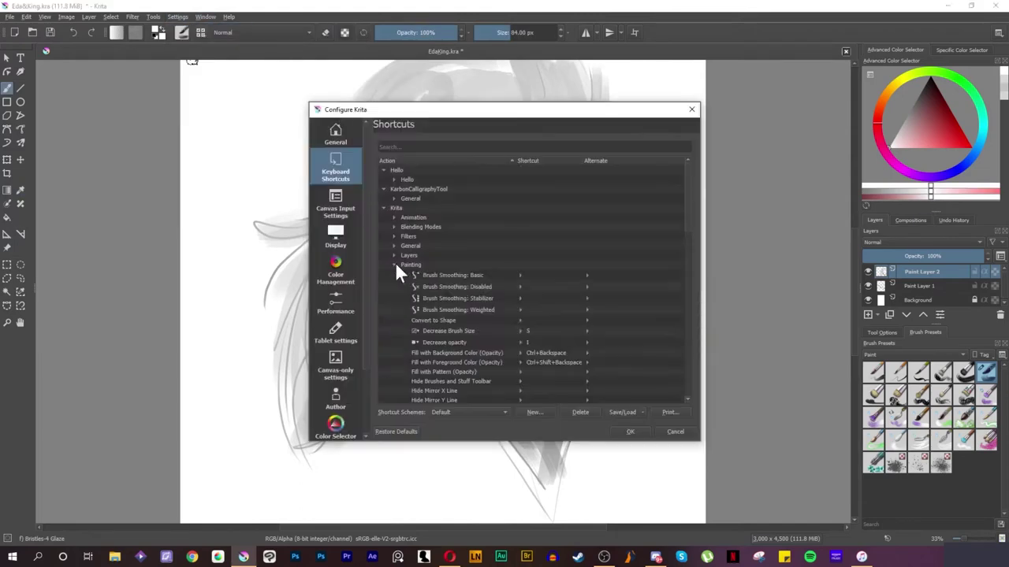
scroll(481, 284, "down", 5)
scroll(481, 284, "down", 5)
scroll(482, 283, "down", 5)
scroll(482, 284, "down", 5)
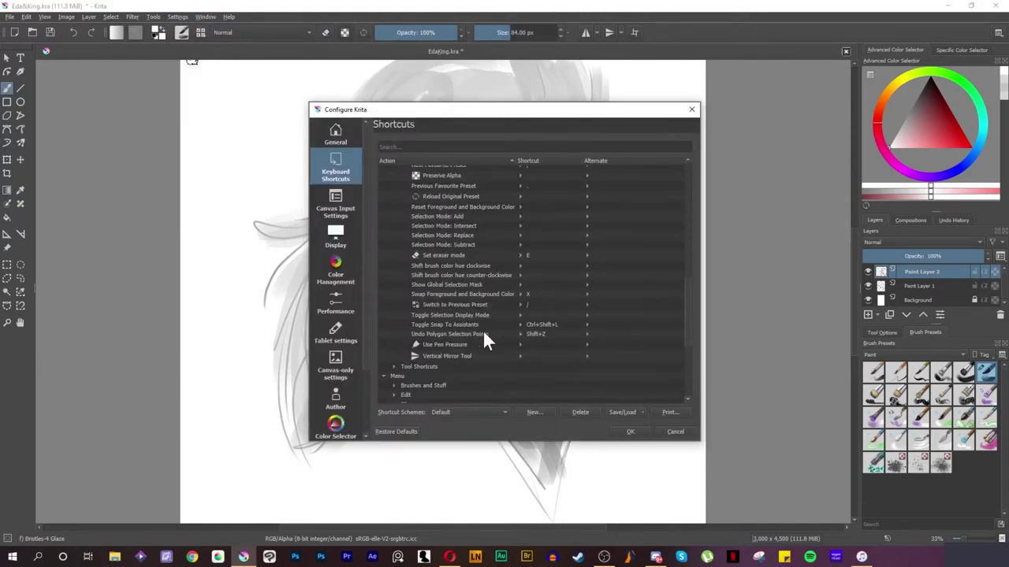
scroll(483, 330, "down", 5)
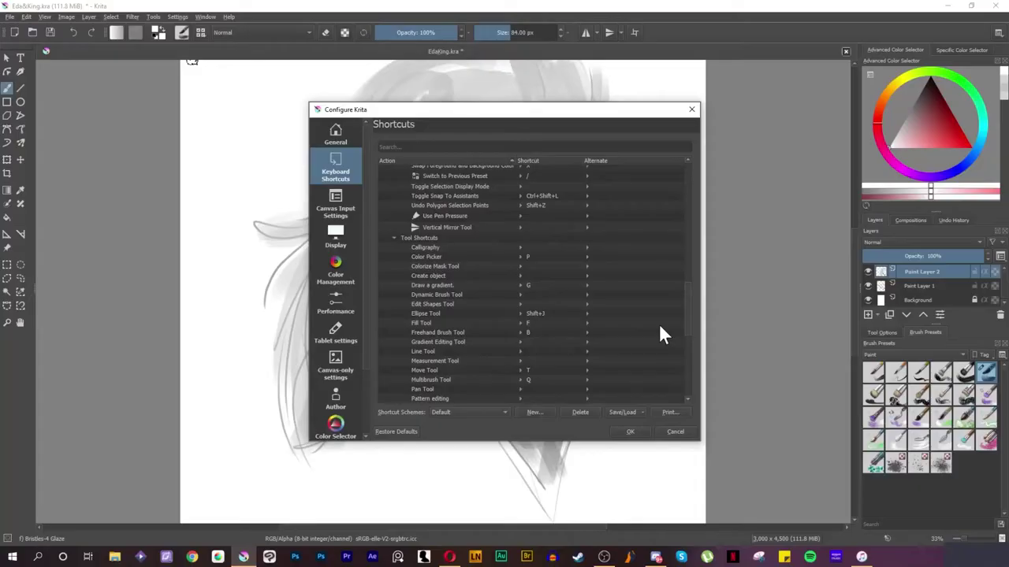
scroll(662, 339, "up", 5)
scroll(650, 284, "up", 5)
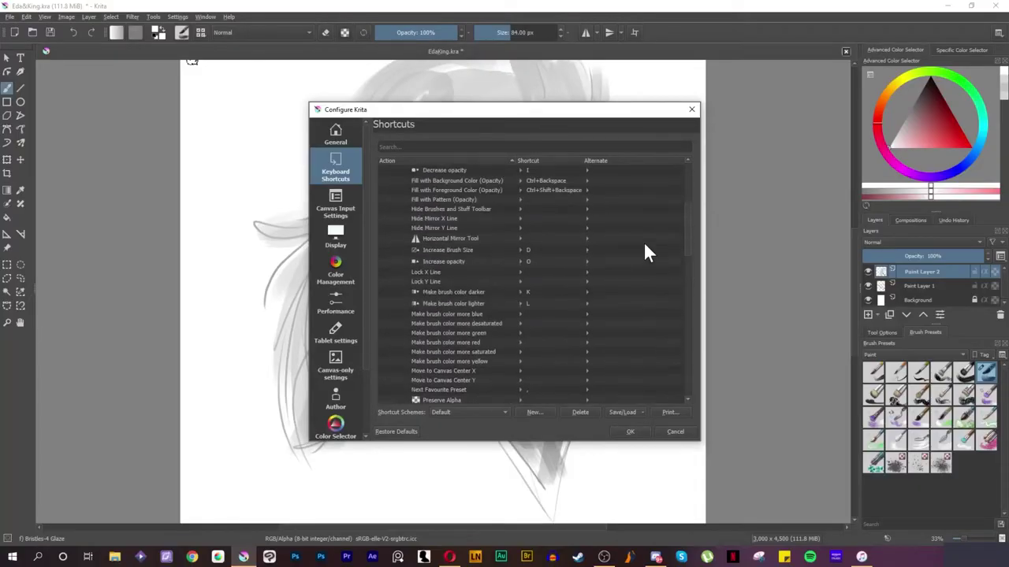
scroll(642, 229, "up", 5)
scroll(646, 236, "down", 5)
scroll(660, 268, "down", 5)
scroll(657, 299, "down", 5)
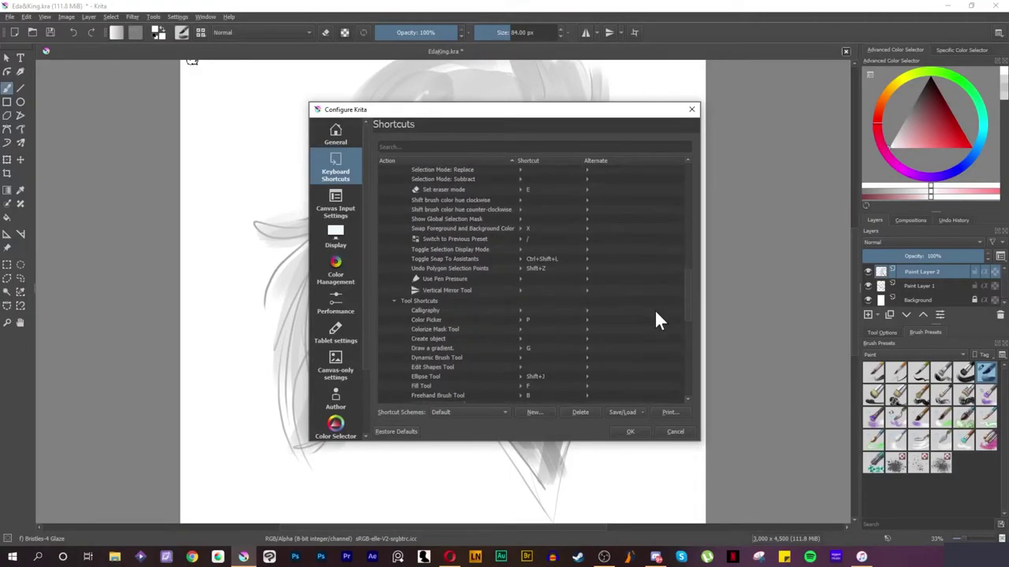
scroll(552, 327, "down", 5)
scroll(473, 327, "down", 5)
scroll(475, 328, "up", 5)
scroll(470, 333, "down", 5)
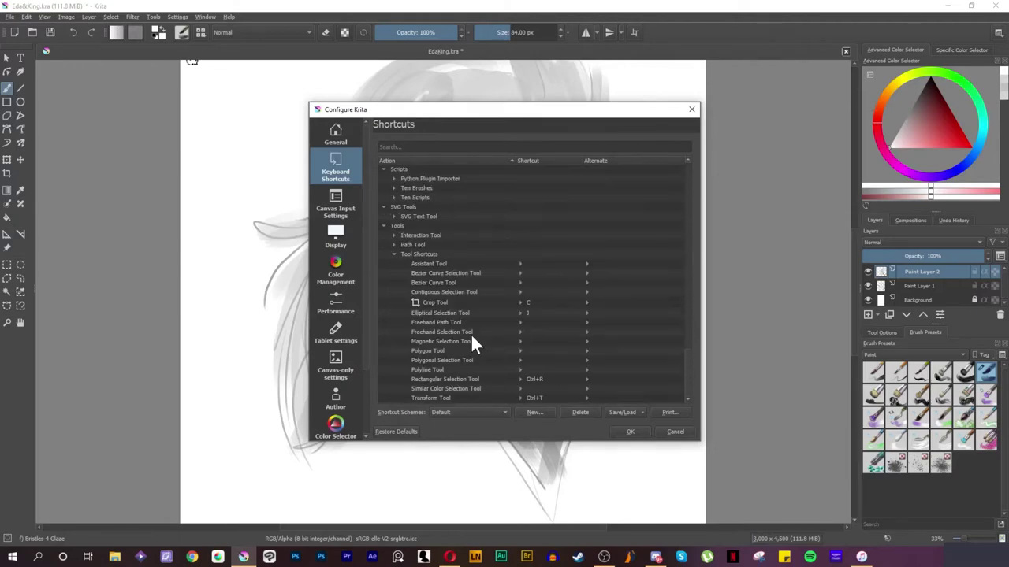
scroll(482, 283, "up", 10)
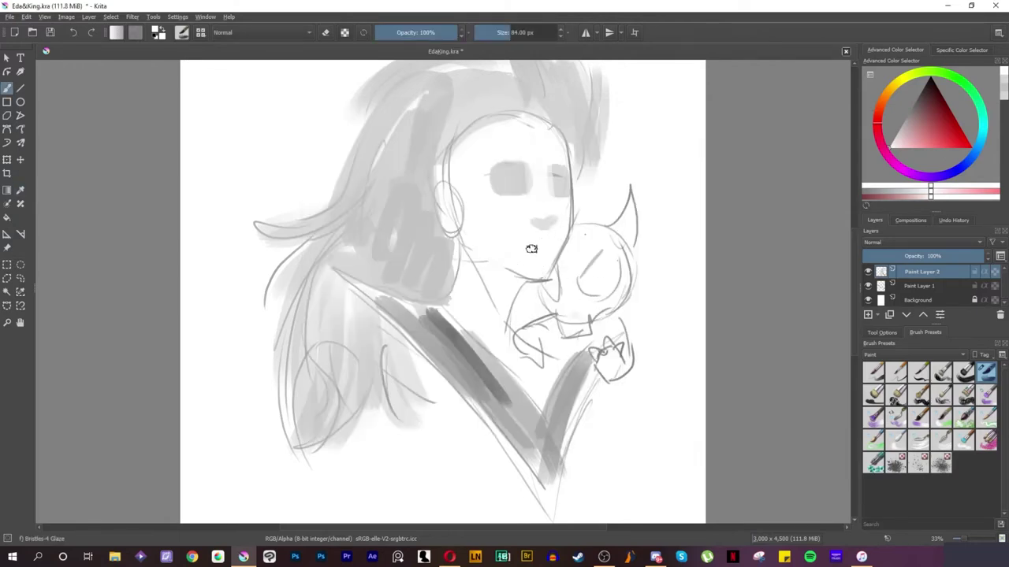
Step: Sample greys and paint strokes around the neck and arm, undoing the stray ones
left_click(522, 175)
key("b")
left_click_drag(485, 264, 531, 341)
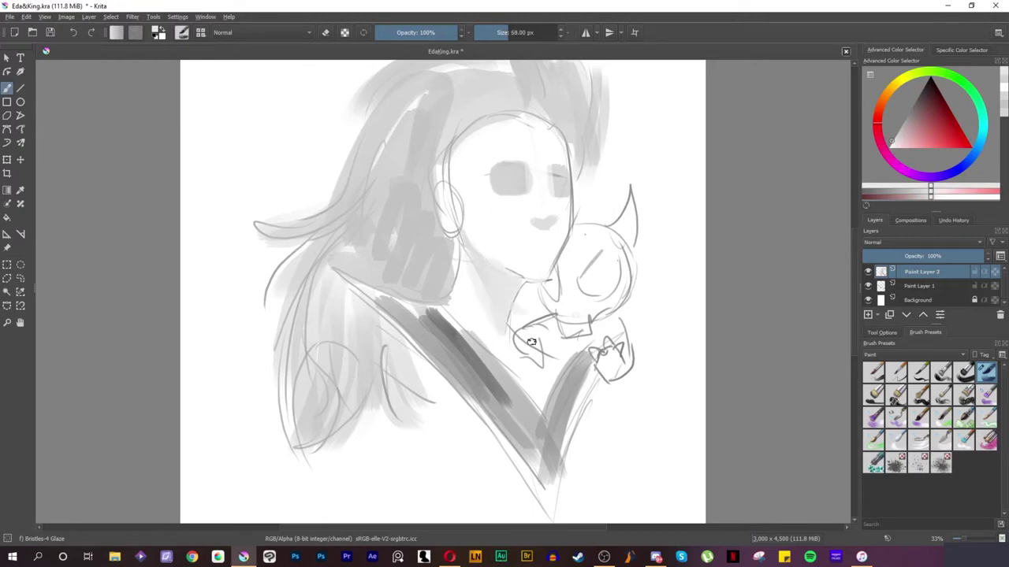
left_click(559, 177, "ctrl")
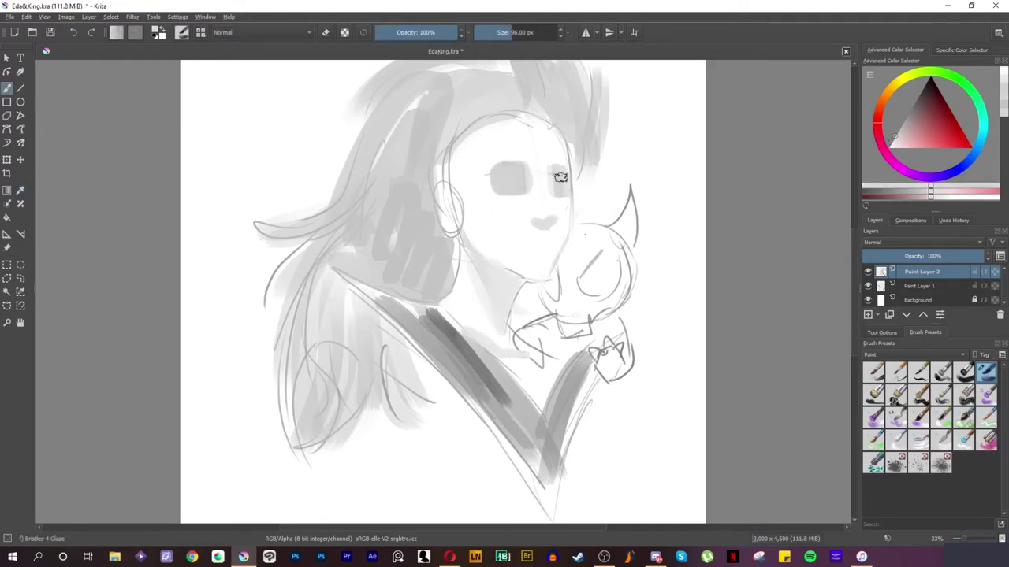
key("/")
left_click_drag(625, 386, 678, 473)
key("/")
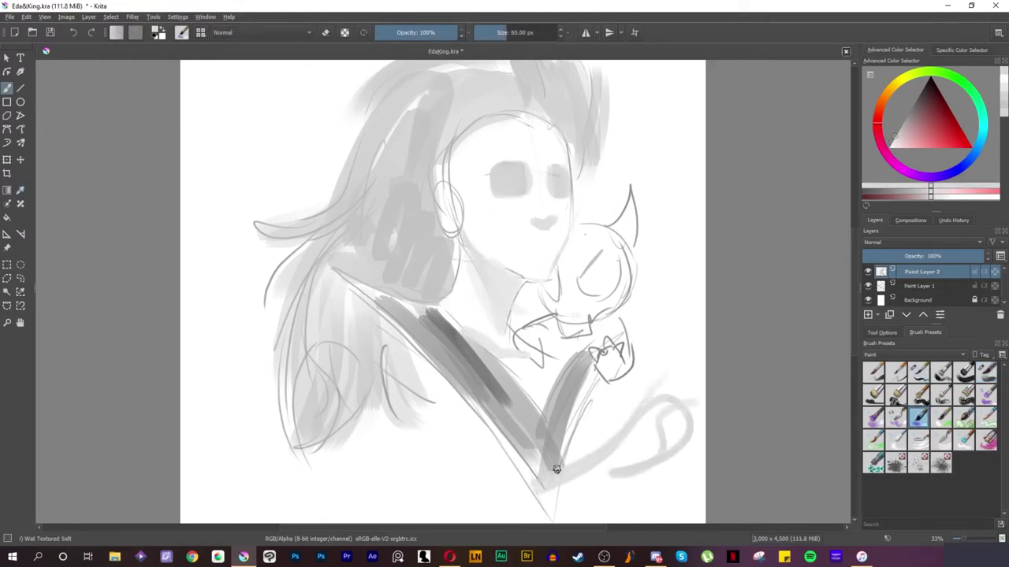
key("ctrl+z")
left_click_drag(599, 441, 659, 342)
key("ctrl+z")
Step: Sample a darker grey, draw a curved iris stroke on the eye, then adjust the grey
left_click(455, 327, "ctrl")
left_click_drag(504, 179, 525, 182)
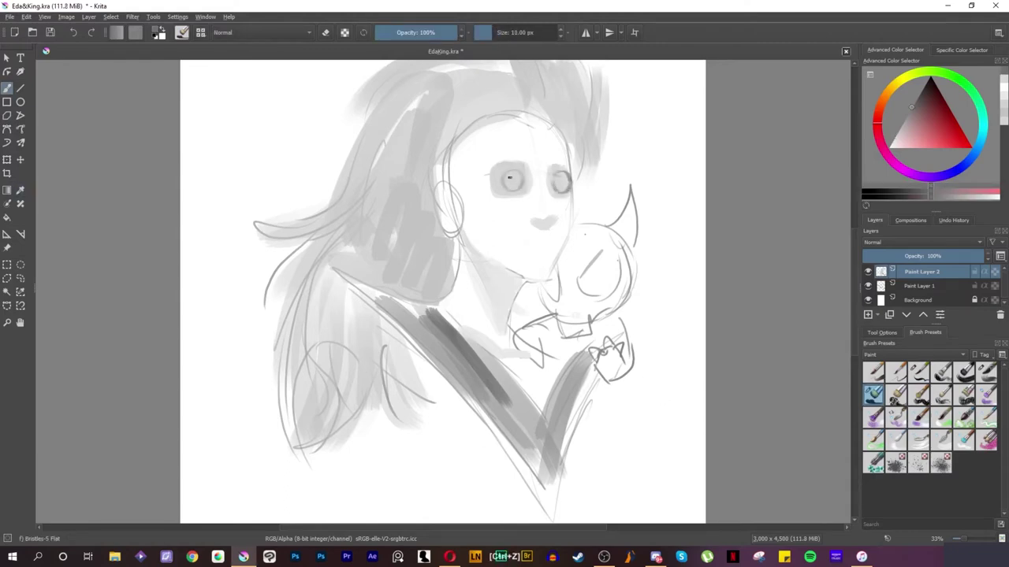
left_click(513, 188, "ctrl")
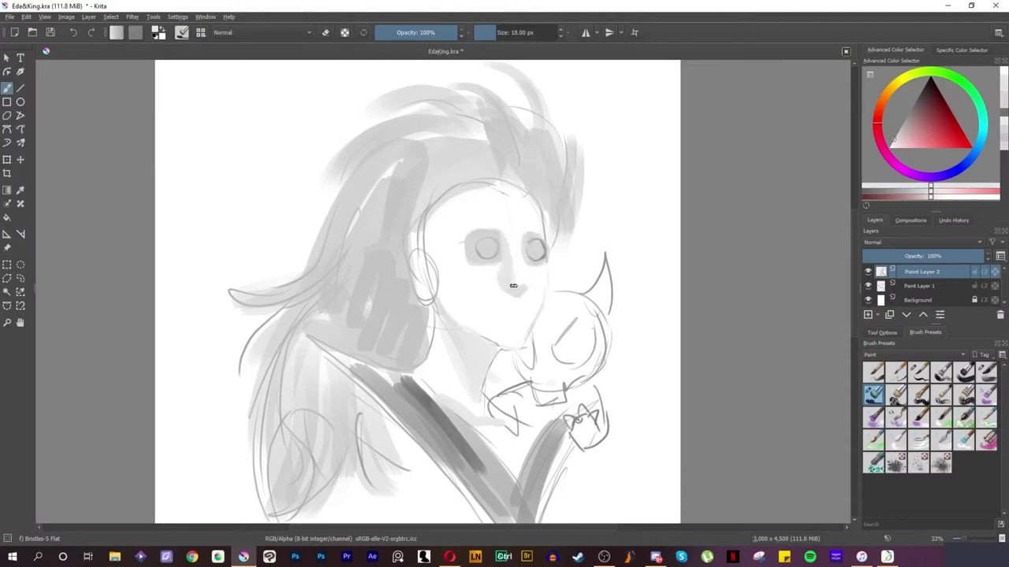
left_click(513, 286, "ctrl")
left_click(908, 123)
Step: Import the Photoshop .abr brush file from the Cyan Orange > Photoshop Tools > Brushes folder
left_click(870, 74)
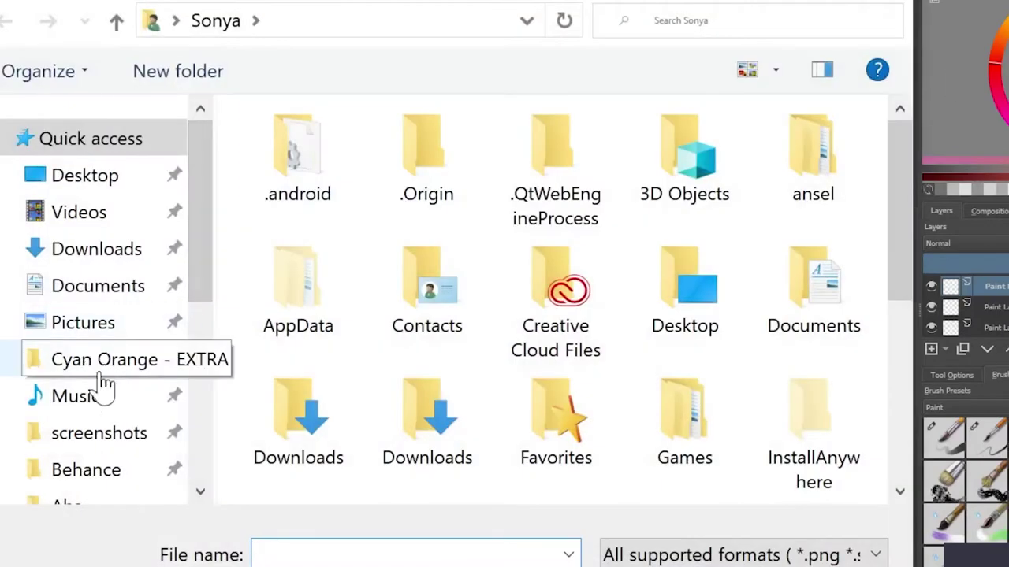
left_click(99, 364)
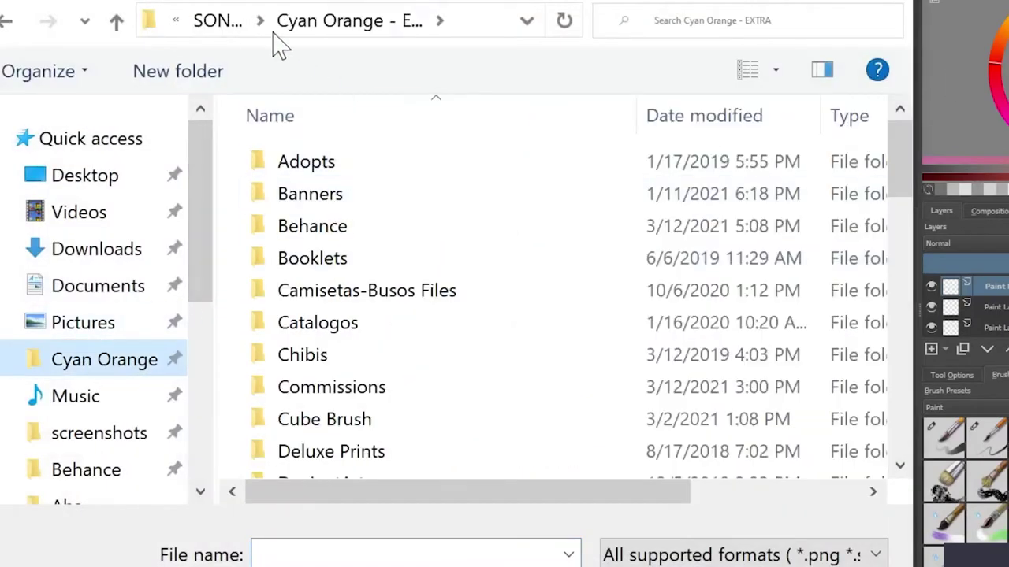
double_click(387, 331)
double_click(315, 160)
left_click(341, 226)
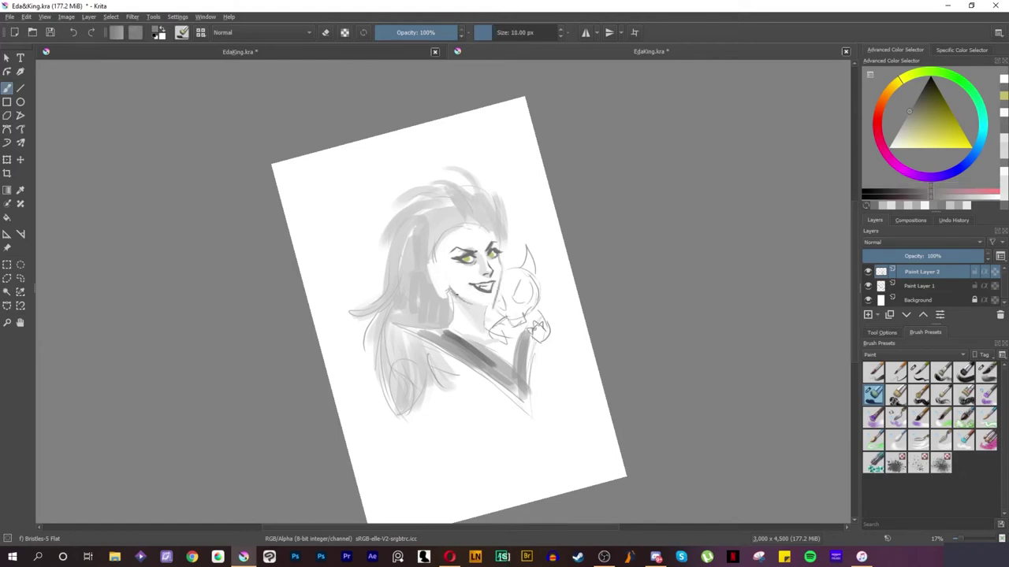
Step: Clear the eye-area transform and selection, reset the canvas rotation, and return to the Freehand Brush
key("l")
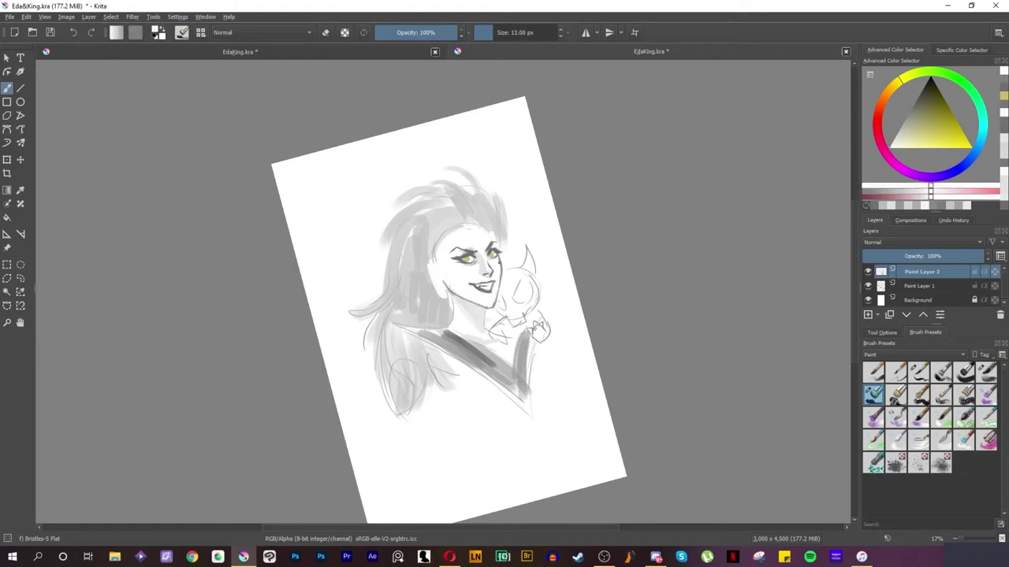
key("ctrl+t")
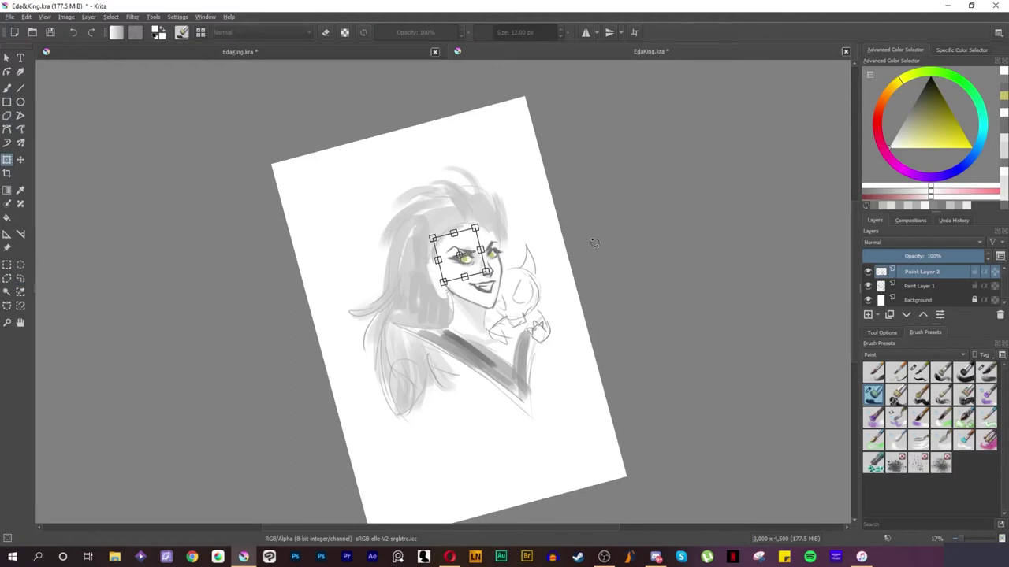
left_click(110, 16)
left_click(130, 36)
key("5")
key("b")
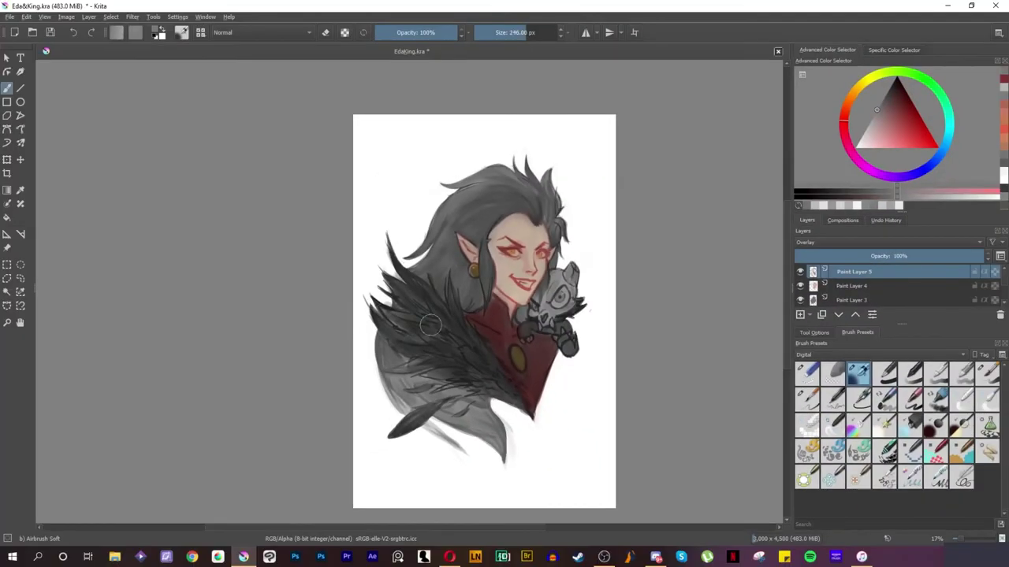
Step: Set the paint layers' blend modes to Overlay and Soft Light (SVG)
left_click(883, 242)
left_click(867, 264)
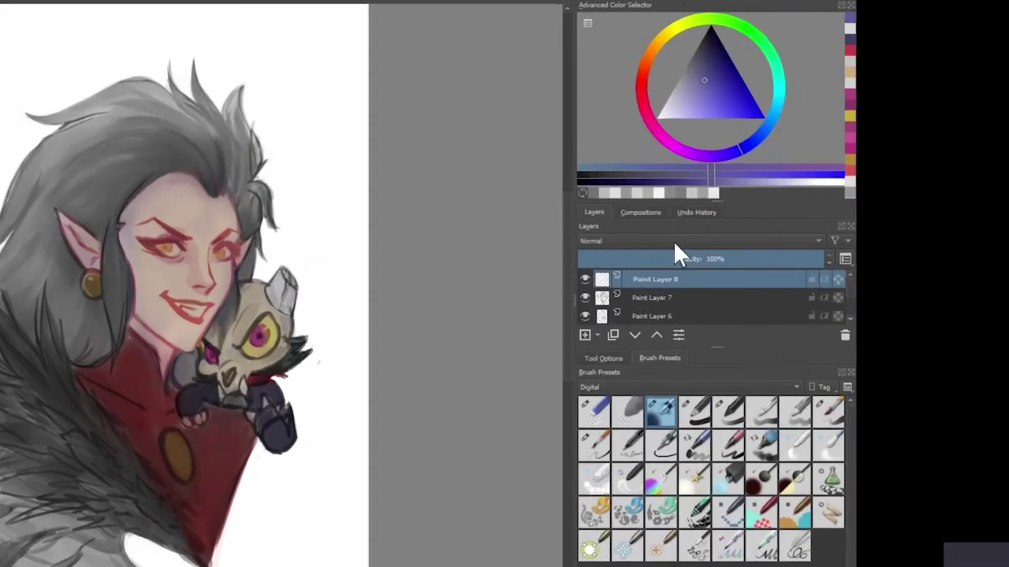
left_click(867, 242)
left_click(821, 273)
Step: Glaze red over the portrait with a slightly larger brush, then switch to light greyish-pink
left_click(362, 45)
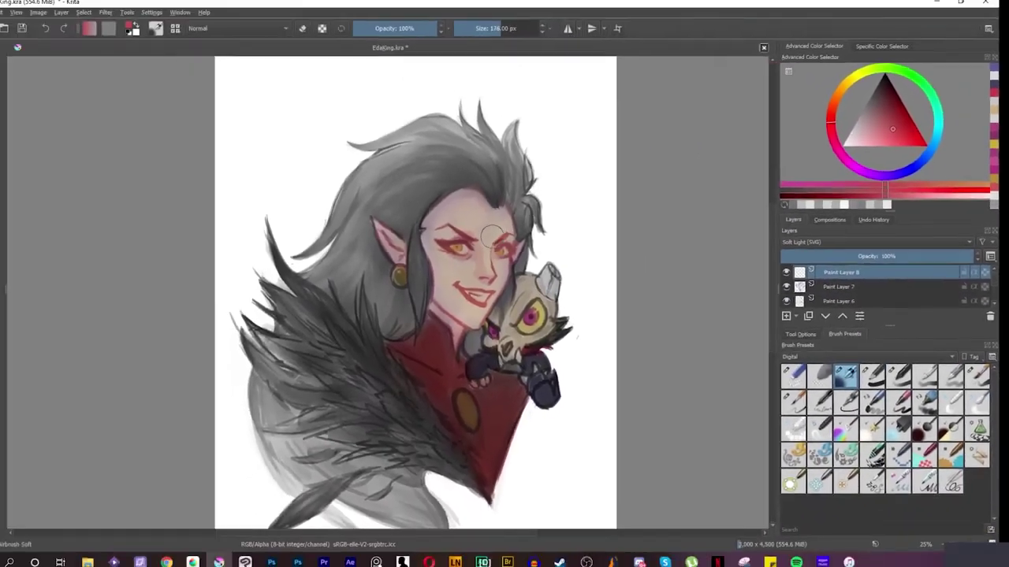
key("bracketright")
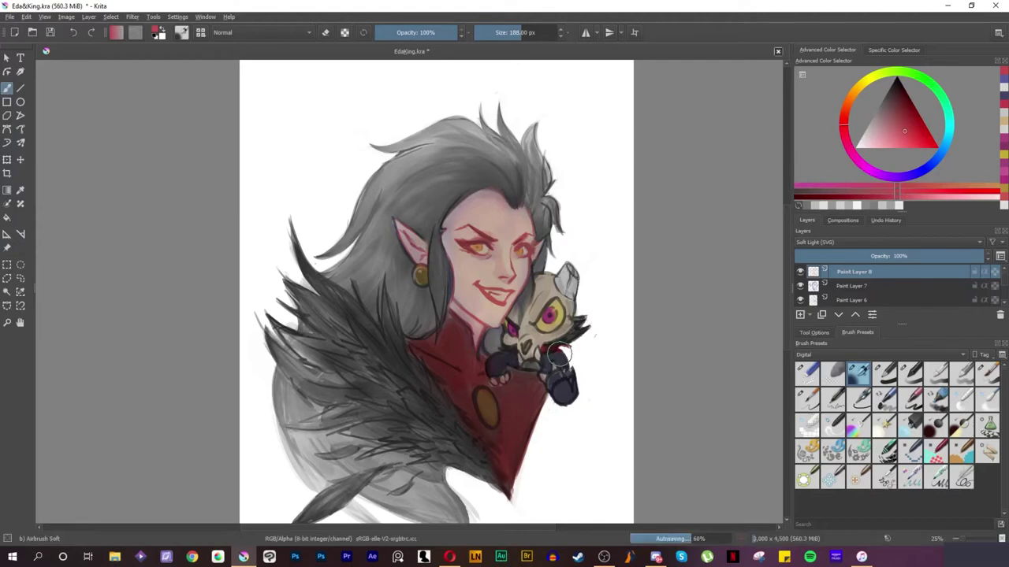
left_click(867, 124)
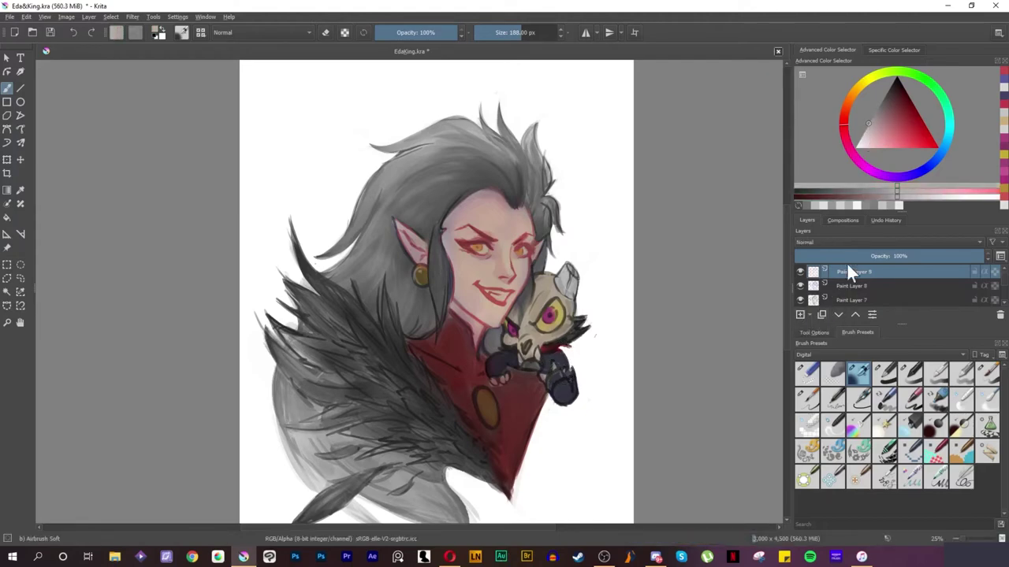
left_click(894, 244)
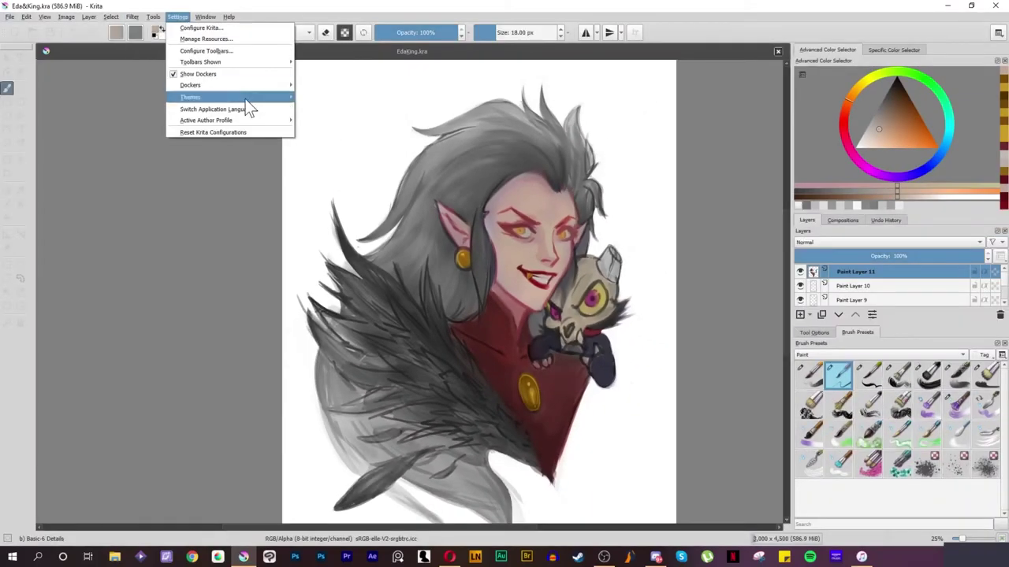
Step: Show rulers, add a horizontal guide across the face, and toggle the canvas grid
left_click(89, 17)
left_click(79, 92)
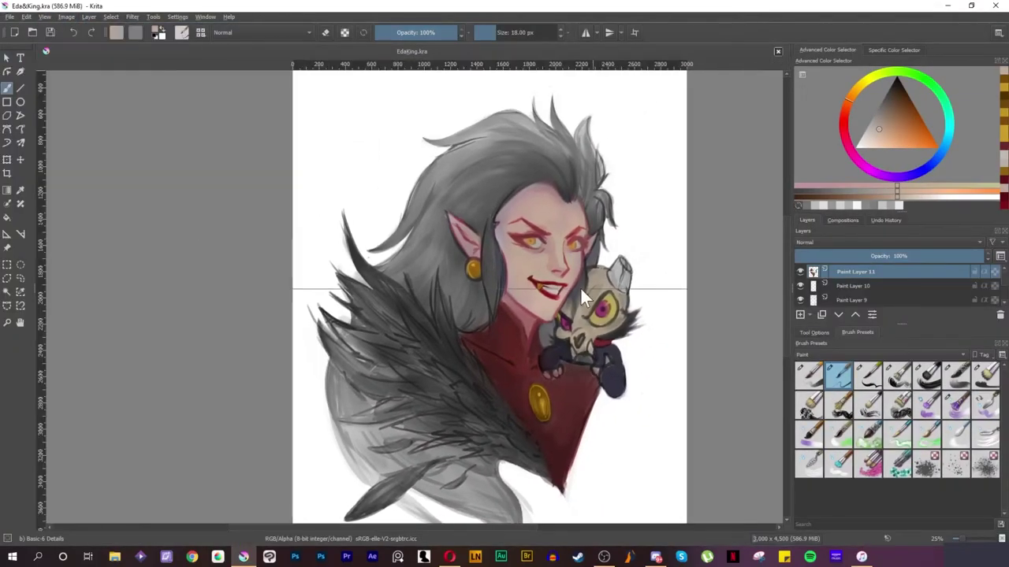
key("1")
key("2")
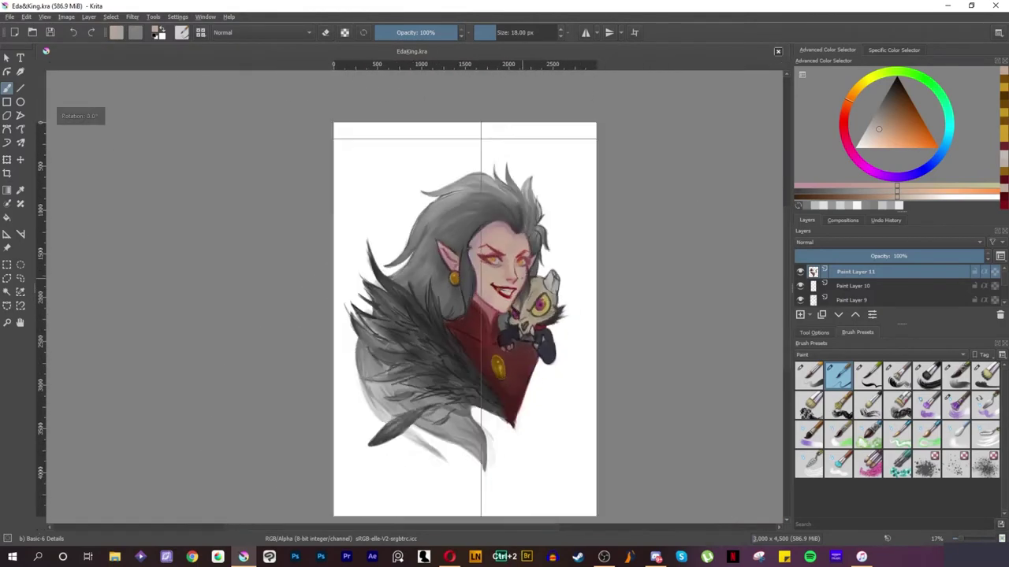
left_click(45, 16)
left_click(145, 174)
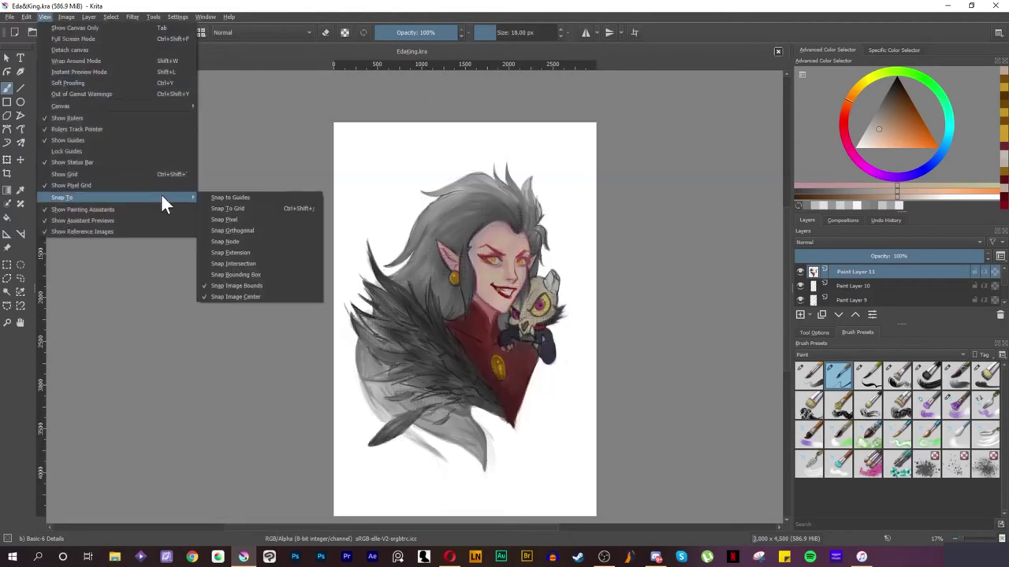
left_click(66, 17)
left_click(675, 19)
Step: Zoom in on the face and pick a dark blue painting colour
key("plus")
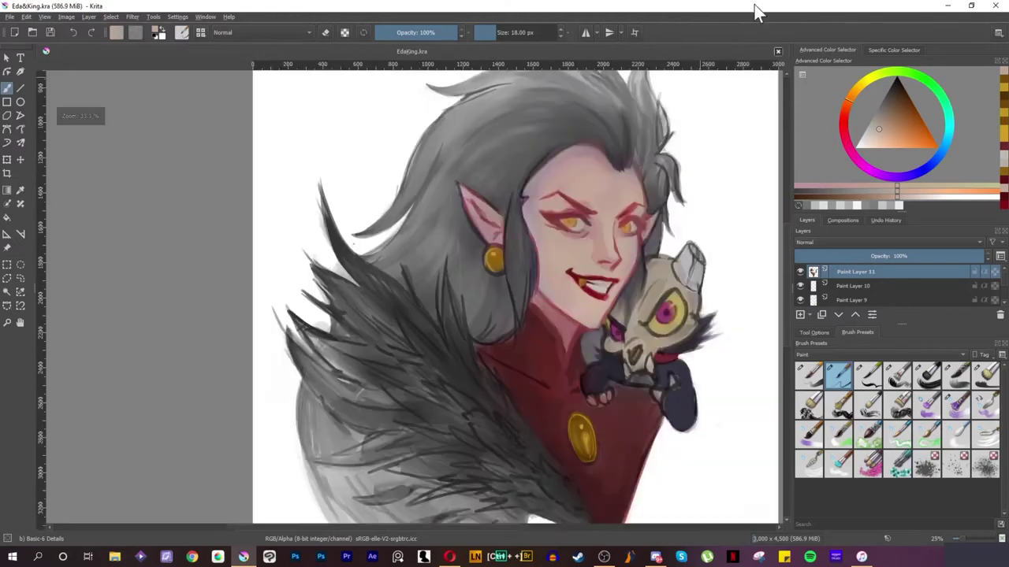
key("plus")
left_click(901, 123)
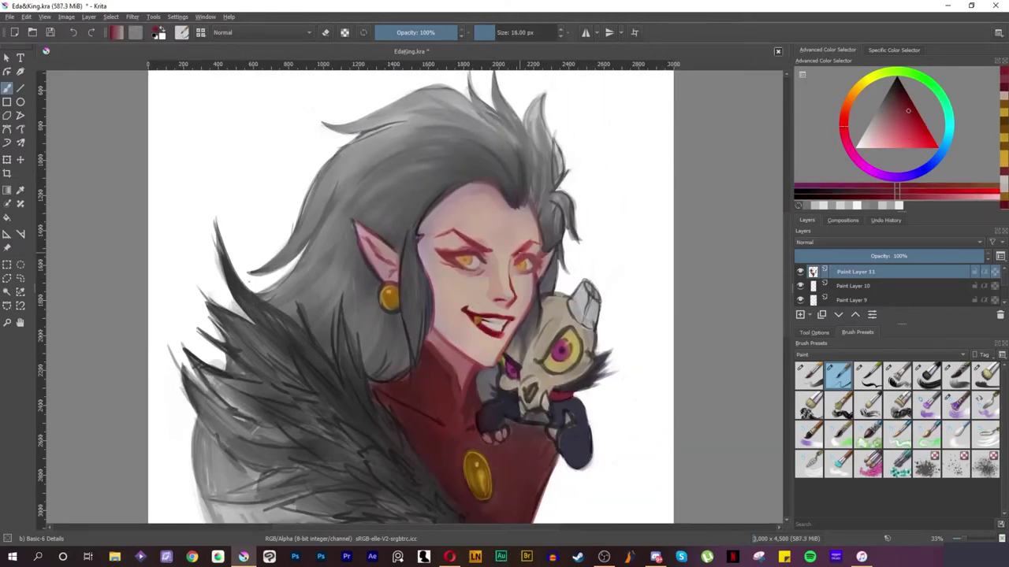
left_click(918, 172)
left_click(903, 91)
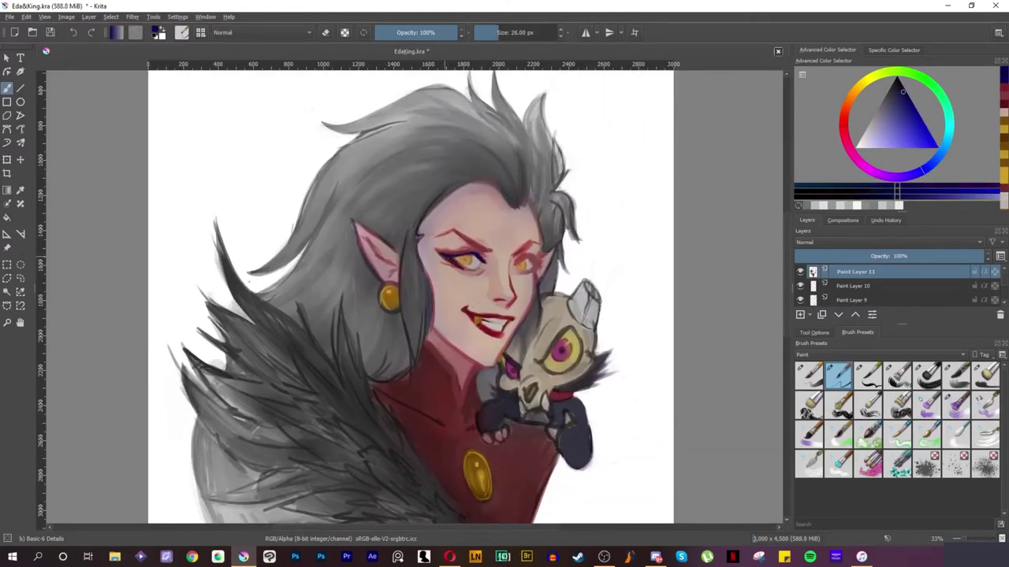
left_click(895, 88)
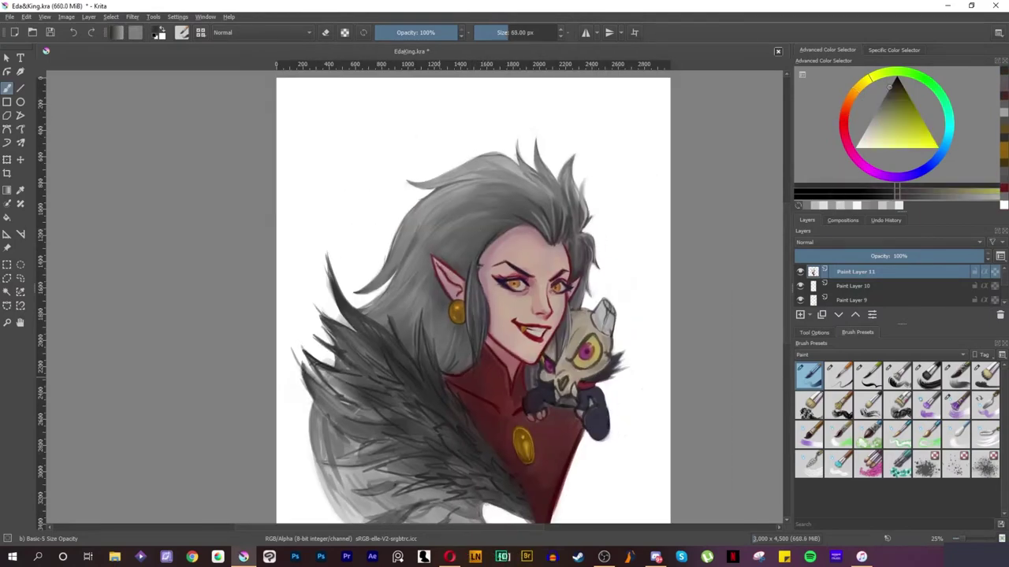
Step: With the Bristles preset, repaint the lower fur tips softer and lighter grey
left_click(926, 376)
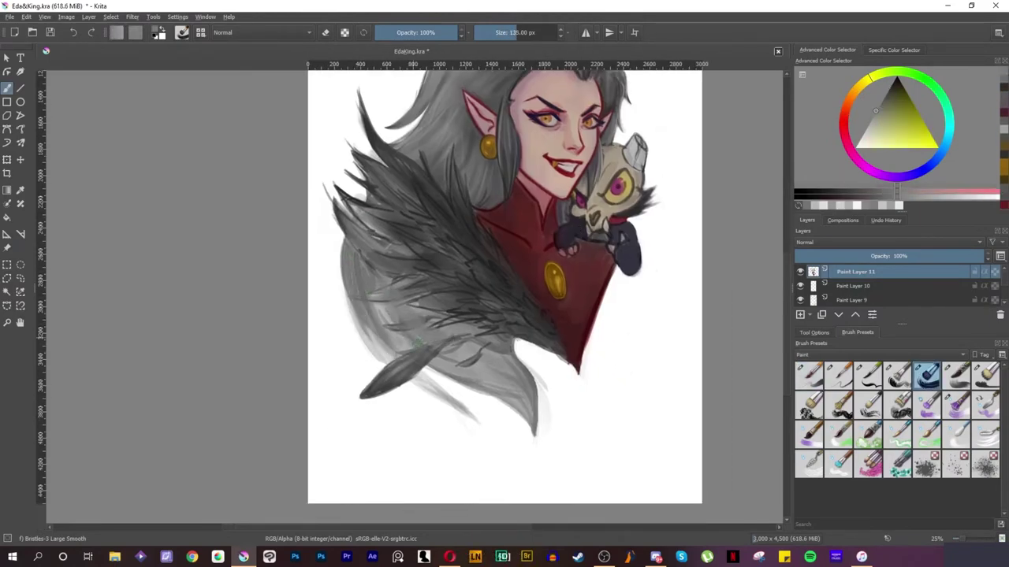
left_click_drag(541, 372, 535, 398)
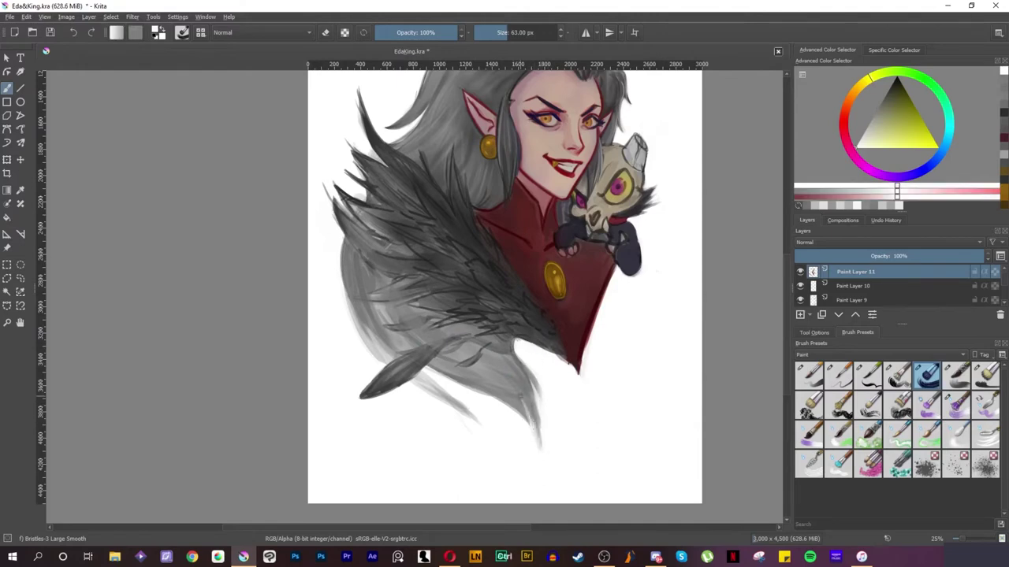
mouse_move(522, 353)
left_mouse_down()
mouse_move(441, 410)
mouse_move(536, 406)
mouse_move(520, 414)
left_mouse_up()
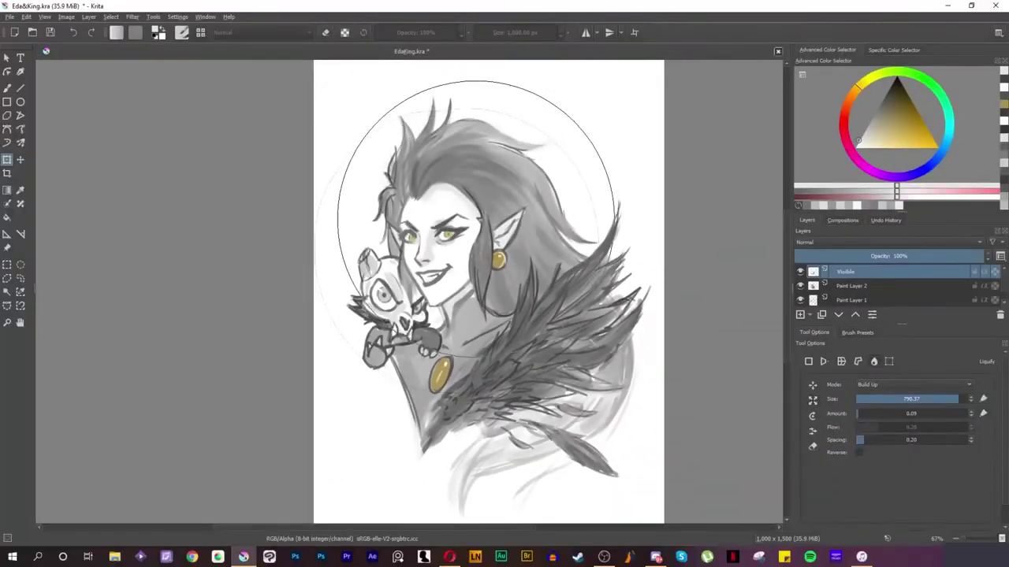
Step: Liquify the hair: undo a bad face warp, zoom out, raise Size to about 790, push the top hair up
left_click_drag(446, 311, 308, 520)
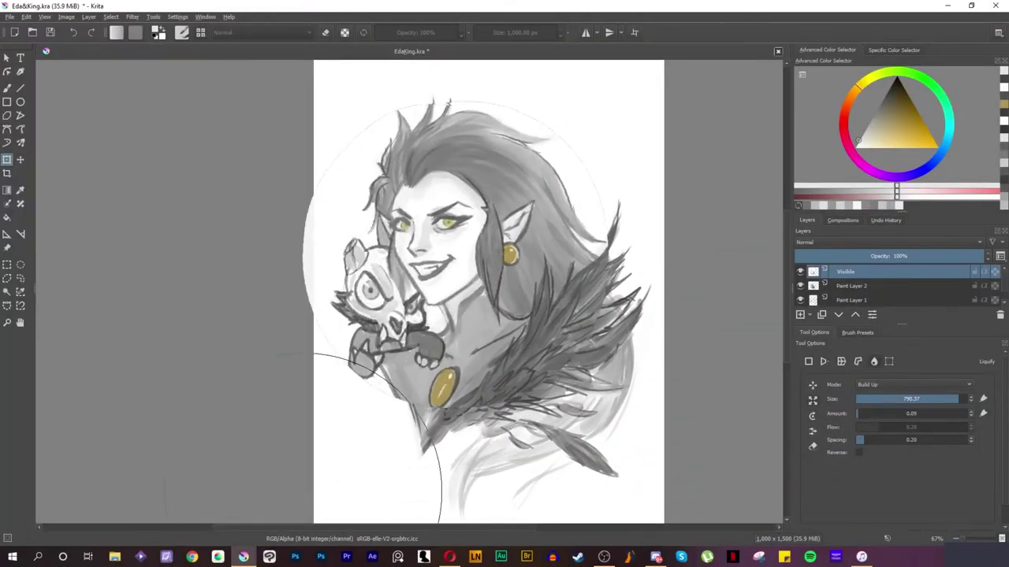
key("ctrl+z")
key("bracketleft")
key("bracketleft")
key("bracketleft")
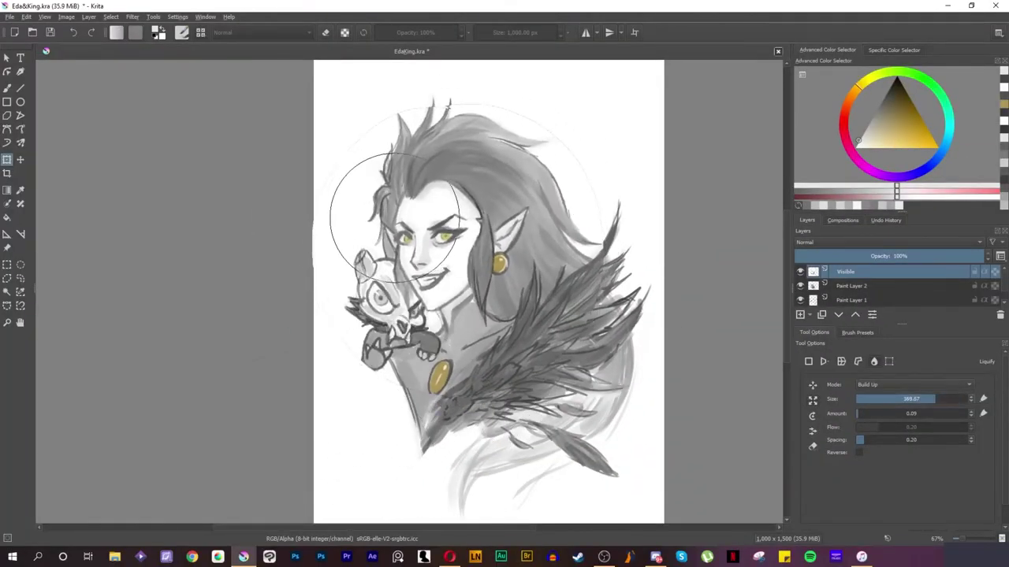
key("ctrl+z")
key("bracketright")
key("bracketright")
key("bracketright")
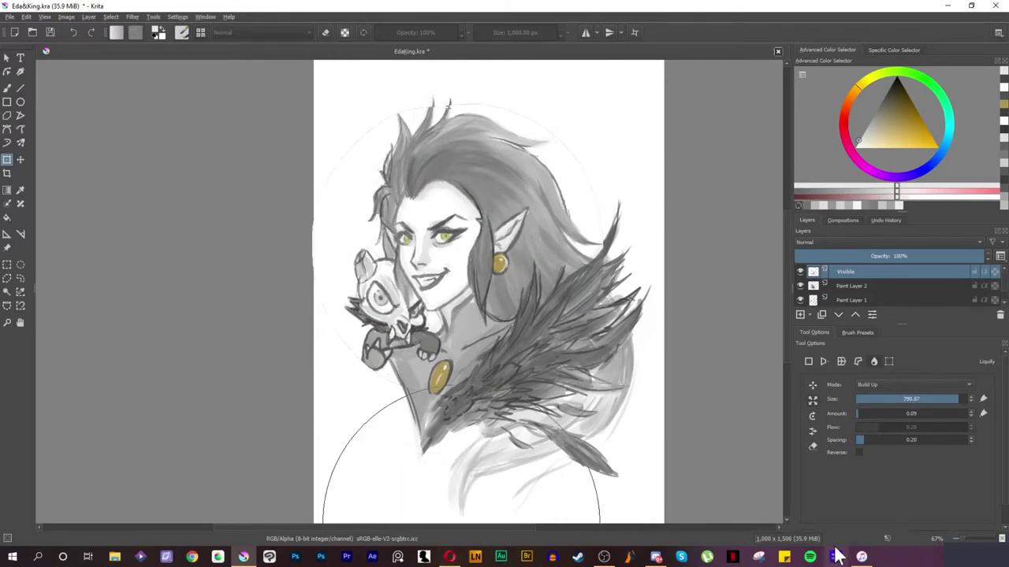
key("minus")
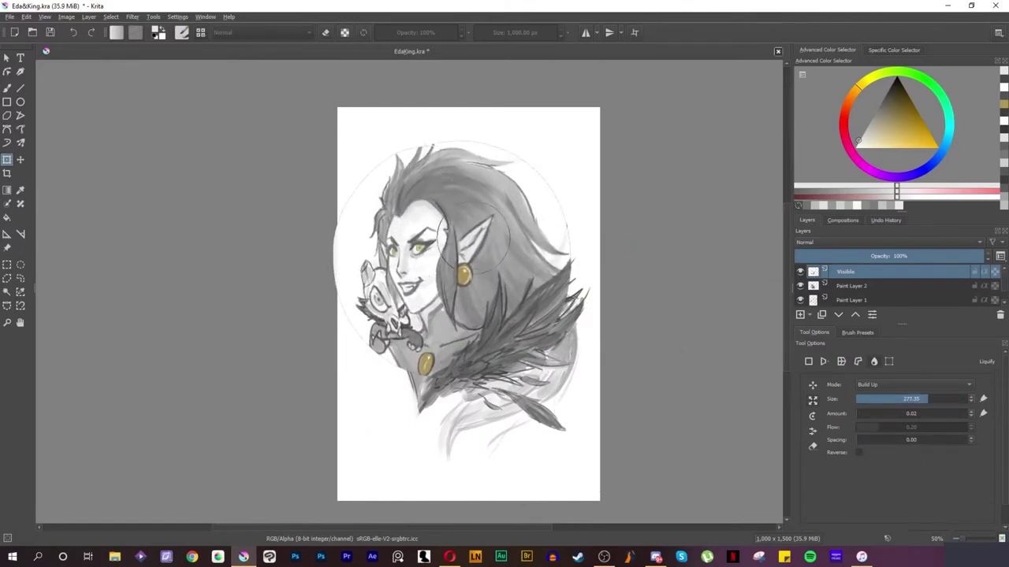
left_click(949, 401)
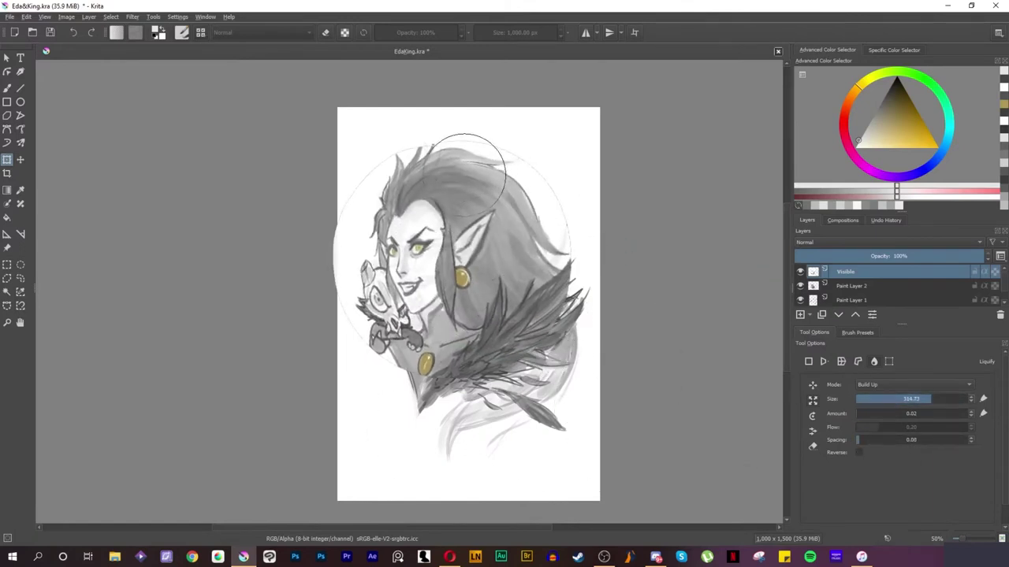
left_click_drag(481, 245, 479, 166)
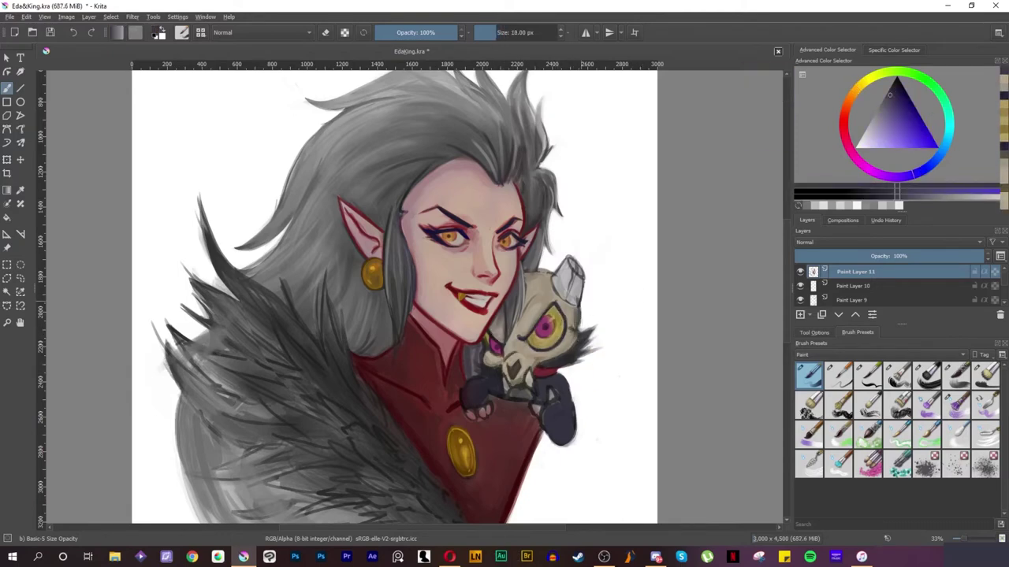
Step: Pick a light pink for the purple hair tints and close the portrait's extra view
left_click_drag(886, 115, 865, 128)
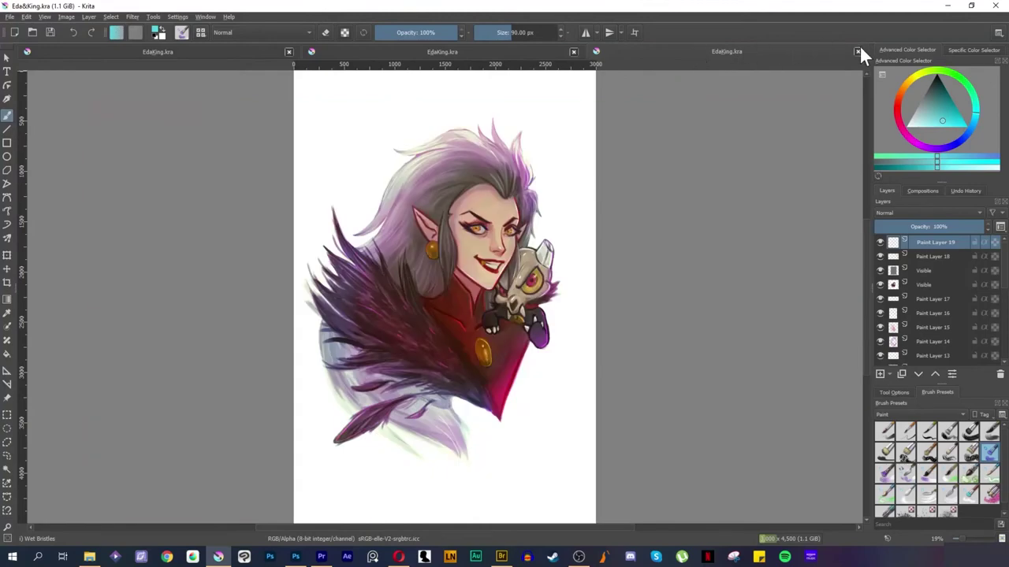
left_click(857, 51)
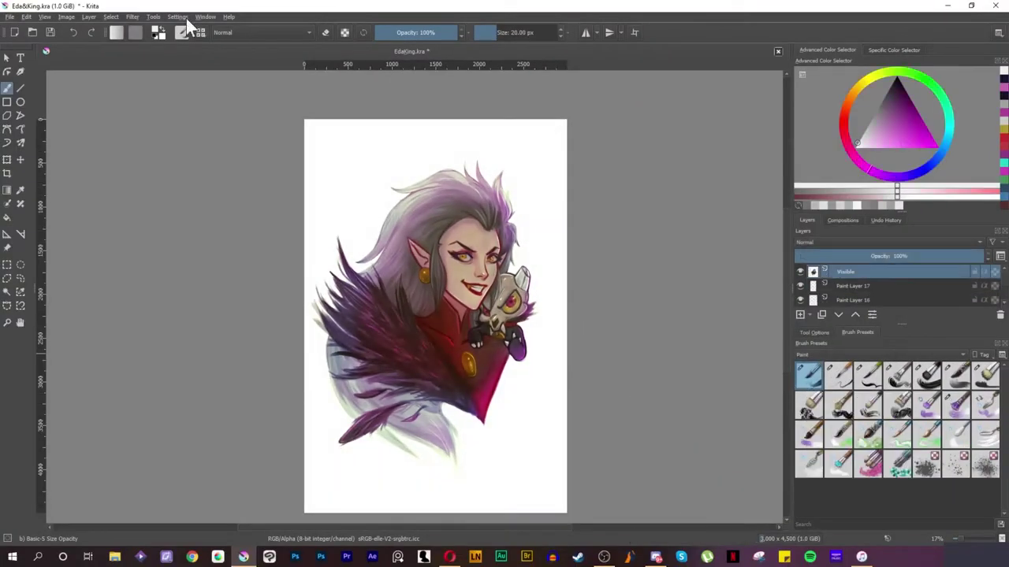
Step: Brighten the portrait with a Color Curves adjustment, raising the top and bottom curve points
left_click(132, 16)
mouse_move(147, 50)
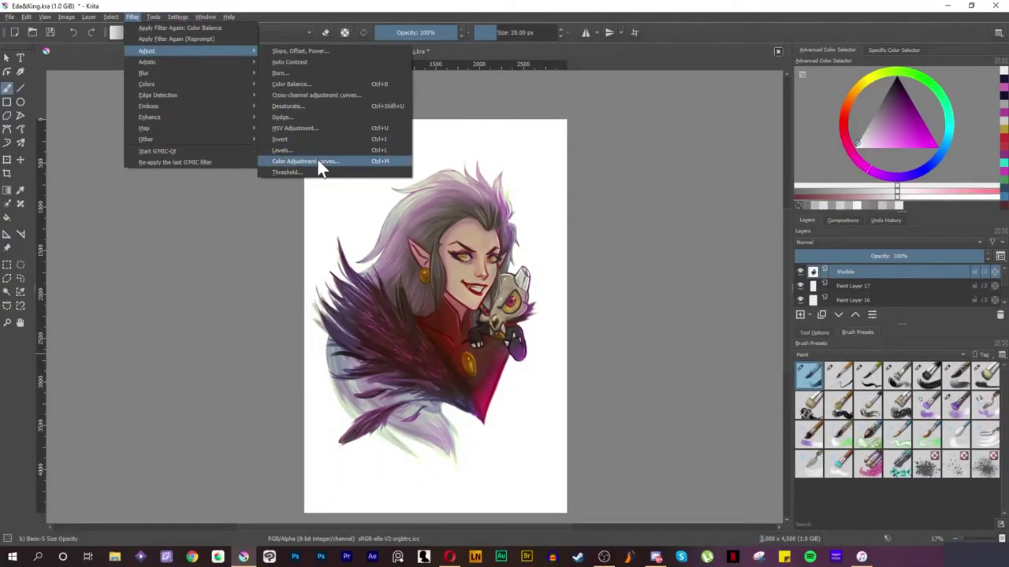
left_click(320, 162)
left_click_drag(869, 212, 857, 211)
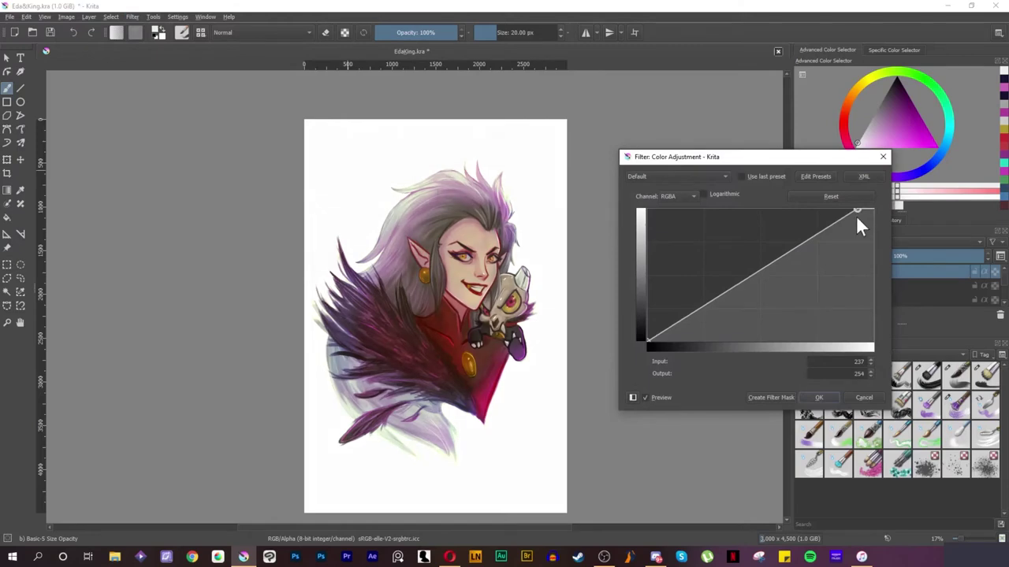
left_click(656, 335)
left_click_drag(656, 335, 661, 331)
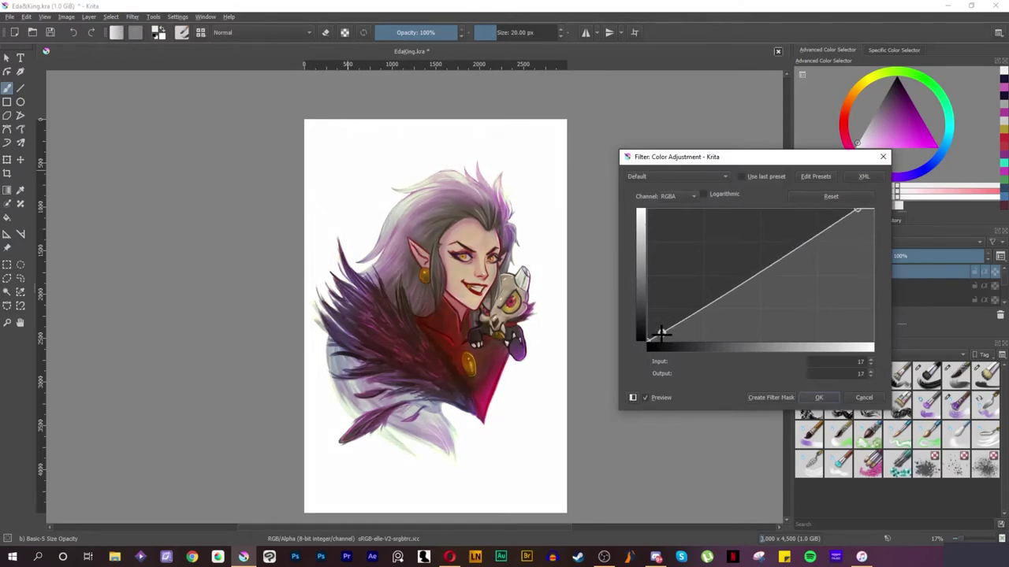
left_click(647, 397)
left_click(857, 395)
Step: Try shifting the portrait's hue toward blue-purple in Hue/Saturation, then cancel it
left_click(132, 16)
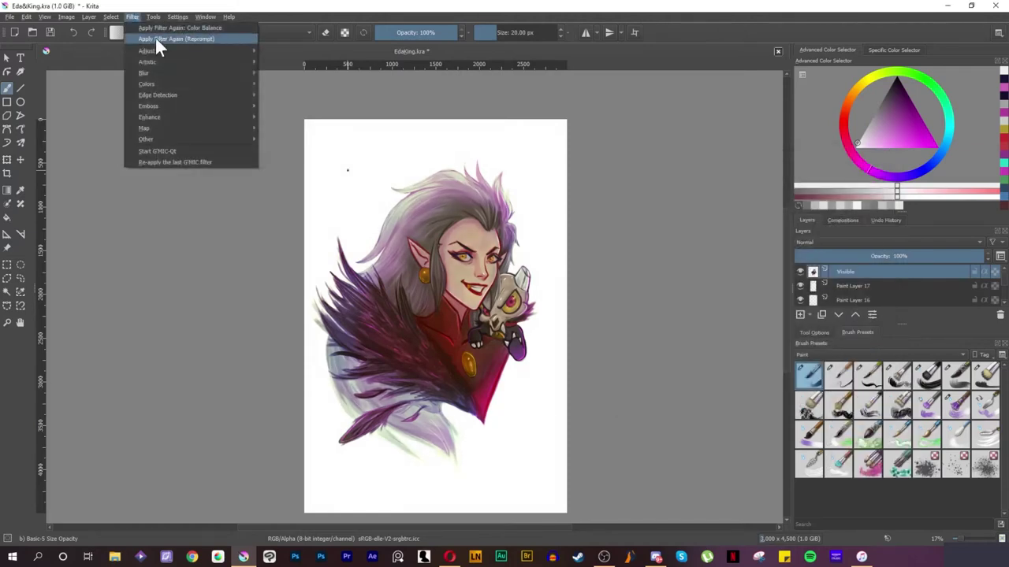
left_click(348, 128)
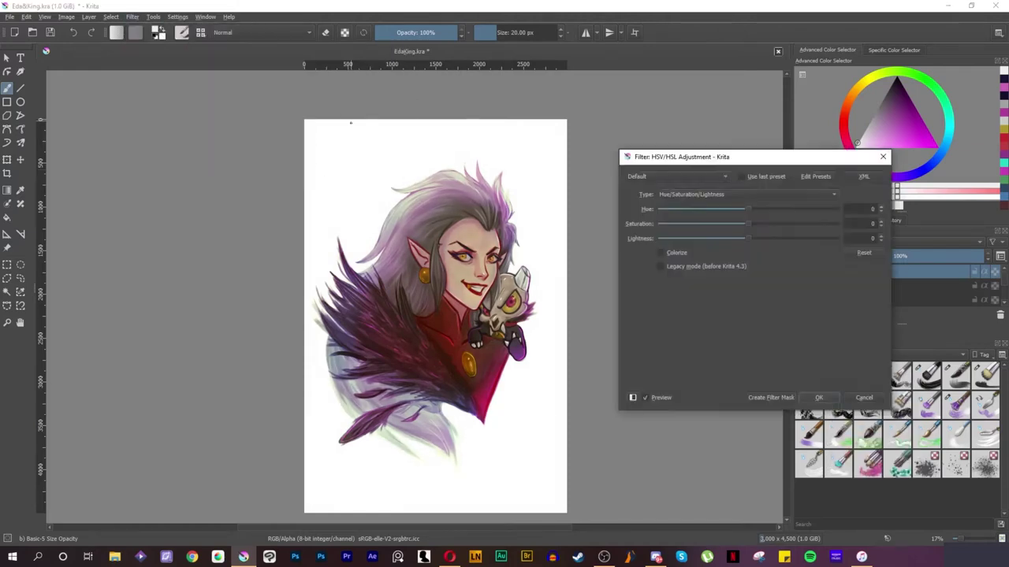
left_click_drag(762, 208, 710, 211)
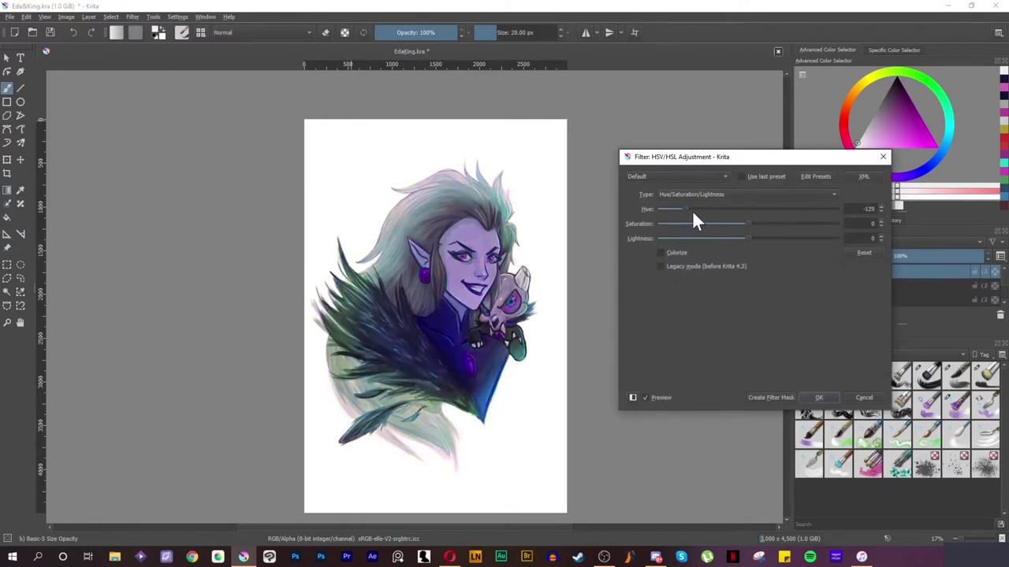
left_click_drag(703, 208, 791, 206)
left_click(859, 398)
Step: Set the Dodge filter to Highlights with lowered exposure and preview the effect
left_click(177, 16)
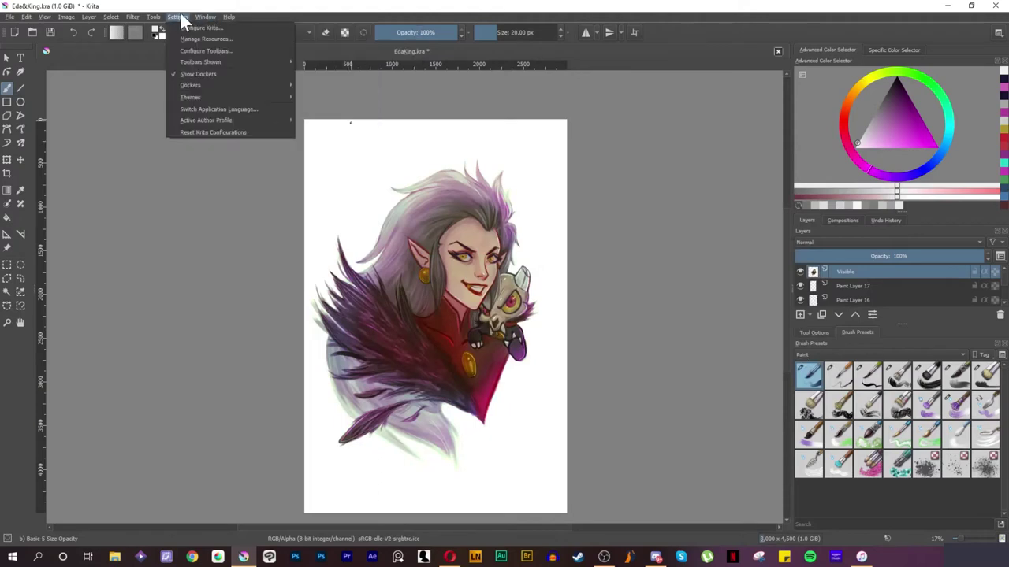
mouse_move(147, 51)
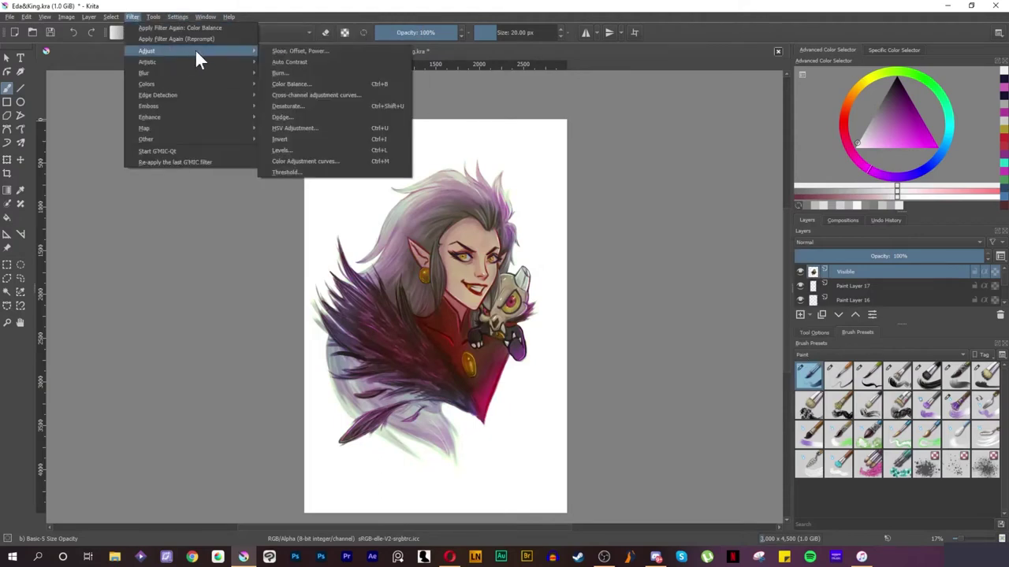
left_click(356, 114)
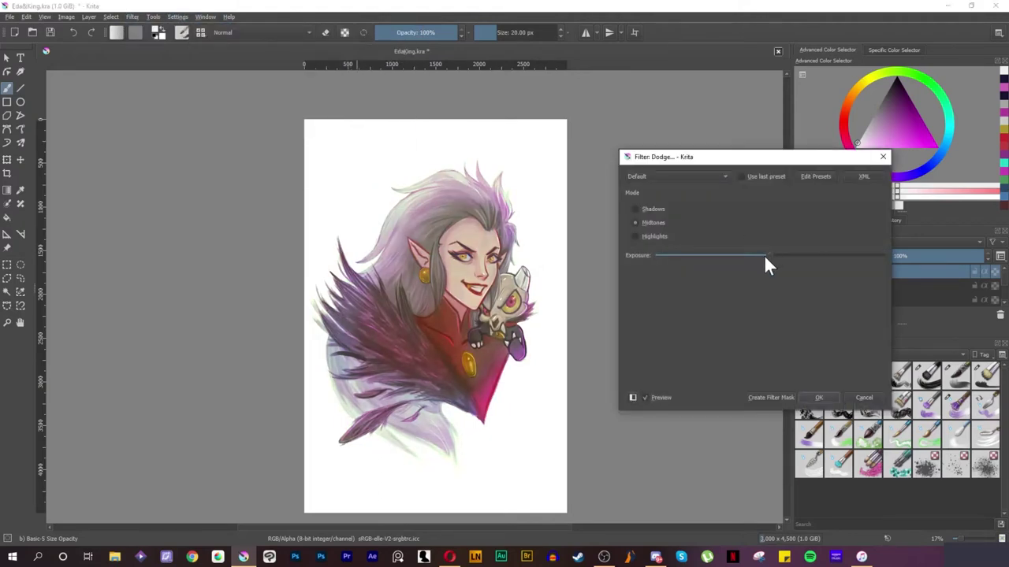
left_click_drag(766, 256, 730, 256)
left_click(635, 237)
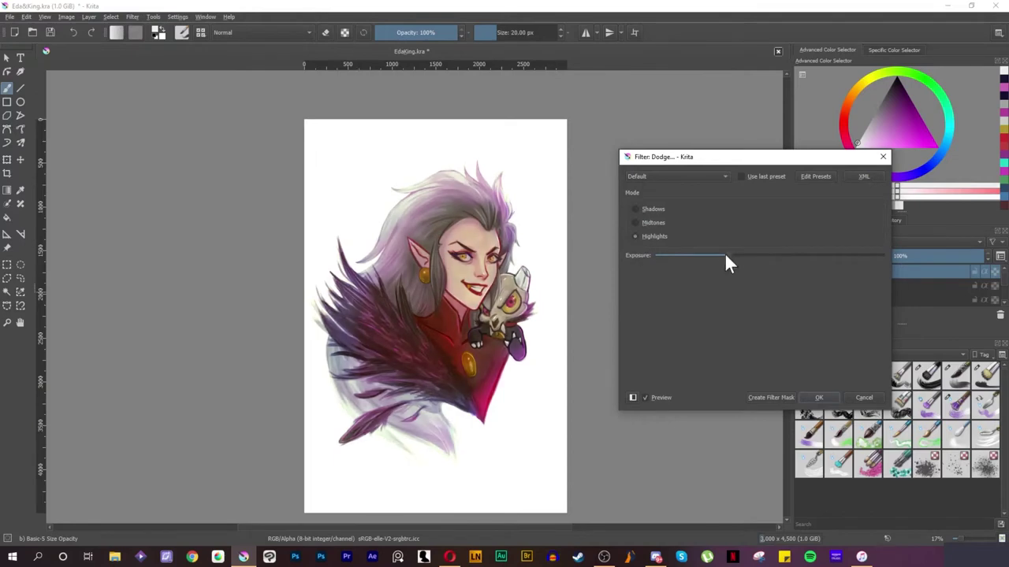
left_click(645, 397)
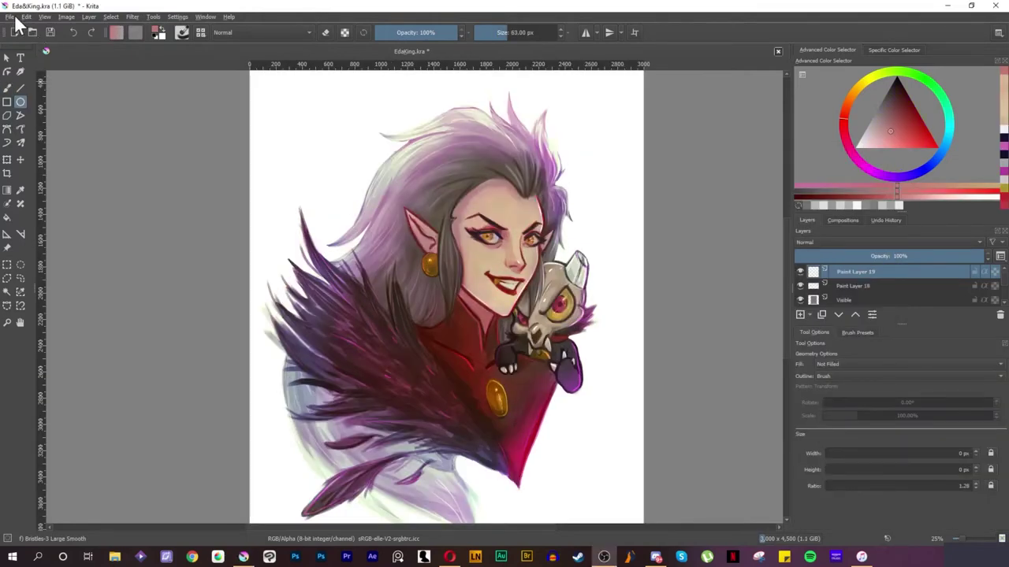
left_click(9, 16)
Step: Export the portrait as a Photoshop image, Eda&King.psd
left_click(51, 108)
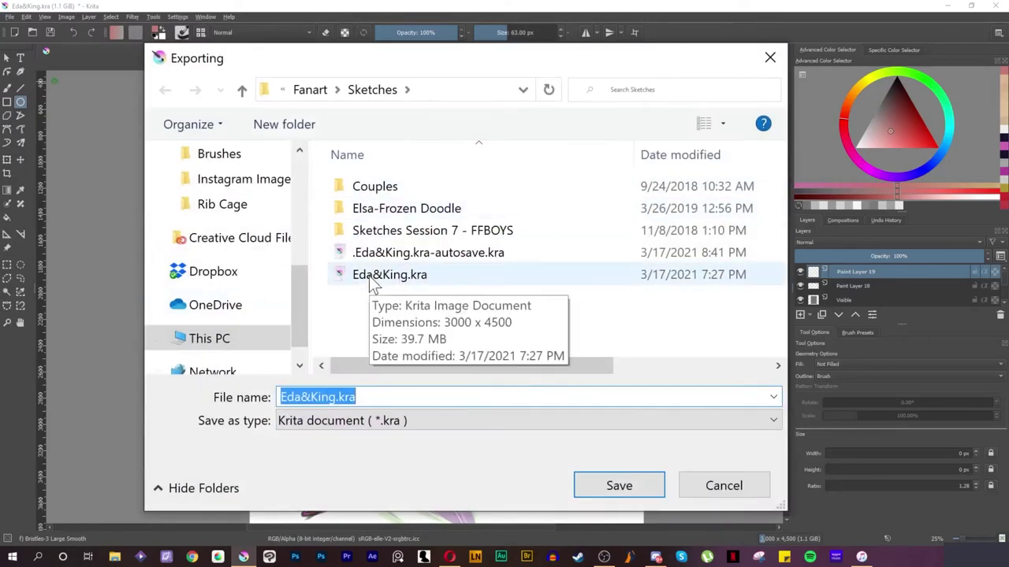
left_click(382, 422)
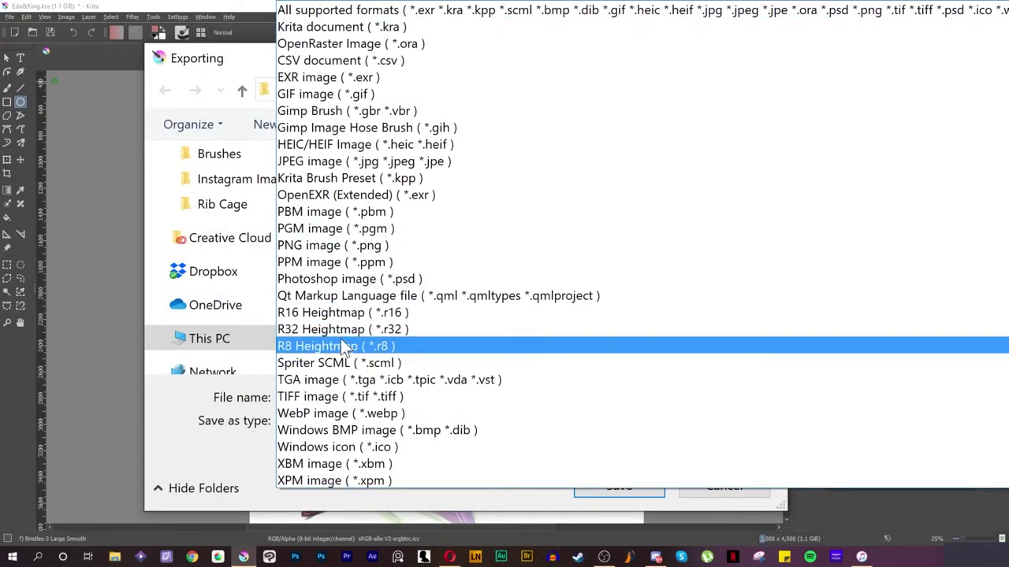
left_click(355, 279)
left_click(622, 489)
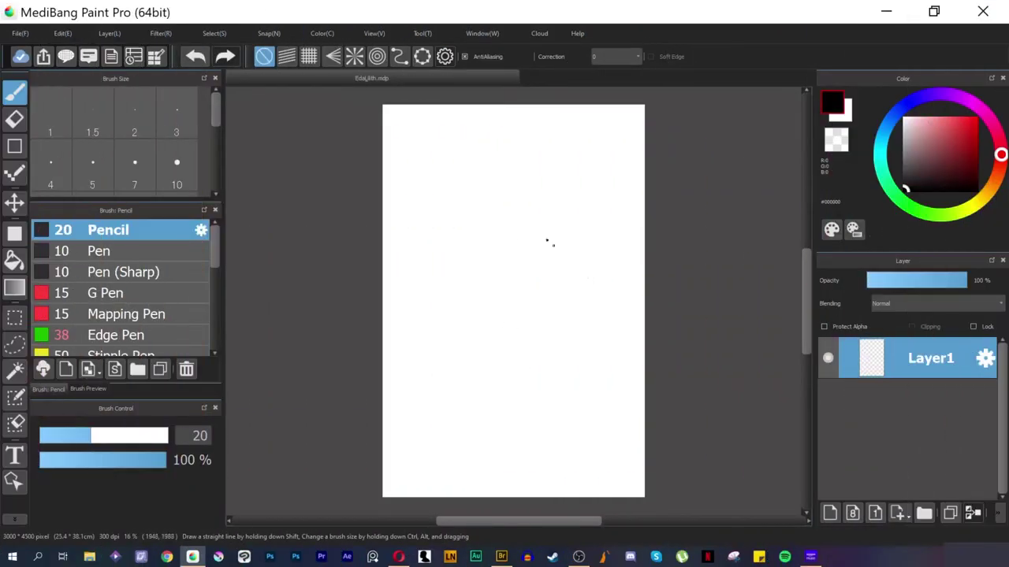
Step: Pencil-sketch a round head and shoulder, undo stray strokes, and shrink the head with Transform
scroll(482, 227, "down", 2)
left_click_drag(543, 216, 476, 234)
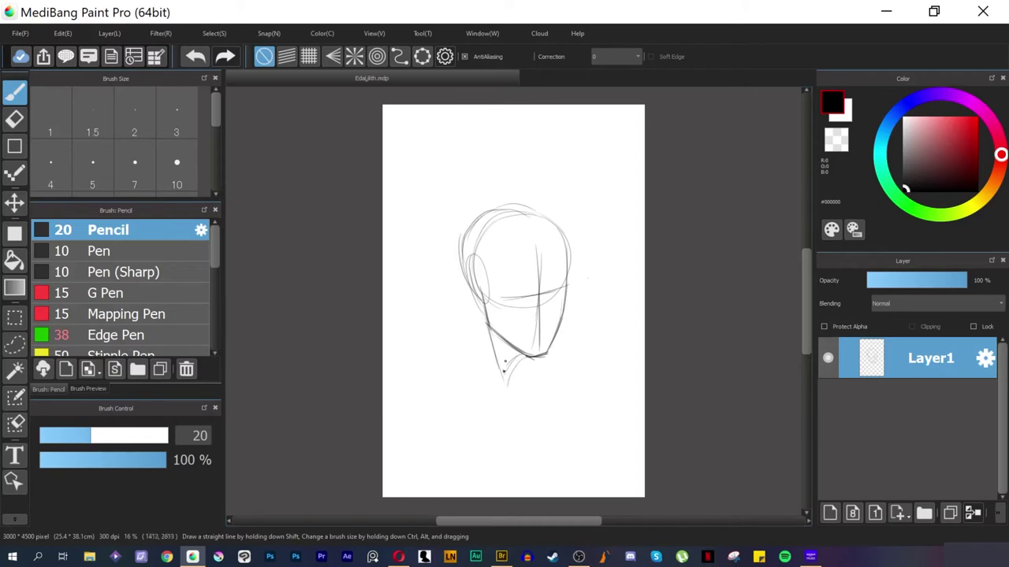
key("ctrl+z")
mouse_move(417, 358)
left_mouse_down()
mouse_move(465, 340)
mouse_move(419, 403)
left_mouse_up()
key("ctrl+z")
key("ctrl+z")
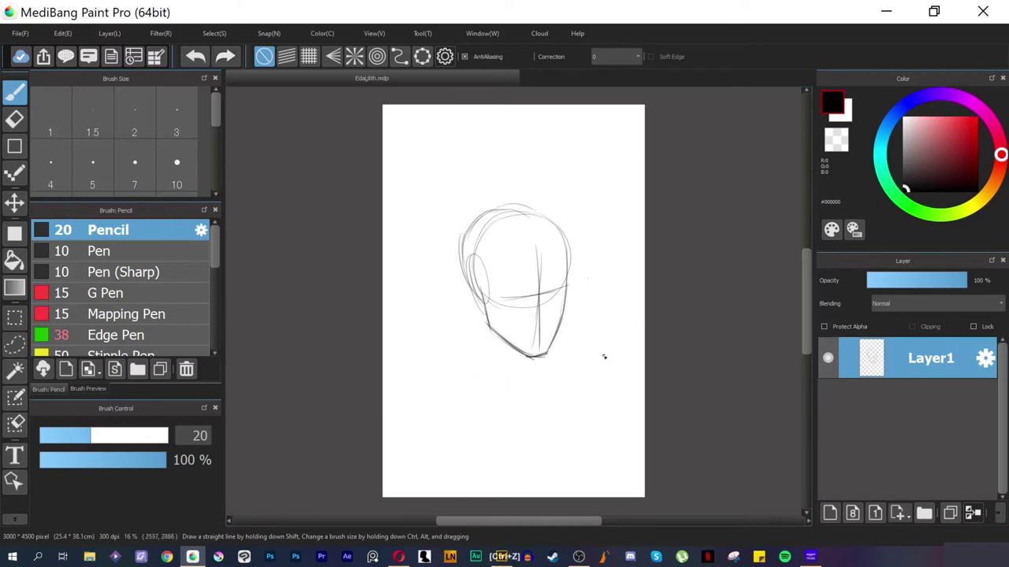
key("ctrl+t")
left_click_drag(590, 333, 568, 307)
key("Return")
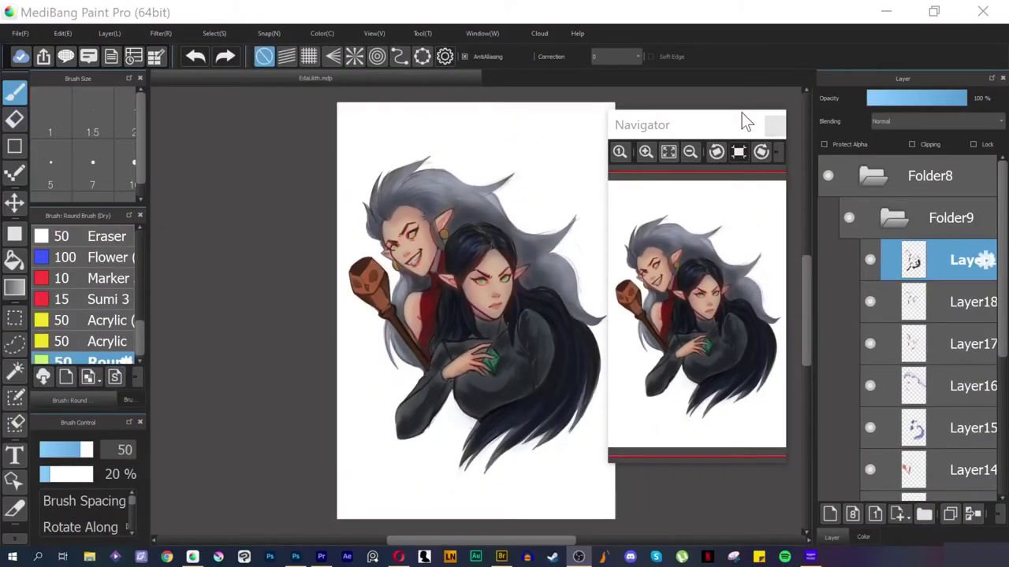
Step: Move the Navigator preview off the canvas and add a pencil stroke along the face's left side
mouse_move(744, 120)
left_mouse_down()
mouse_move(713, 146)
mouse_move(682, 150)
mouse_move(744, 144)
left_mouse_up()
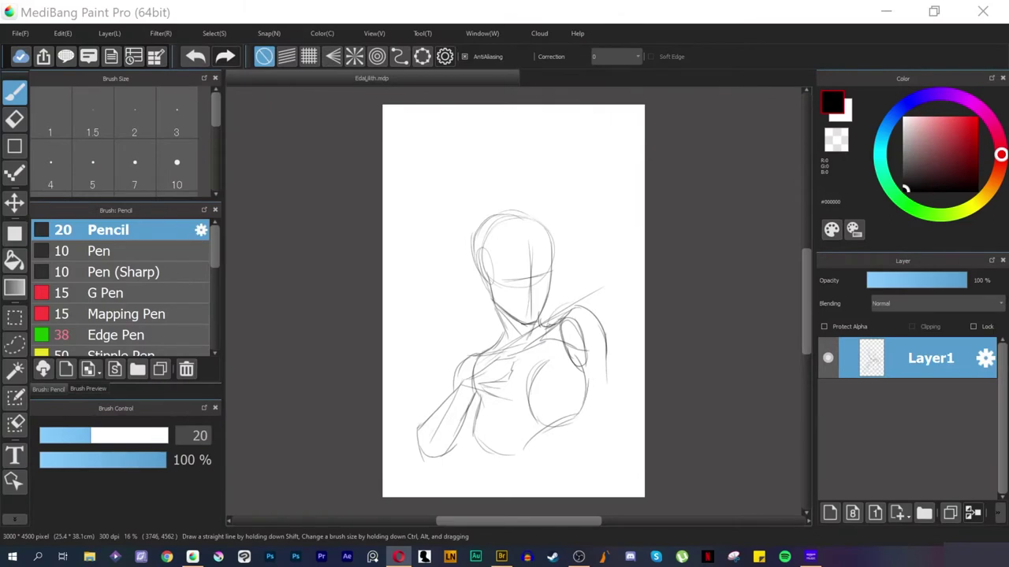
left_click_drag(477, 262, 470, 346)
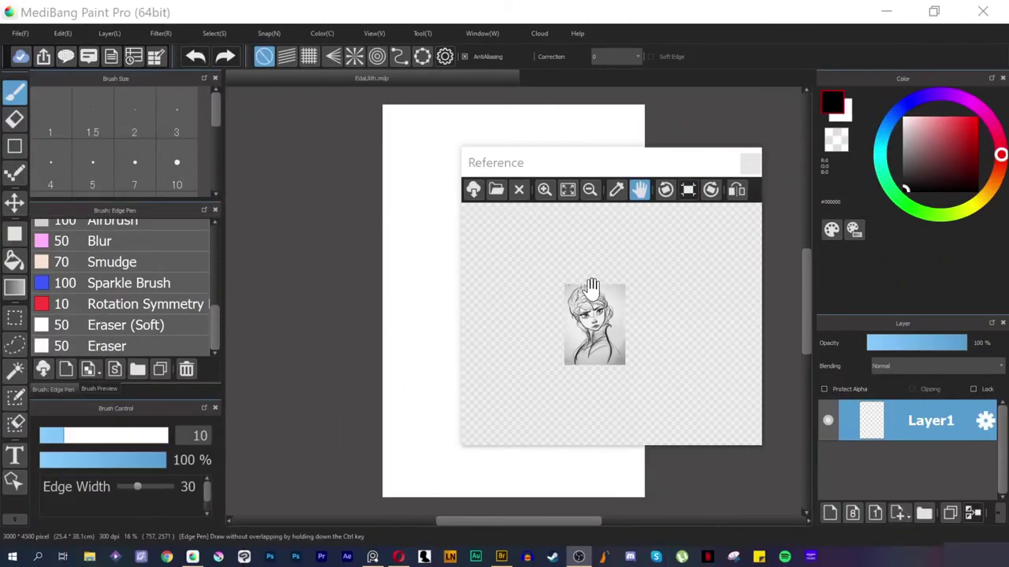
Step: Zoom in twice on the reference image and centre it in the Reference window
mouse_move(660, 305)
left_mouse_down()
mouse_move(545, 317)
mouse_move(622, 300)
left_mouse_up()
left_click(543, 190)
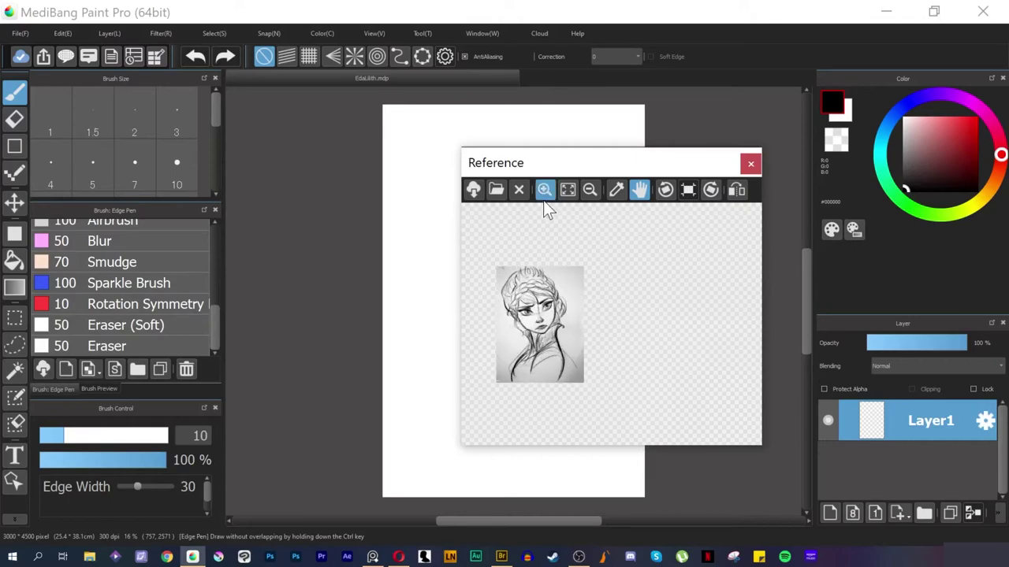
left_click(544, 190)
mouse_move(567, 270)
left_mouse_down()
mouse_move(681, 302)
mouse_move(660, 282)
left_mouse_up()
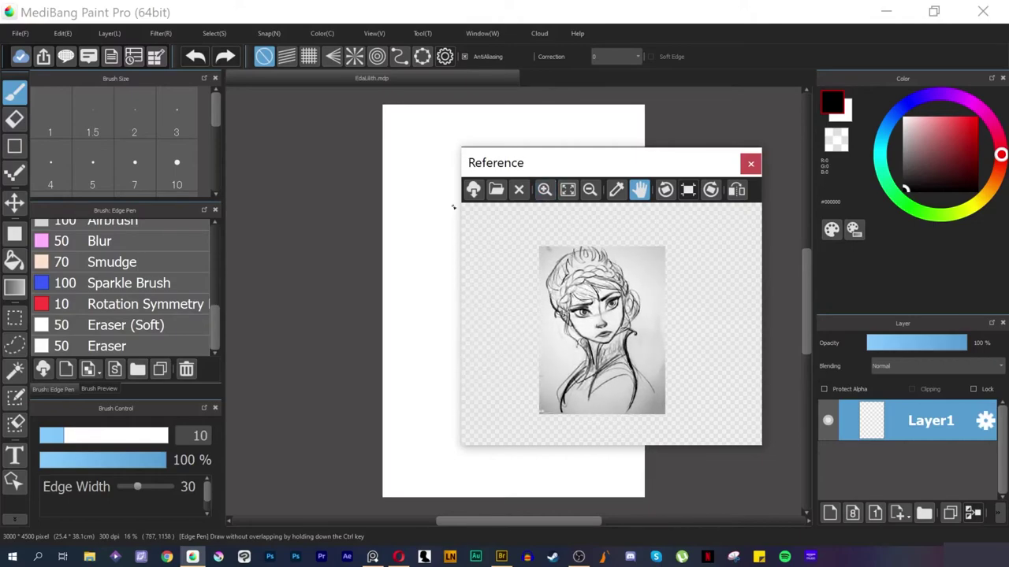
Step: Load JAF-5.jpg from Pictures > Disney Refs into the Reference window
left_click(497, 197)
left_click(426, 212)
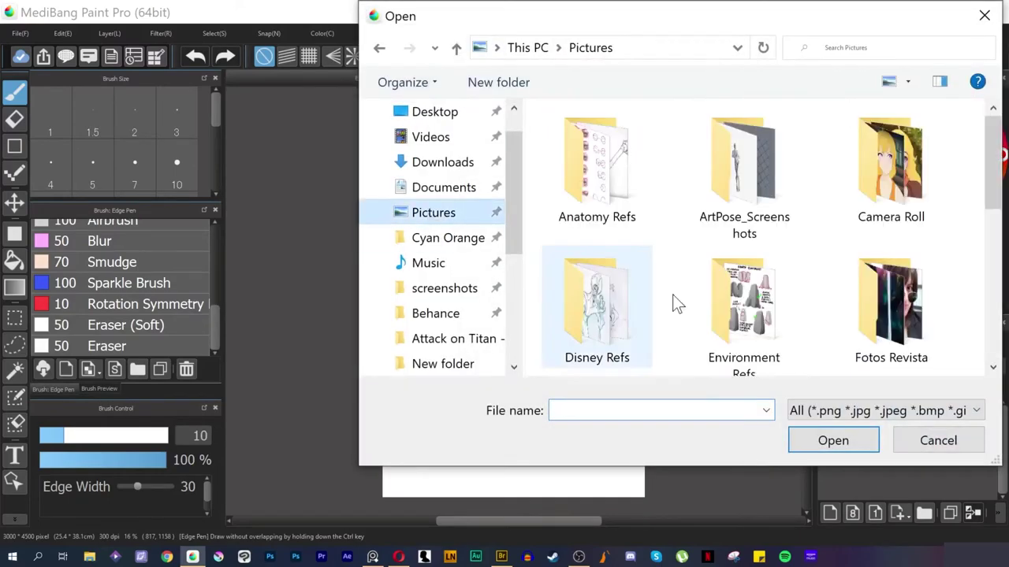
scroll(685, 305, "down", 2)
double_click(565, 180)
scroll(676, 272, "down", 2)
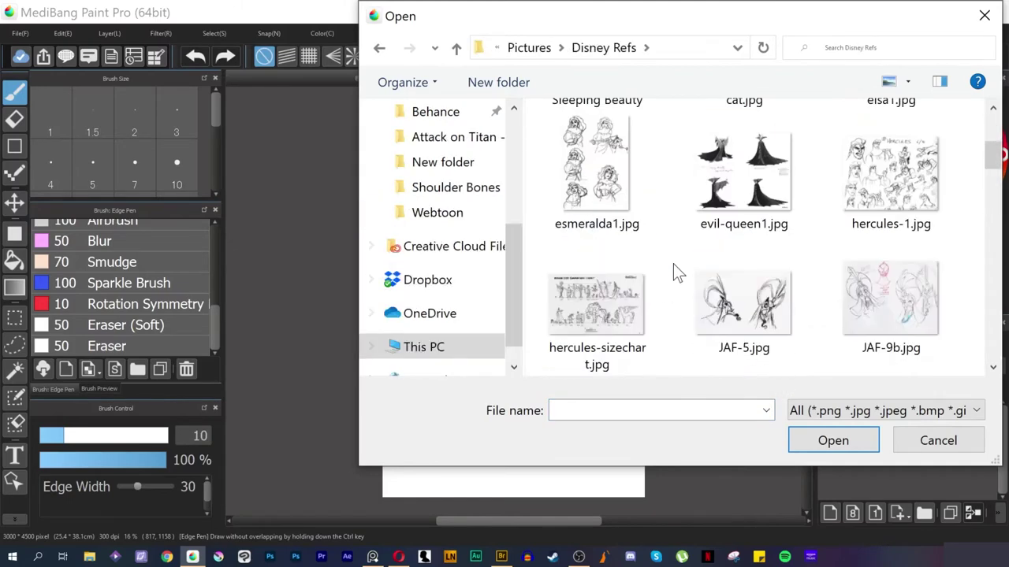
double_click(743, 303)
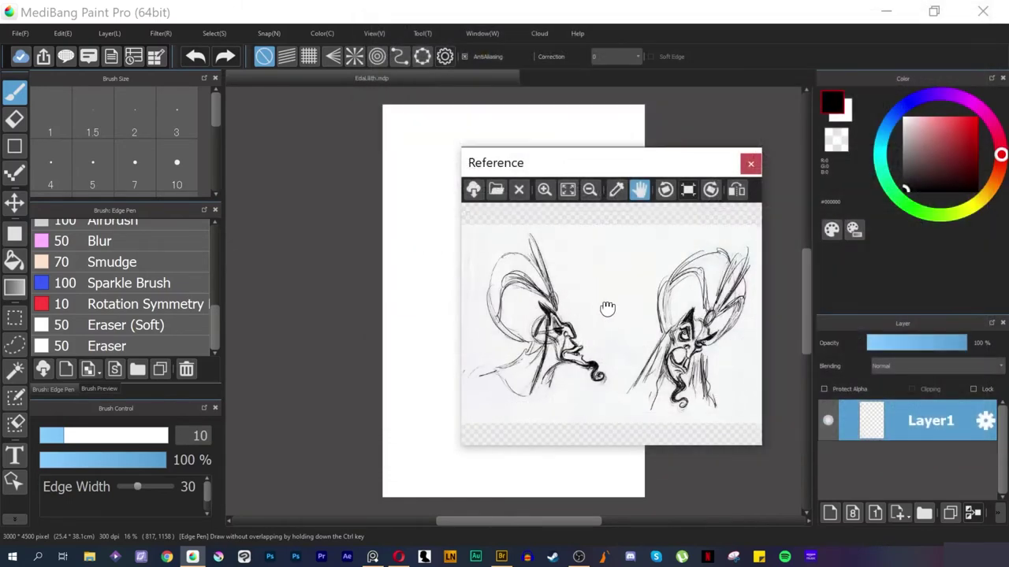
mouse_move(607, 307)
left_mouse_down()
mouse_move(522, 326)
mouse_move(594, 304)
mouse_move(588, 297)
mouse_move(595, 305)
left_mouse_up()
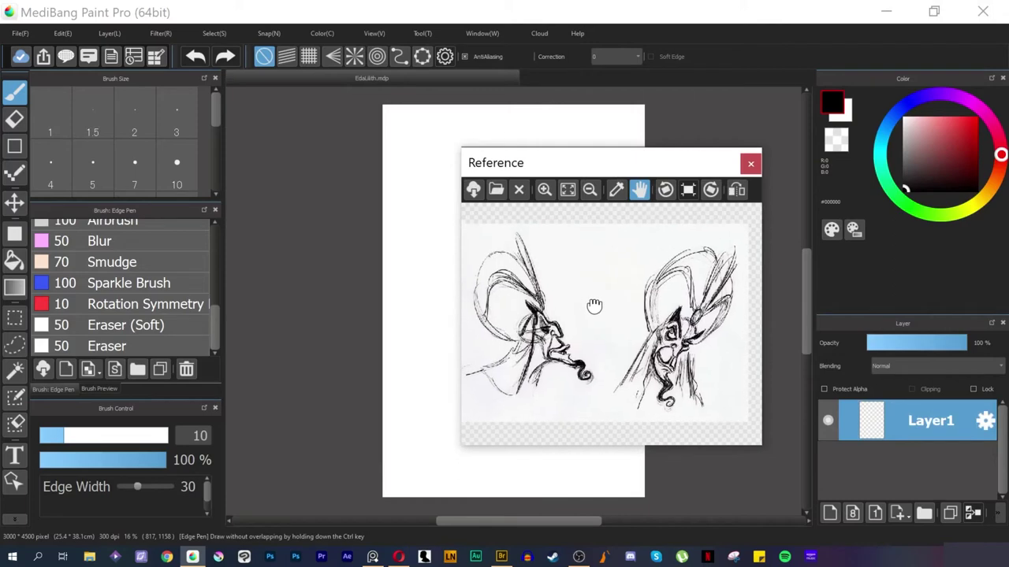
left_click(497, 192)
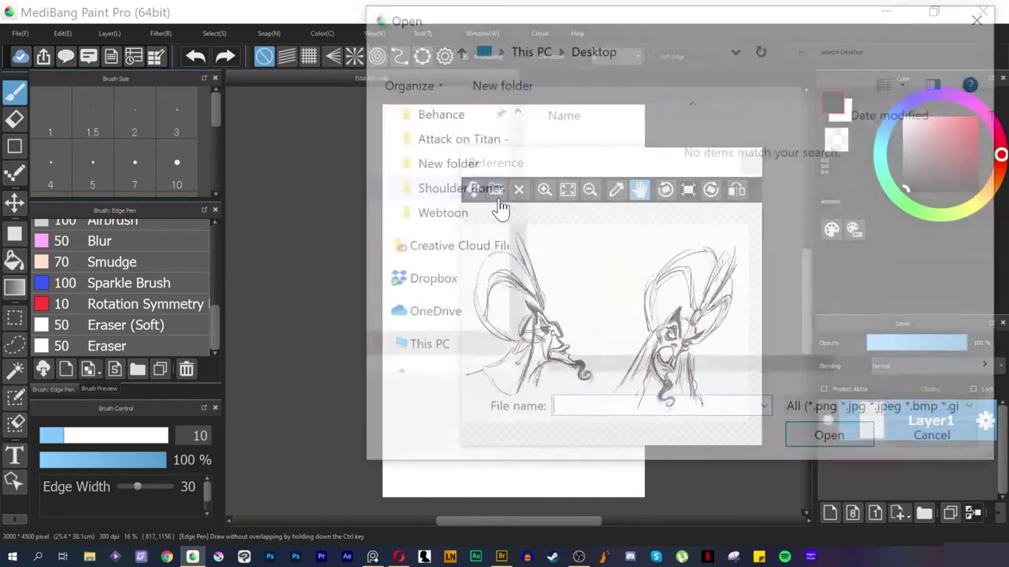
scroll(479, 203, "up", 4)
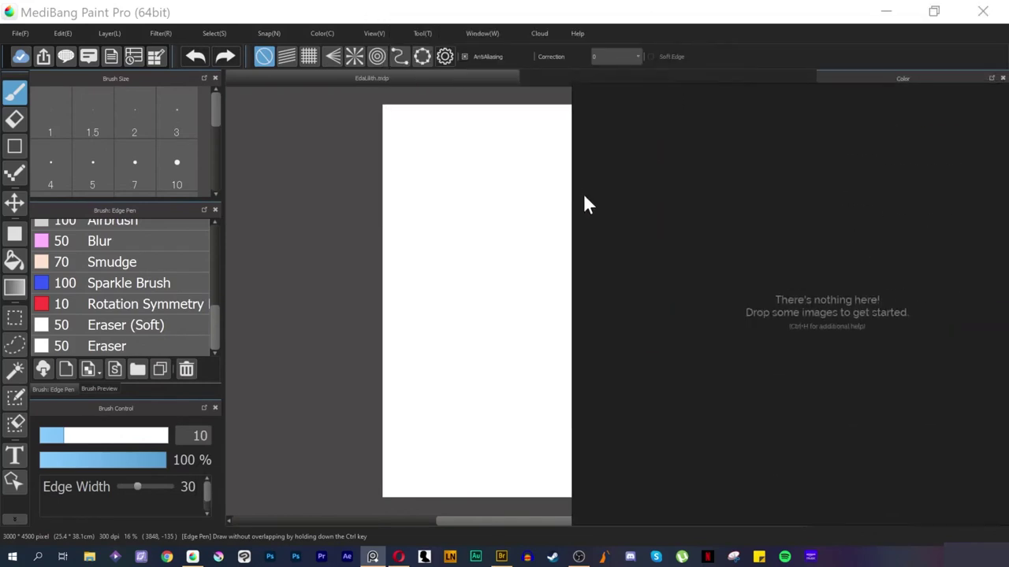
Step: Place the PureRef board over the canvas and load the recent Mikasa-Painting board
left_click_drag(583, 193, 325, 165)
right_click(478, 203)
mouse_move(520, 360)
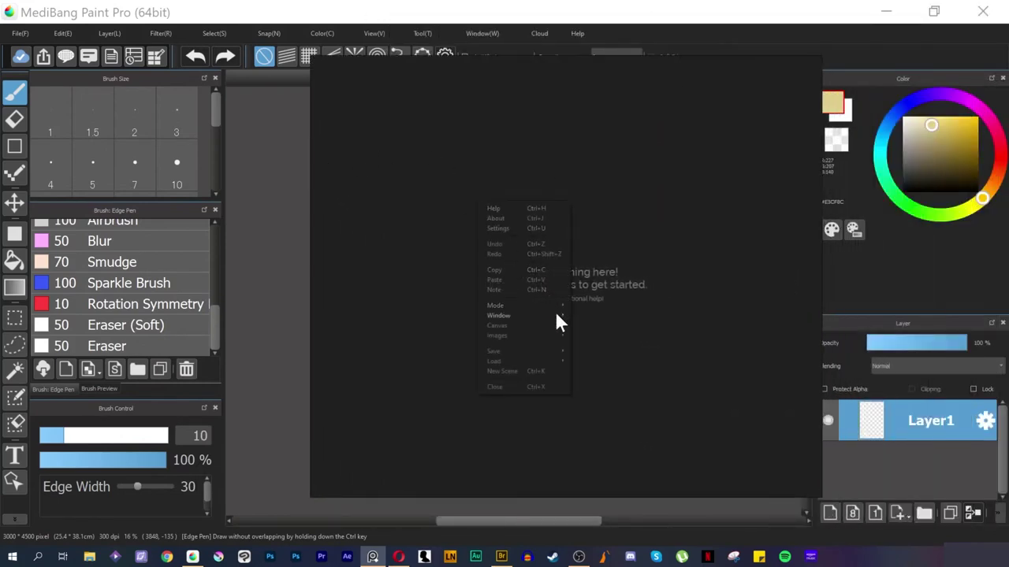
mouse_move(595, 371)
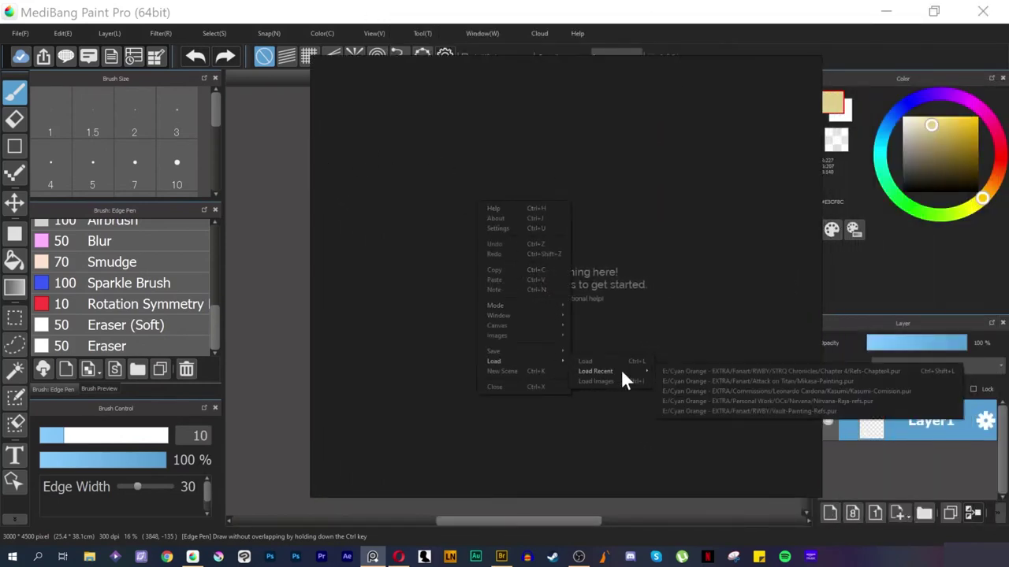
left_click(710, 381)
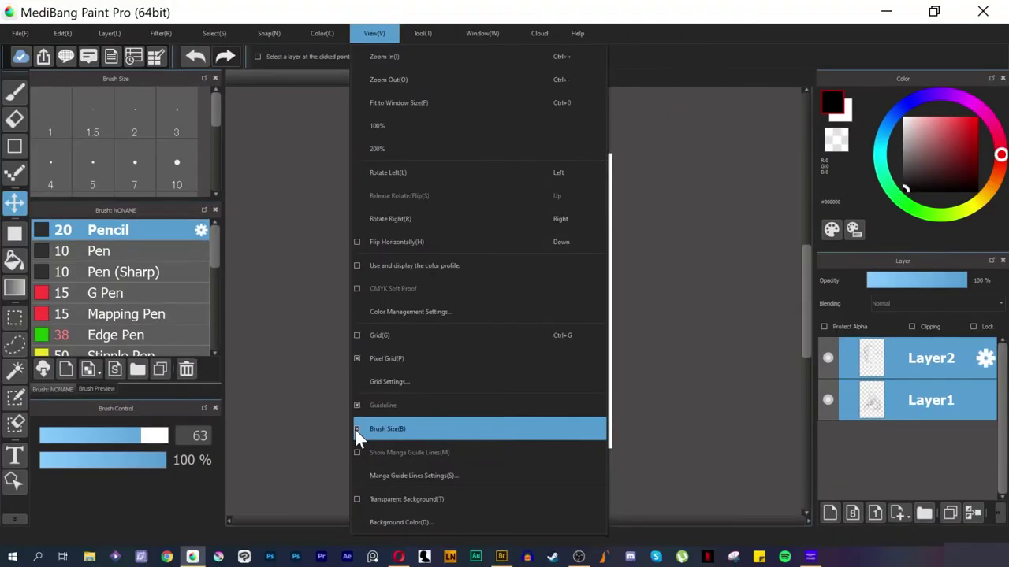
Step: Browse the View menu and review the drag-to-zoom options in Environment Settings
left_click(354, 428)
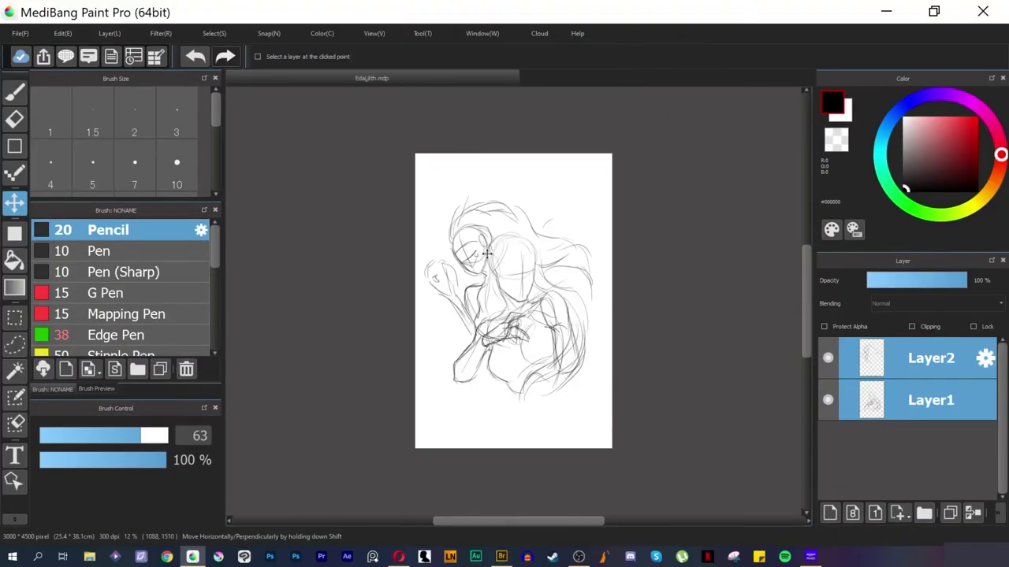
key("b")
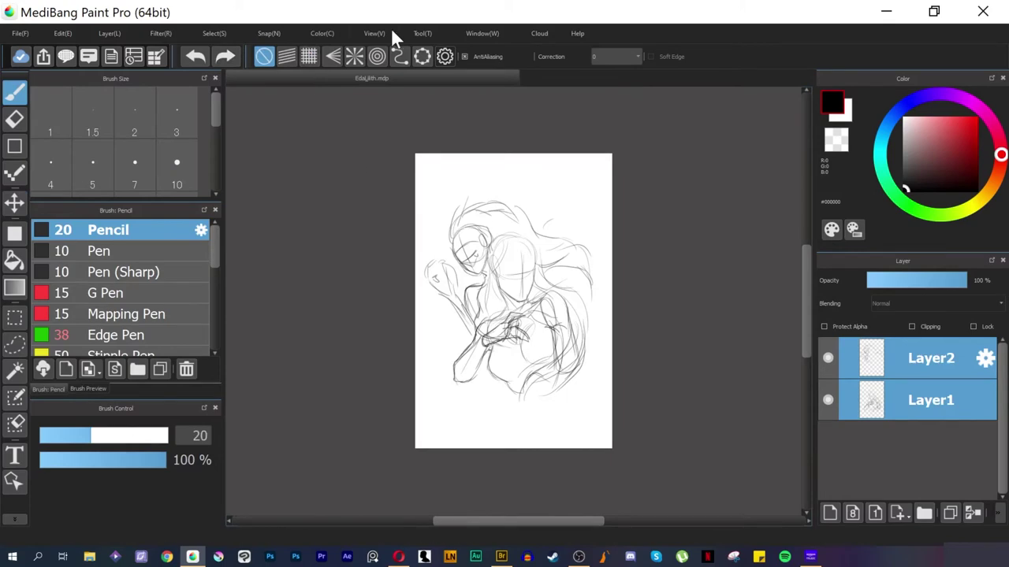
left_click(375, 33)
left_click(353, 428)
left_click(377, 33)
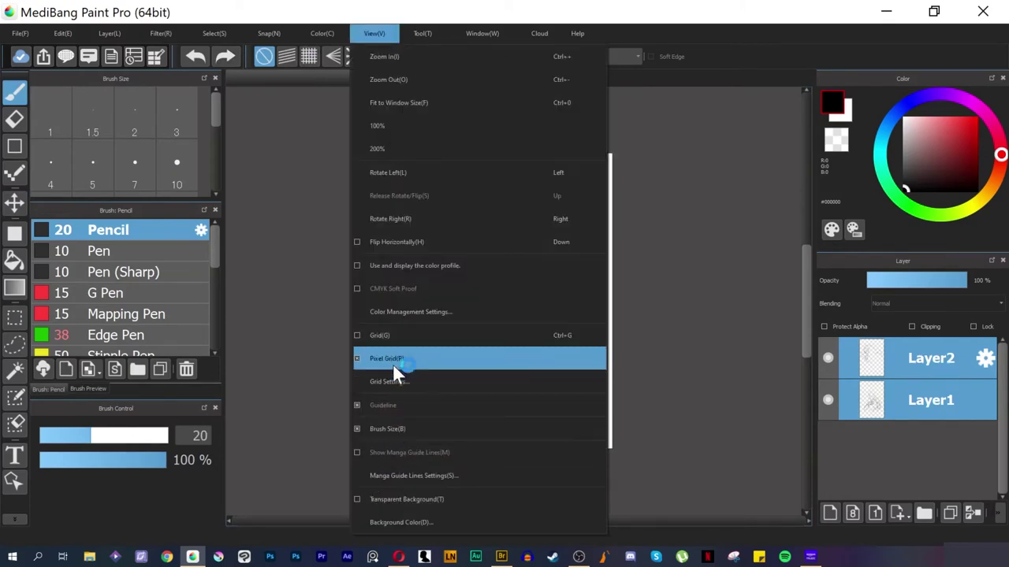
left_click(48, 446)
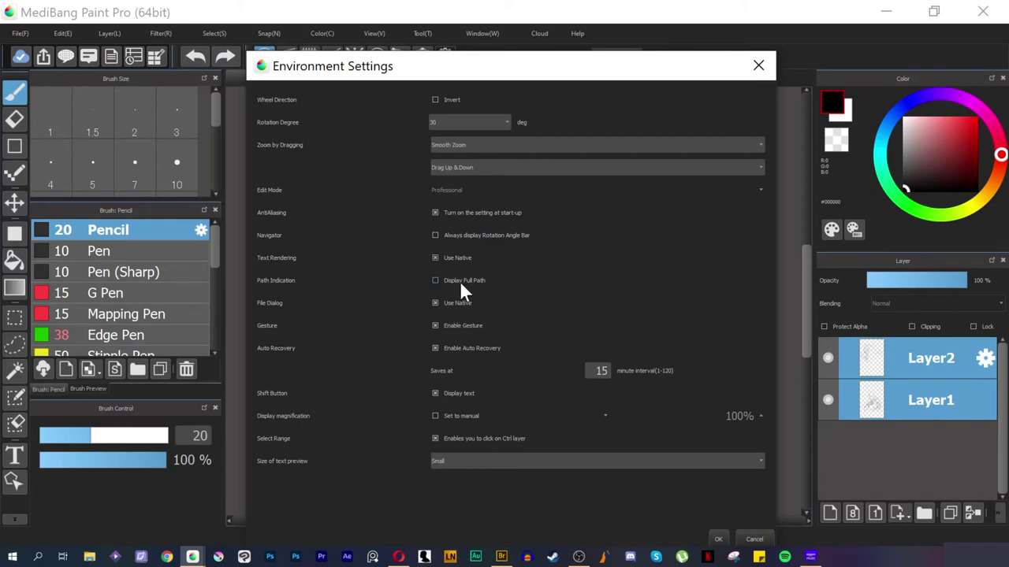
left_click(495, 167)
key("Return")
Step: Look through the File menu, then hide the status bar via Window > Status Bar
left_click(20, 33)
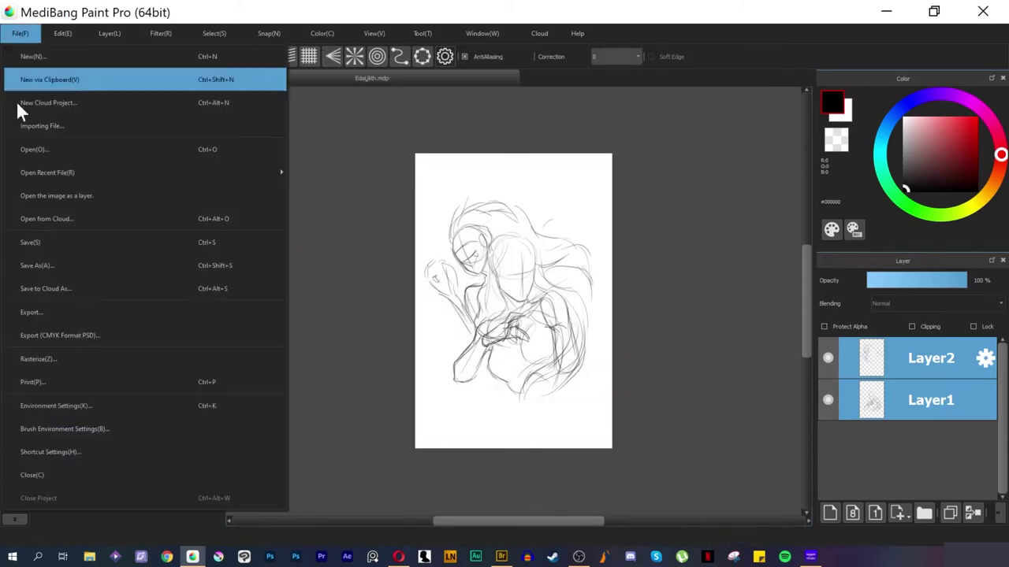
left_click(89, 24)
left_click(374, 33)
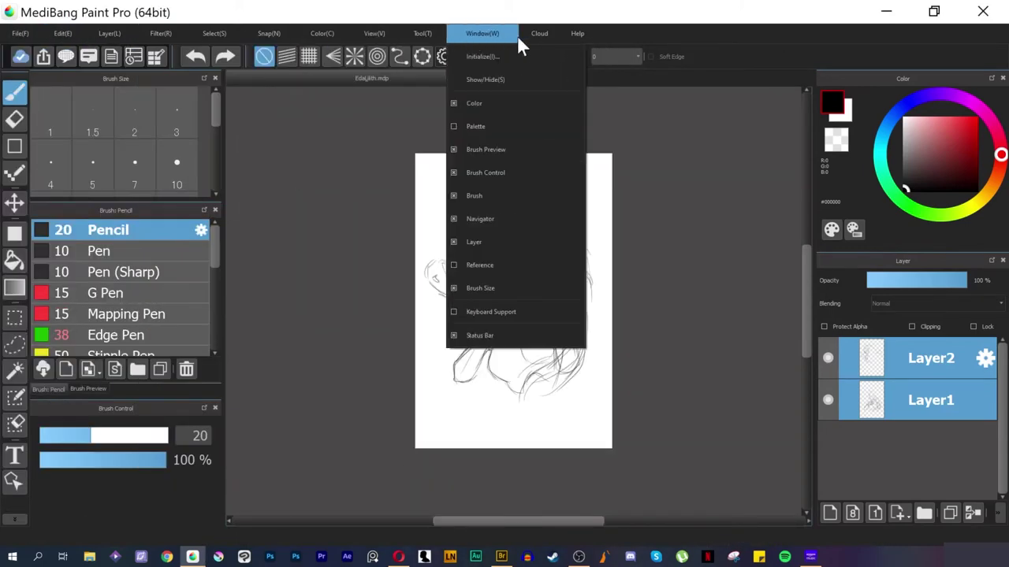
left_click(480, 335)
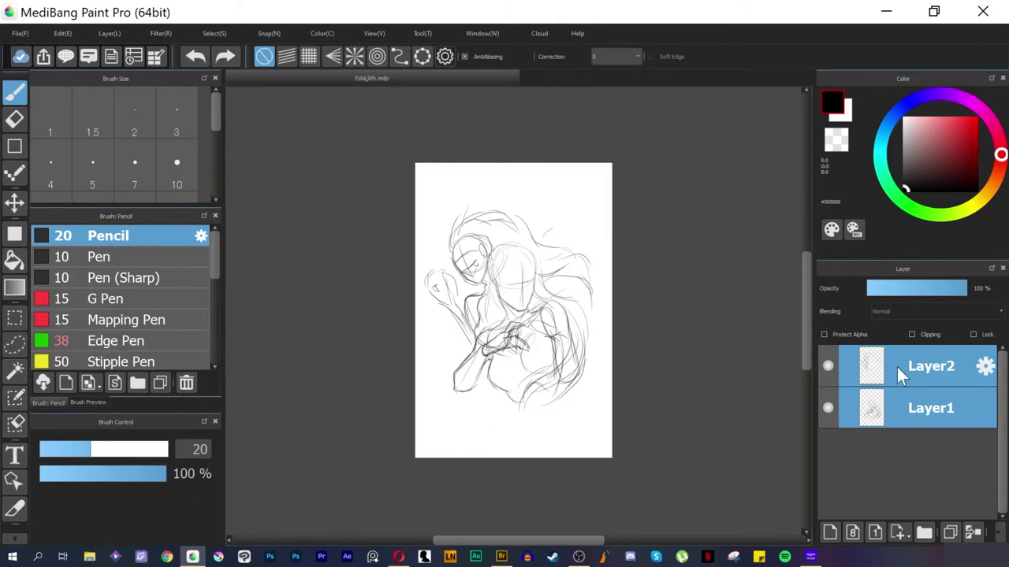
Step: Lower Layer2 opacity to 43%, add two layer folders, and pick grey #c3c3c3
left_click_drag(952, 290, 908, 295)
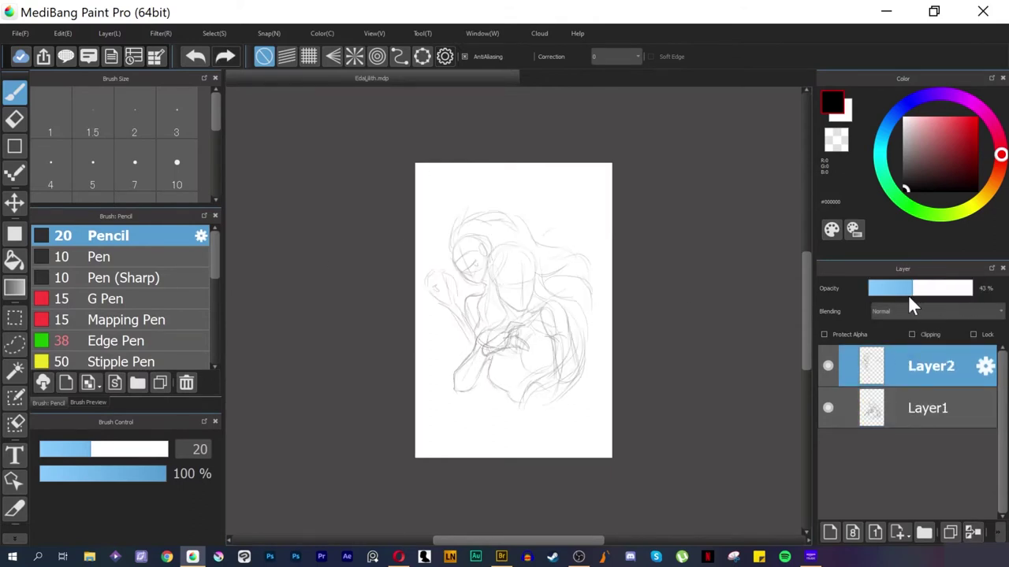
left_click(927, 408)
left_click(923, 532)
left_click(923, 532)
left_click(923, 446)
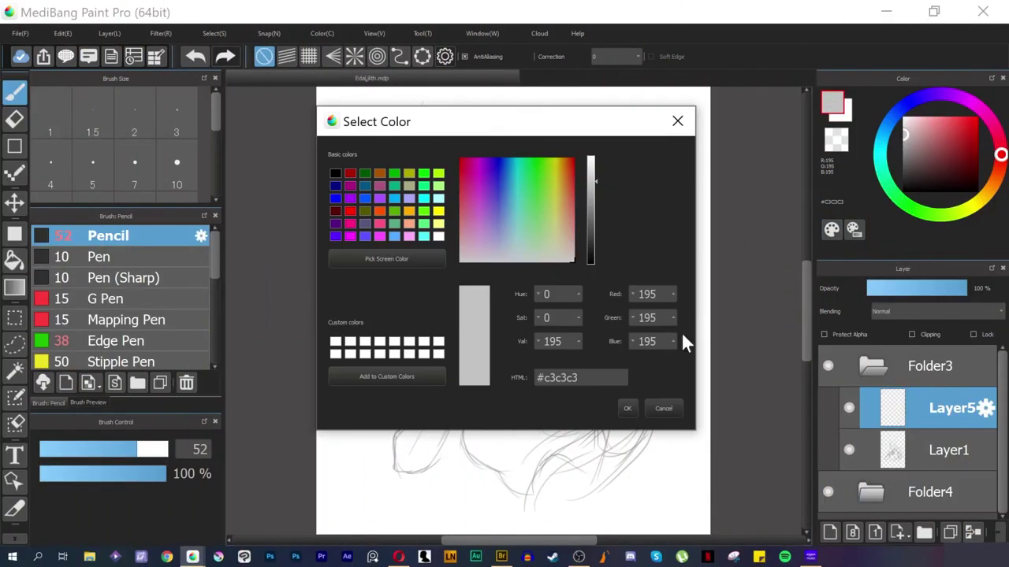
left_click(849, 233)
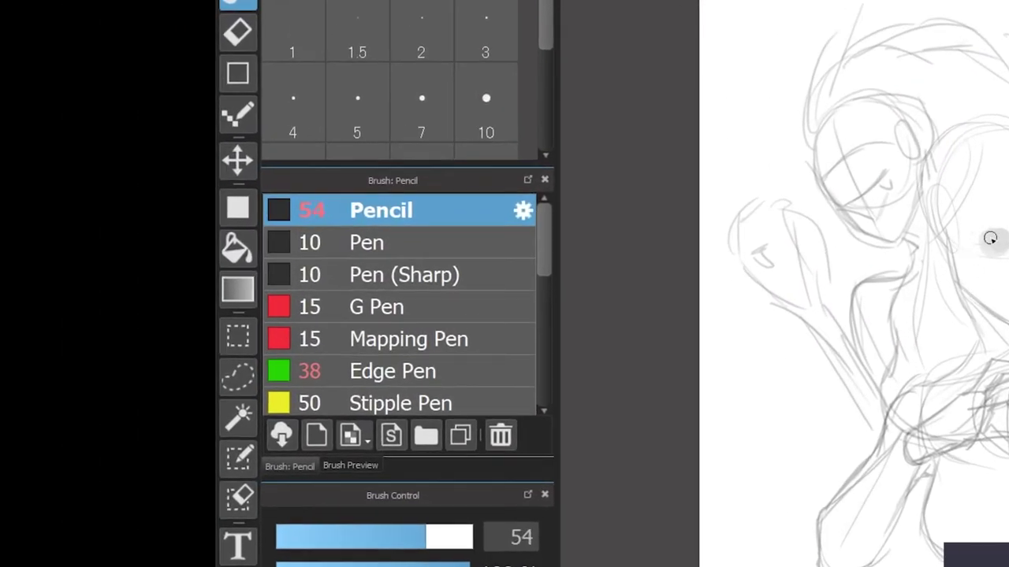
Step: Enlarge the Pencil and Sumi brushes (Sumi to 93), test three Sumi strokes, then undo them
key("bracketright")
key("bracketright")
key("bracketright")
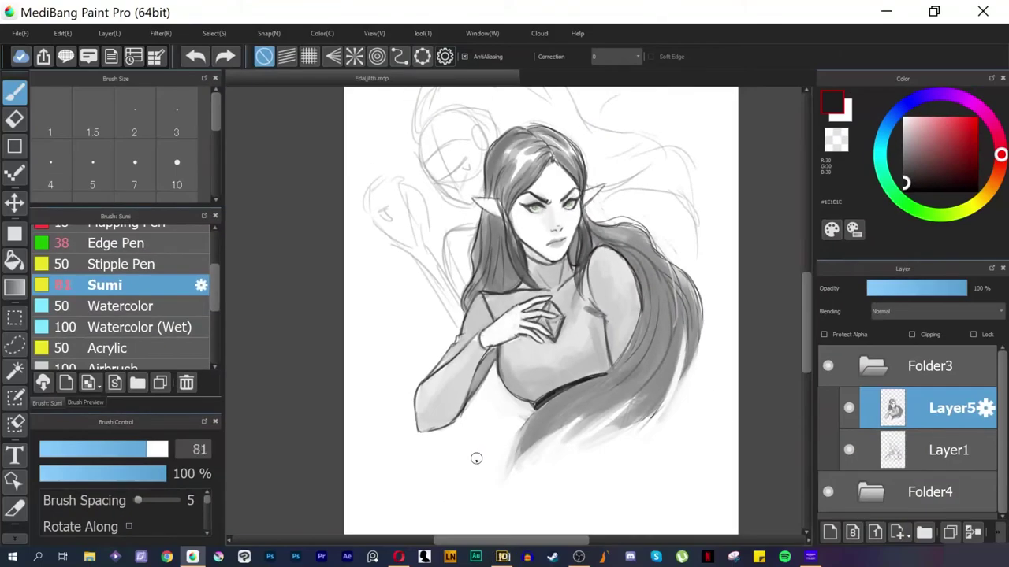
key("bracketright")
key("bracketright")
key("bracketright")
left_click_drag(408, 494, 507, 418)
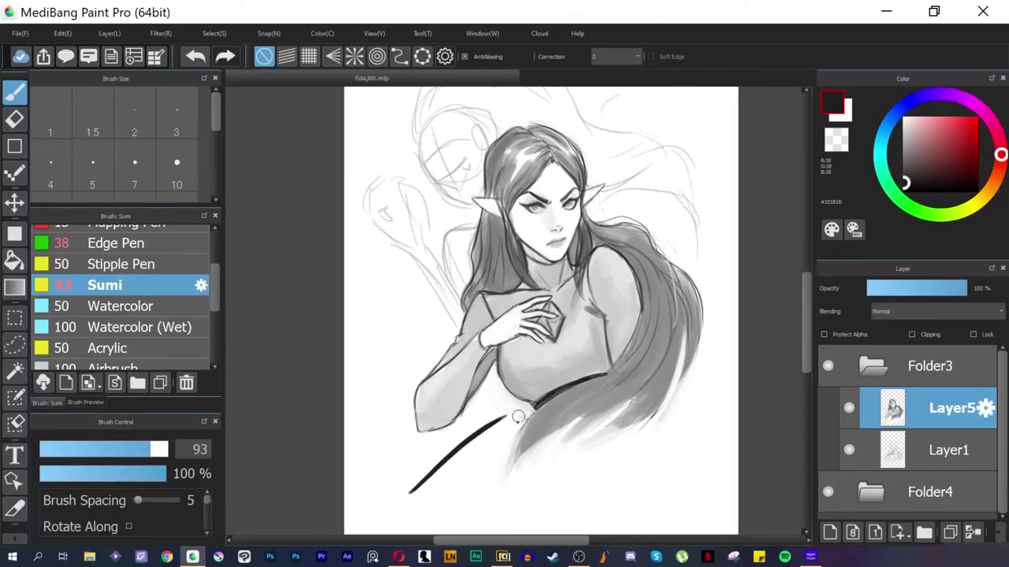
left_click_drag(430, 507, 531, 421)
left_click_drag(469, 506, 544, 481)
key("ctrl+z")
key("ctrl+z")
key("ctrl+z")
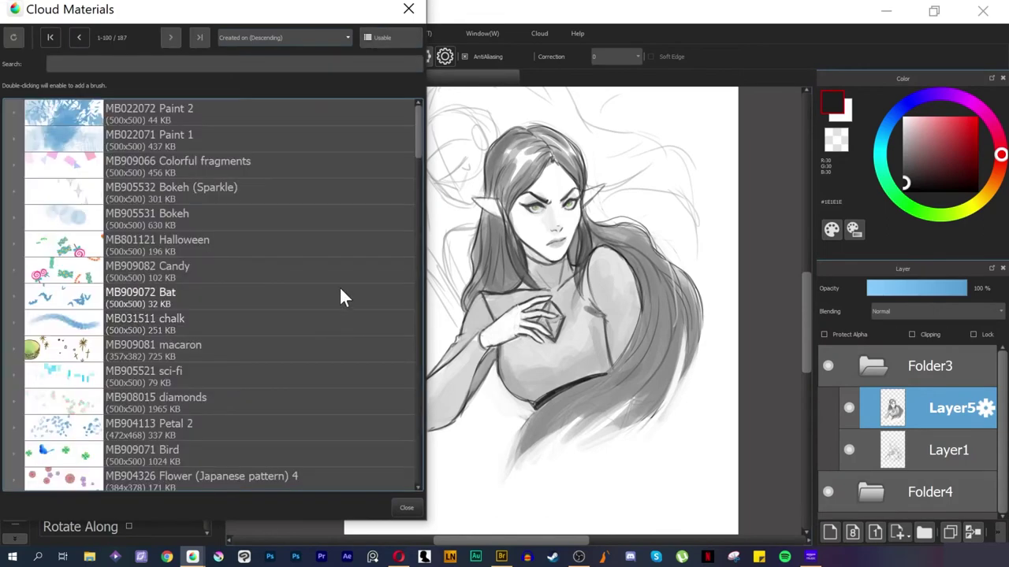
Step: Choose Marker 3, download Sumi 3, Acrylic (Wet) and Acrylic cloud brushes, then close Cloud Materials
mouse_move(414, 147)
left_mouse_down()
mouse_move(394, 316)
mouse_move(398, 297)
left_mouse_up()
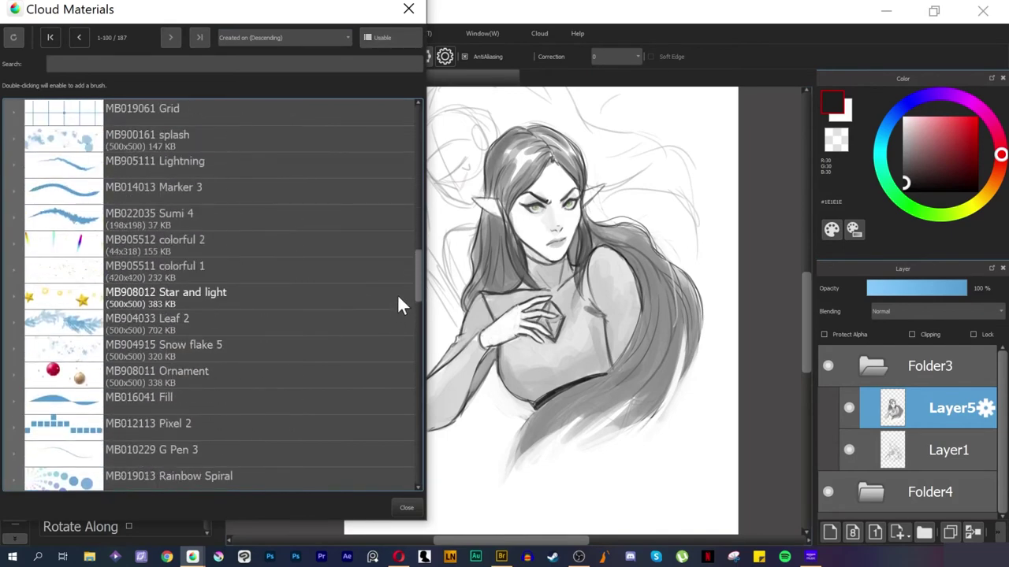
left_click(240, 196)
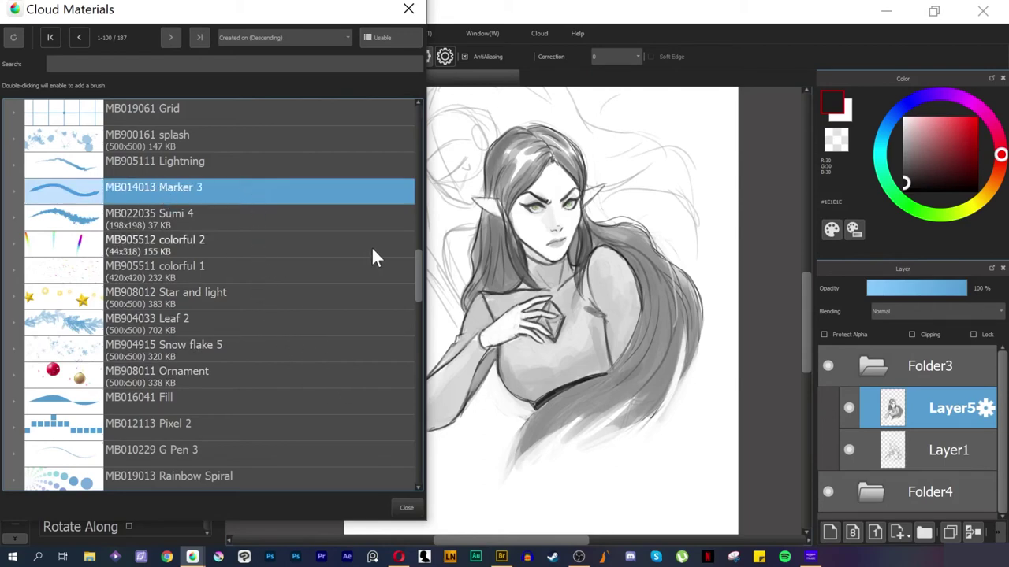
left_click_drag(416, 270, 413, 312)
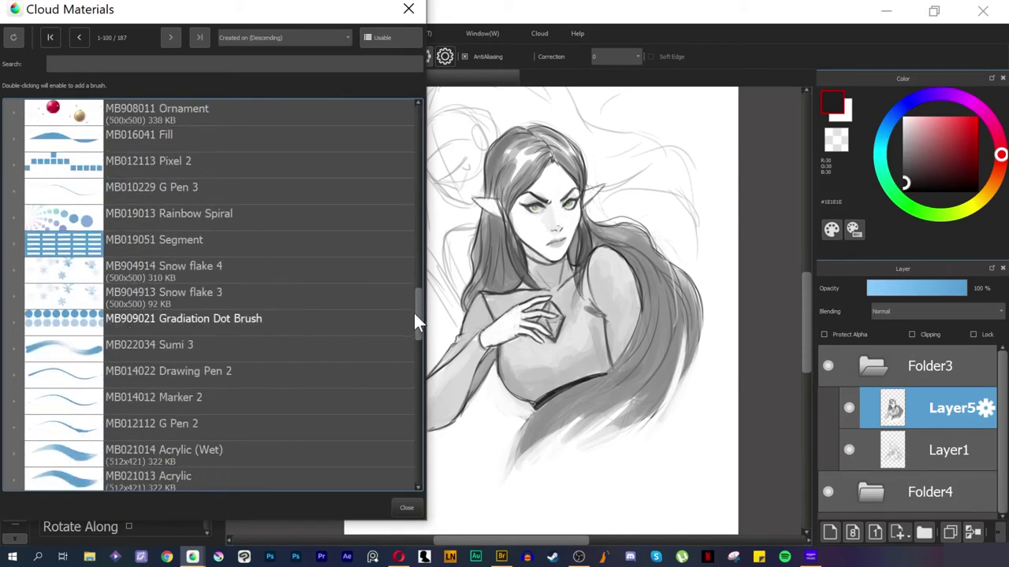
double_click(286, 355)
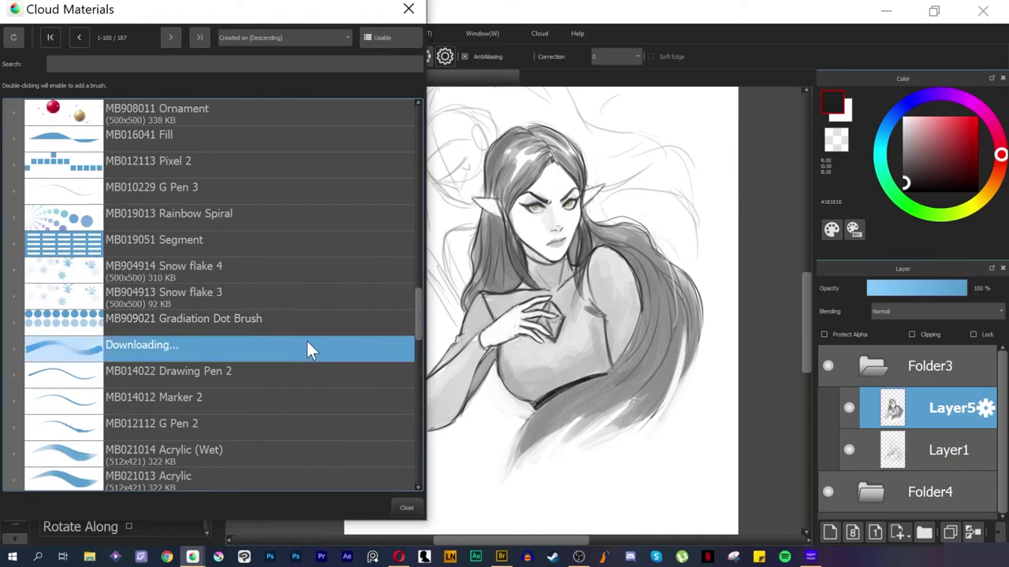
double_click(277, 449)
double_click(288, 477)
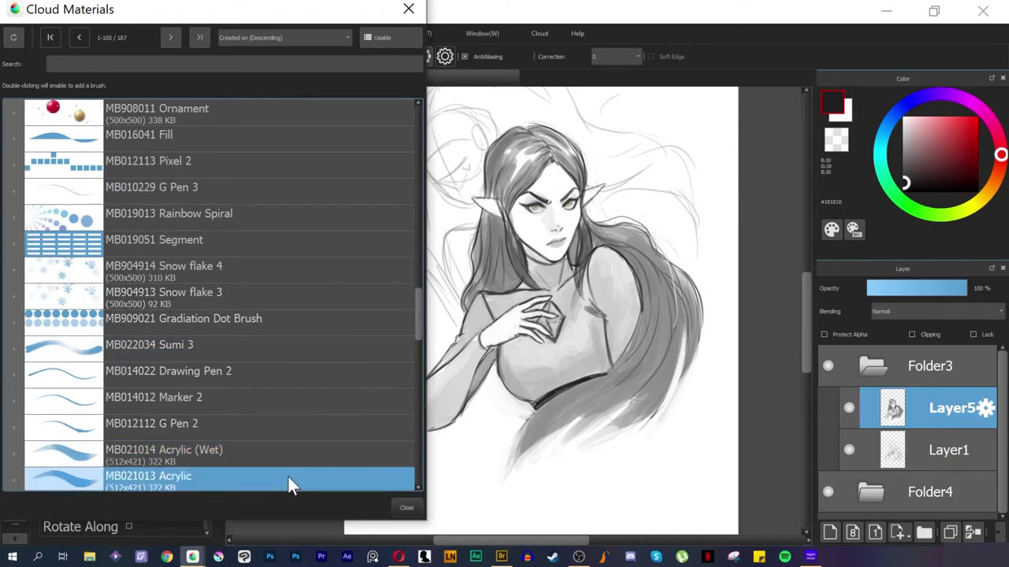
left_click_drag(417, 331, 408, 478)
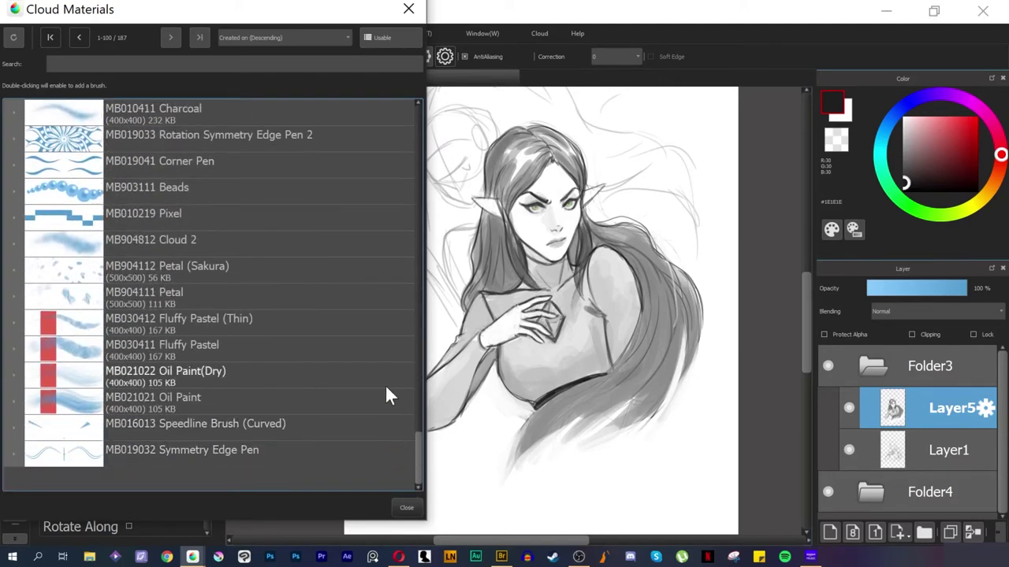
left_click(409, 11)
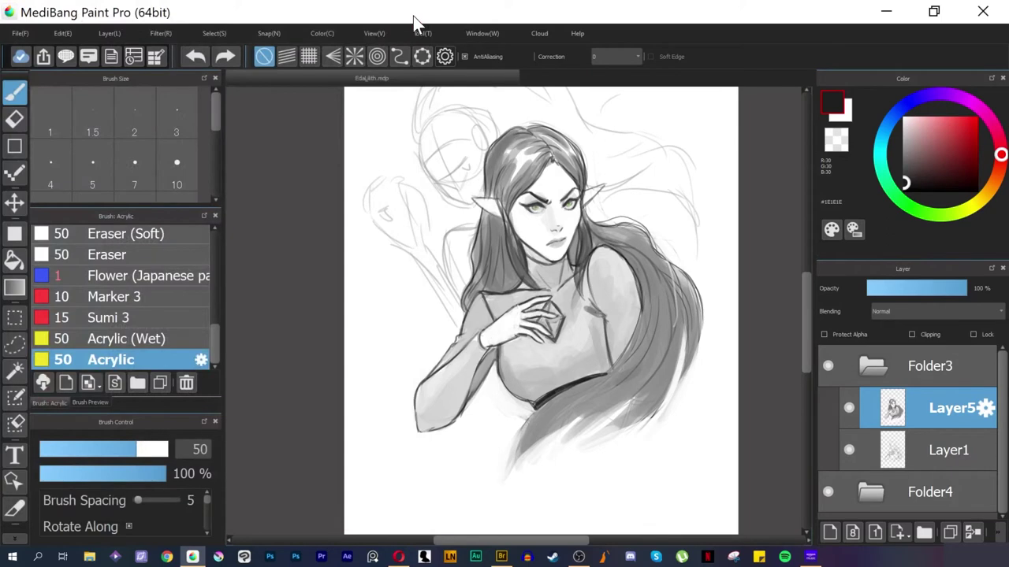
Step: Darken the hair edge with a near-black stroke and shift the sketched head up-left
left_click(200, 339)
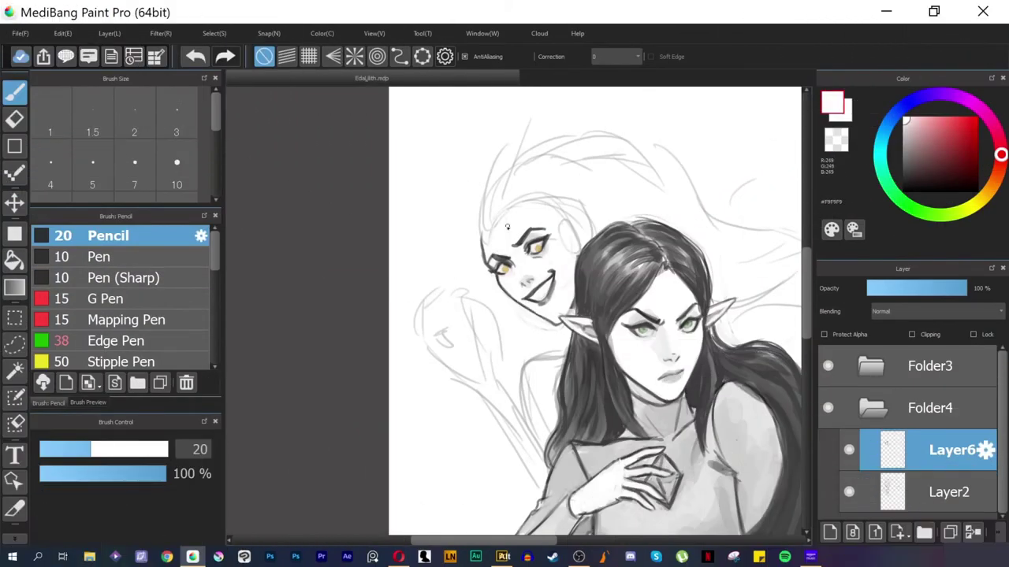
left_click(551, 315, "alt")
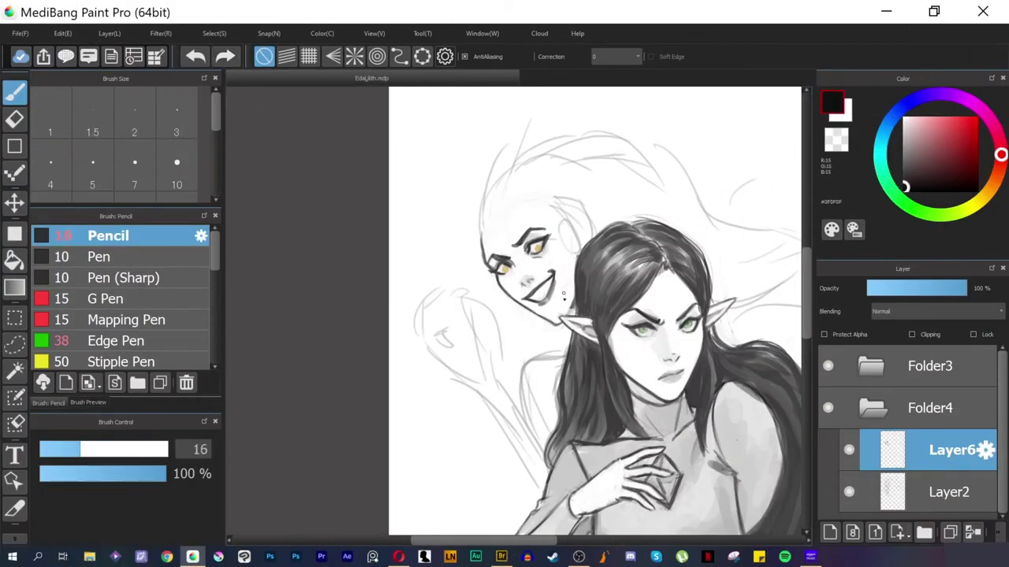
left_click_drag(564, 294, 566, 331)
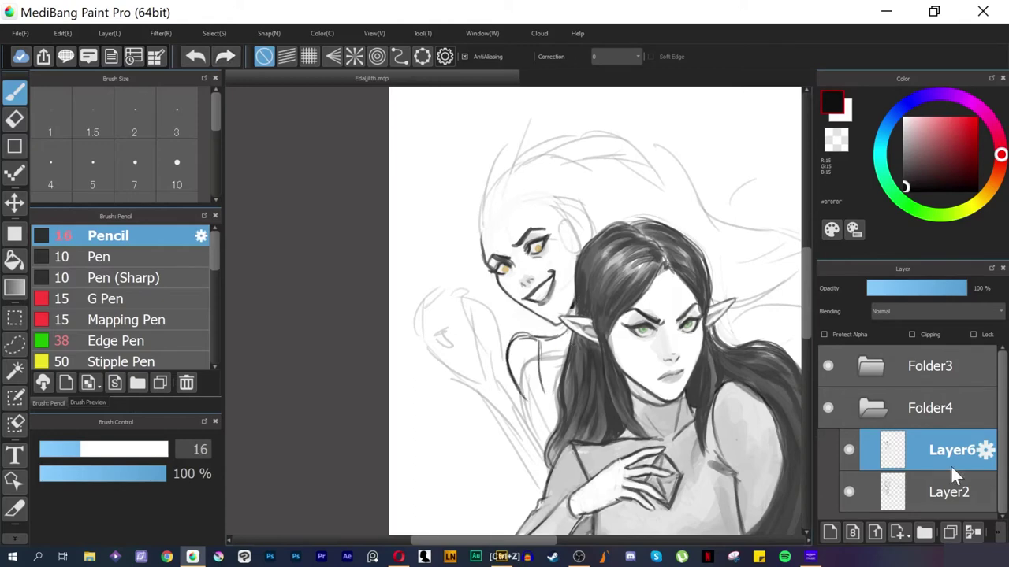
key("v")
left_click_drag(544, 281, 520, 282)
Step: With the Pencil in dark #181818, shade the hair, neck and background in grey
key("b")
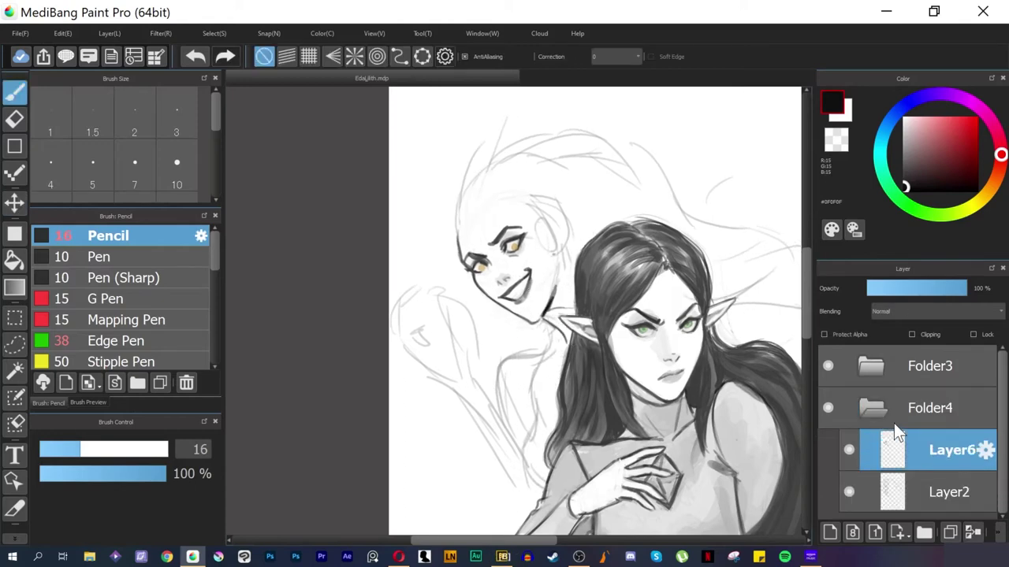
left_click(555, 310, "alt")
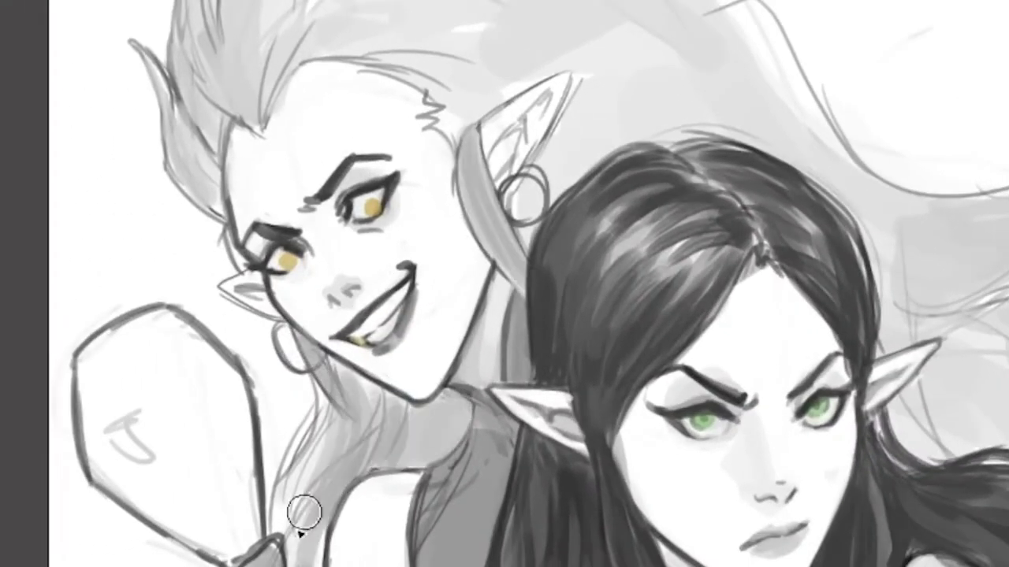
left_click_drag(305, 512, 315, 402)
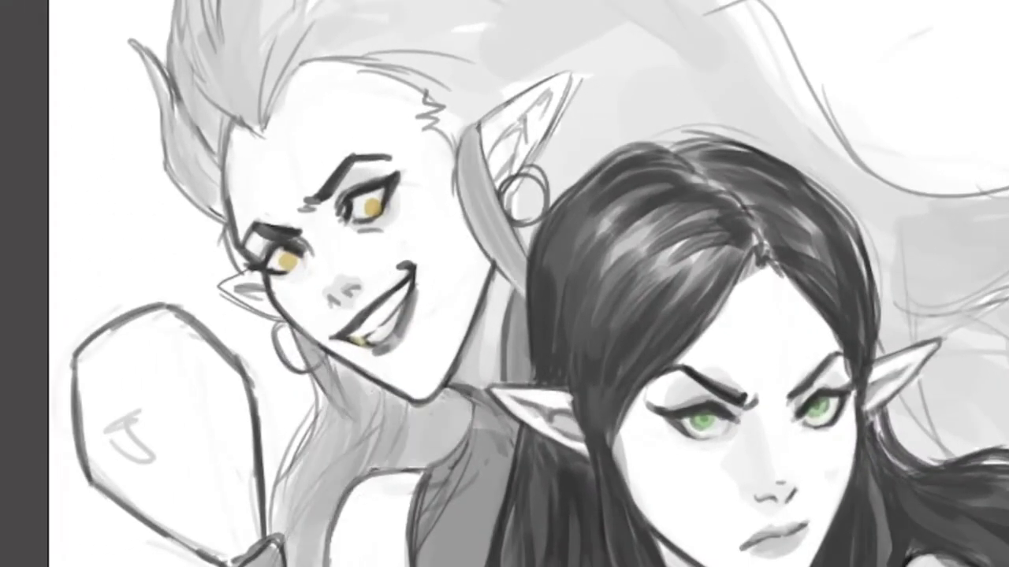
mouse_move(246, 60)
left_mouse_down()
mouse_move(576, 26)
mouse_move(743, 86)
mouse_move(787, 197)
left_mouse_up()
mouse_move(190, 150)
left_mouse_down()
mouse_move(228, 50)
mouse_move(304, 40)
mouse_move(874, 187)
left_mouse_up()
left_click_drag(741, 189, 630, 67)
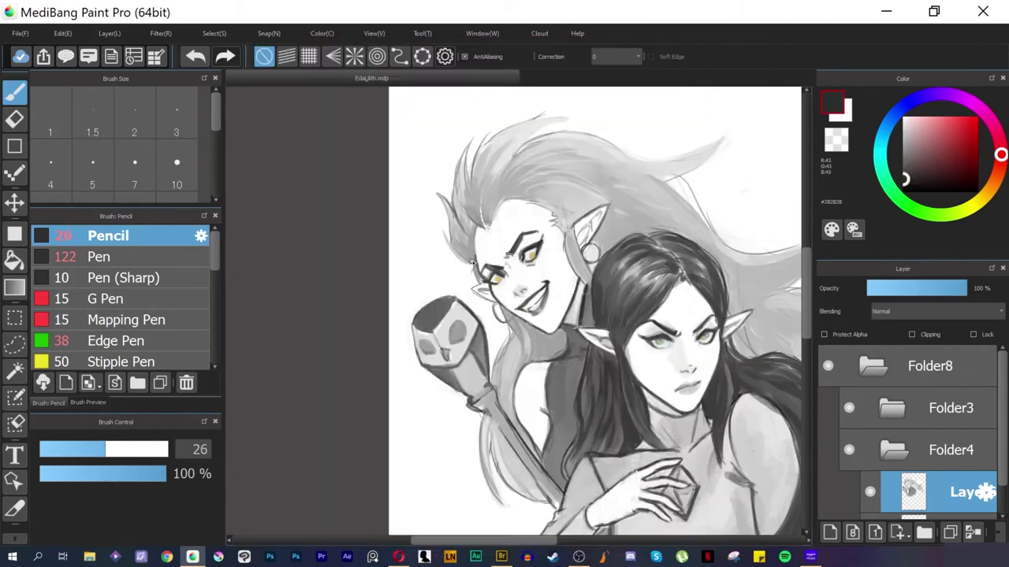
Step: Shade the staff shaft dark grey, add light grey highlights, and white on the staff head
left_click_drag(476, 410, 556, 508)
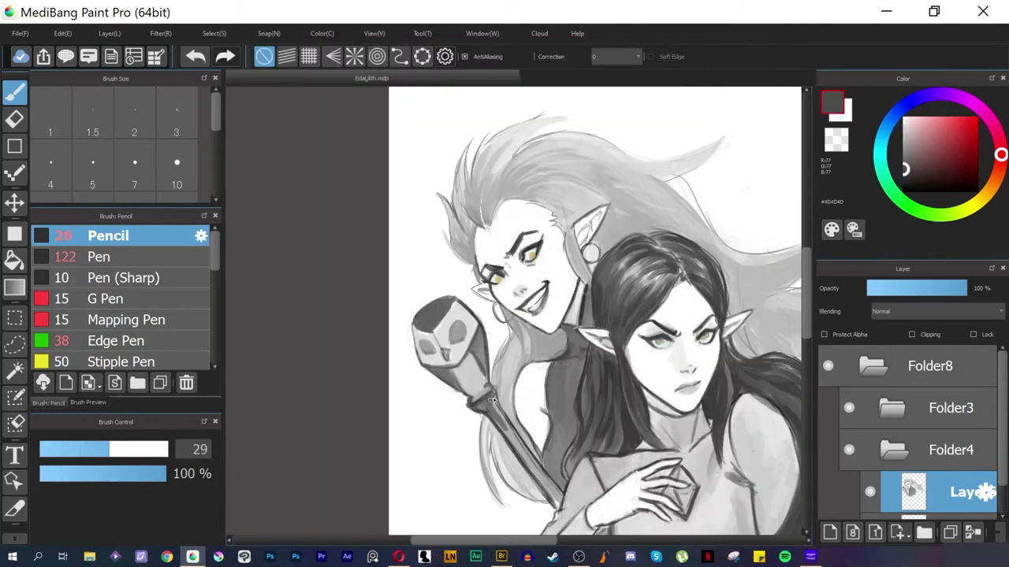
left_click_drag(480, 394, 556, 490)
left_click(557, 504, "alt")
left_click_drag(520, 461, 557, 494)
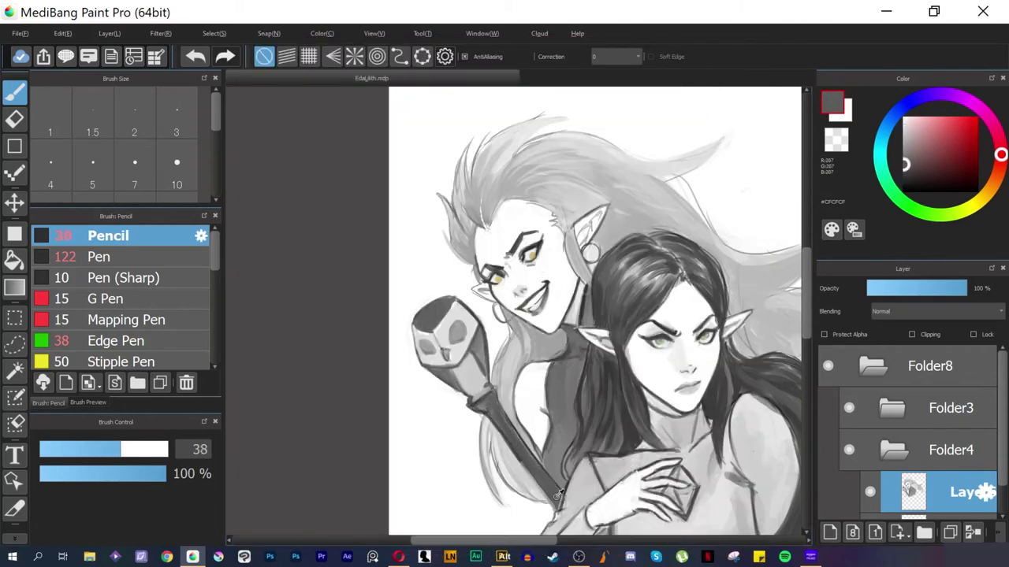
left_click(426, 362, "alt")
left_click_drag(461, 304, 485, 327)
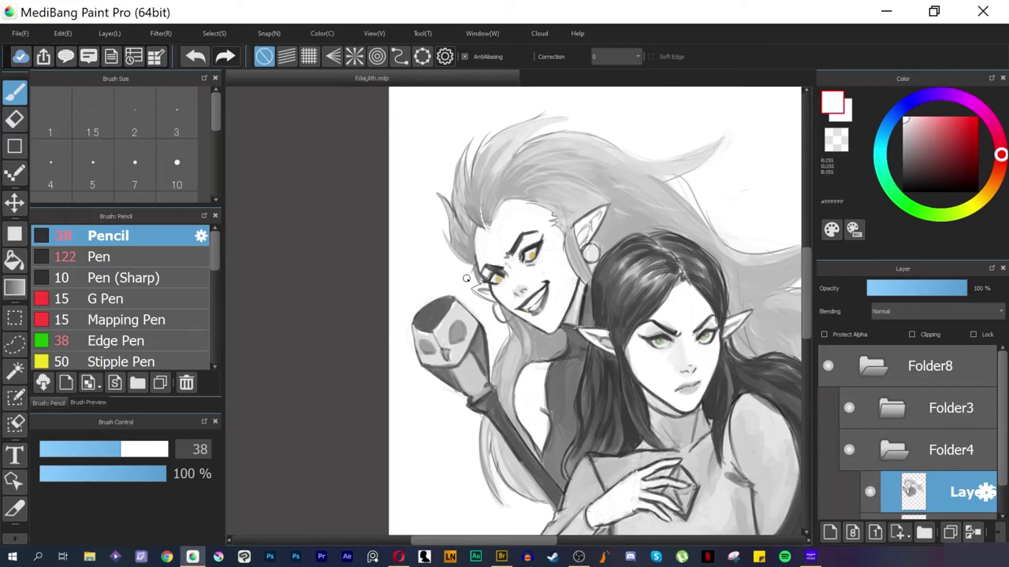
Step: Sample dark, mid and light greys from the drawing, then undo a stray zigzag stroke
key("ctrl+minus")
left_click(508, 372, "alt")
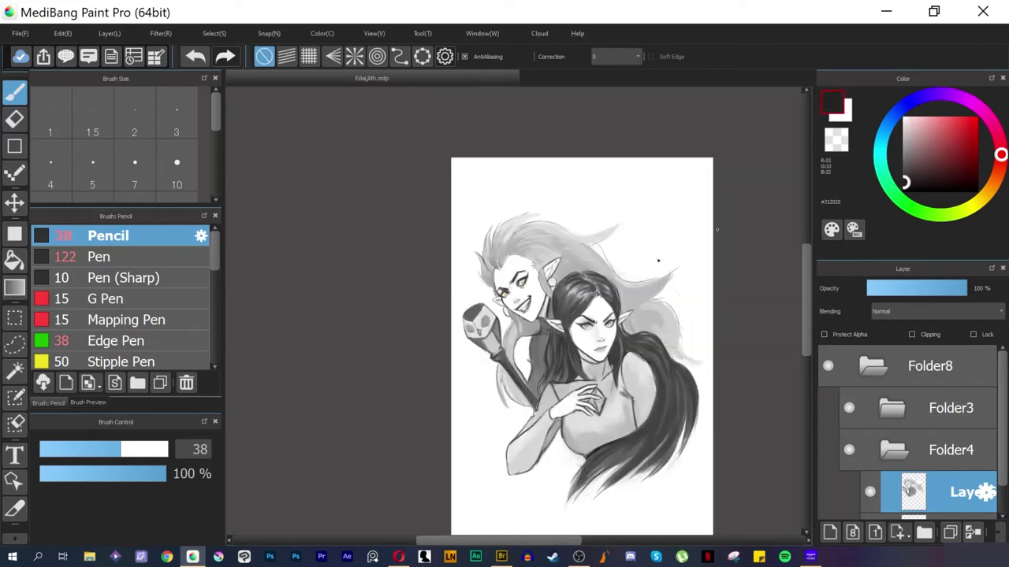
left_click(513, 381, "alt")
key("ctrl+plus")
left_click(615, 224, "alt")
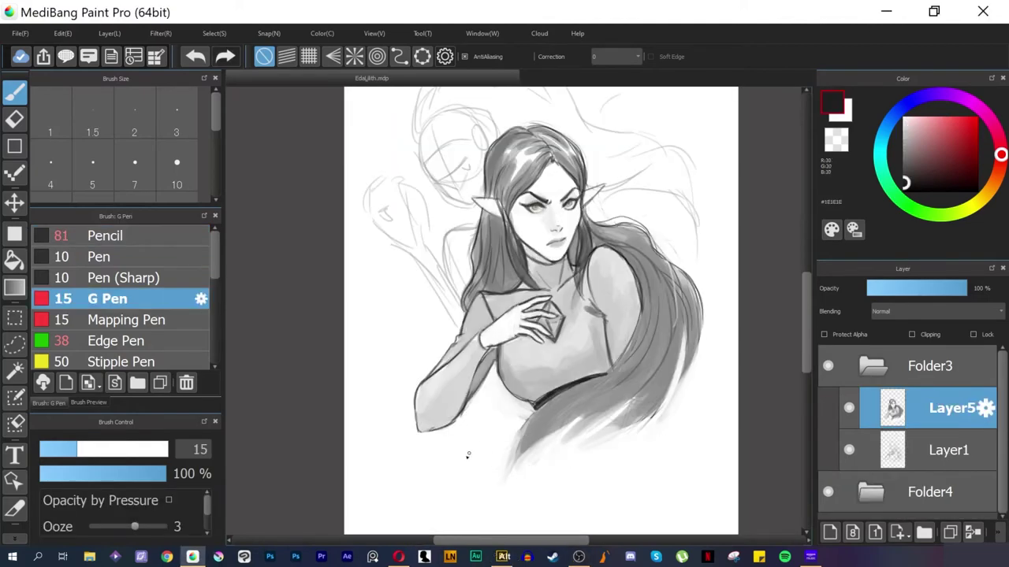
left_click_drag(479, 434, 470, 502)
key("ctrl+z")
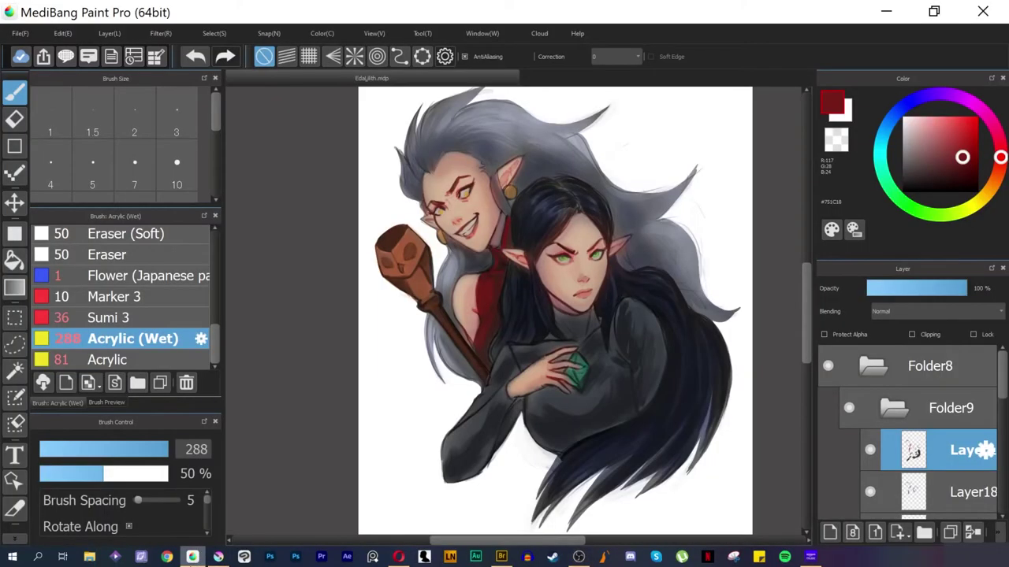
Step: Select Folder9, Folder3 and Folder4 together and drag their artwork down-right
left_click(900, 416)
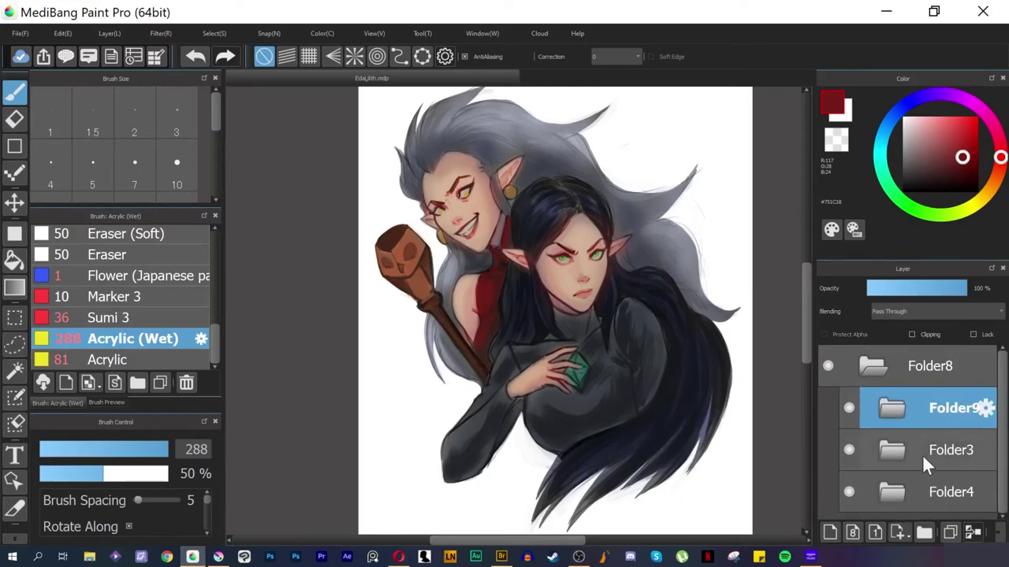
left_click(898, 453)
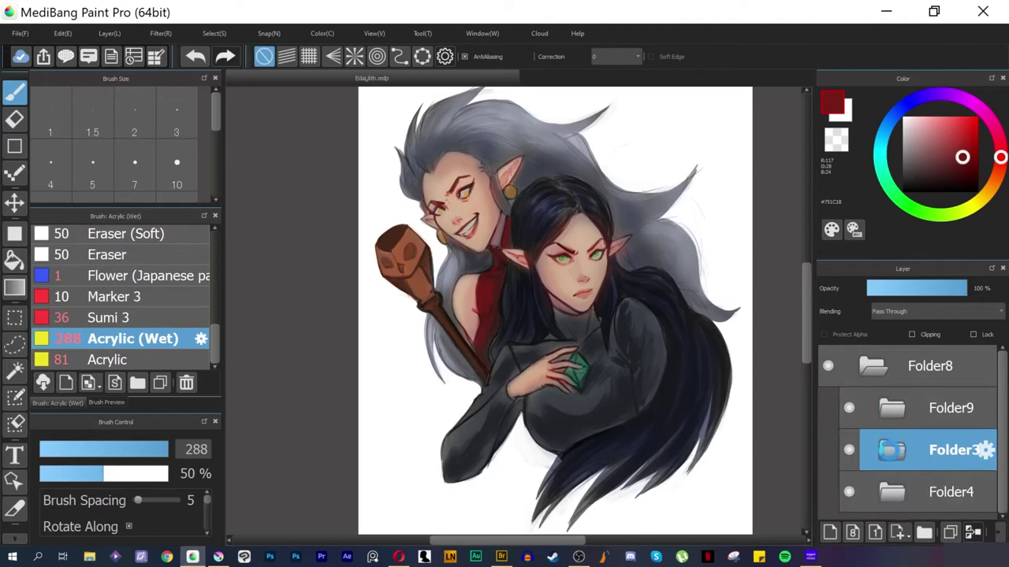
left_click(906, 408, "ctrl")
left_click(924, 490, "ctrl")
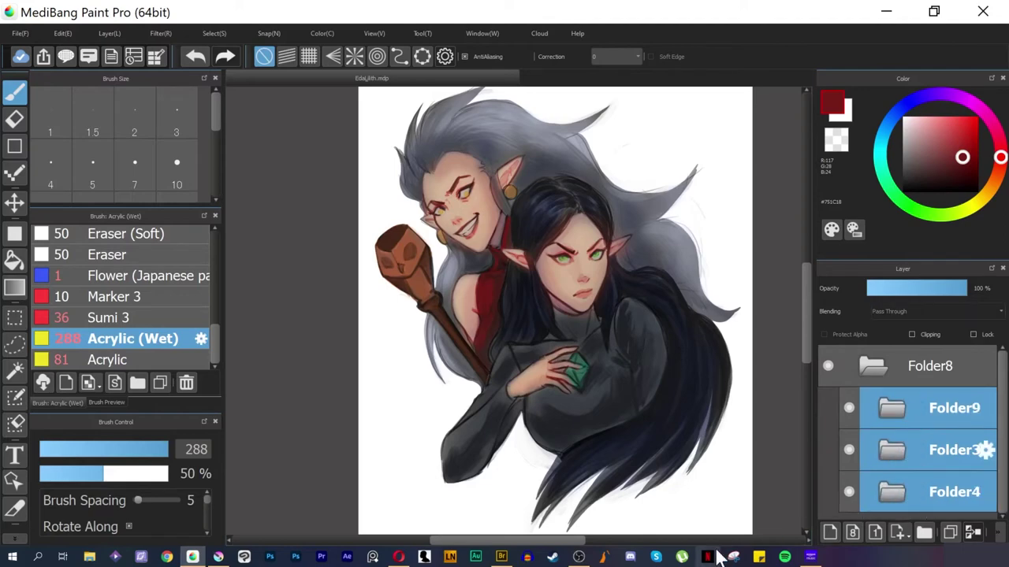
key("v")
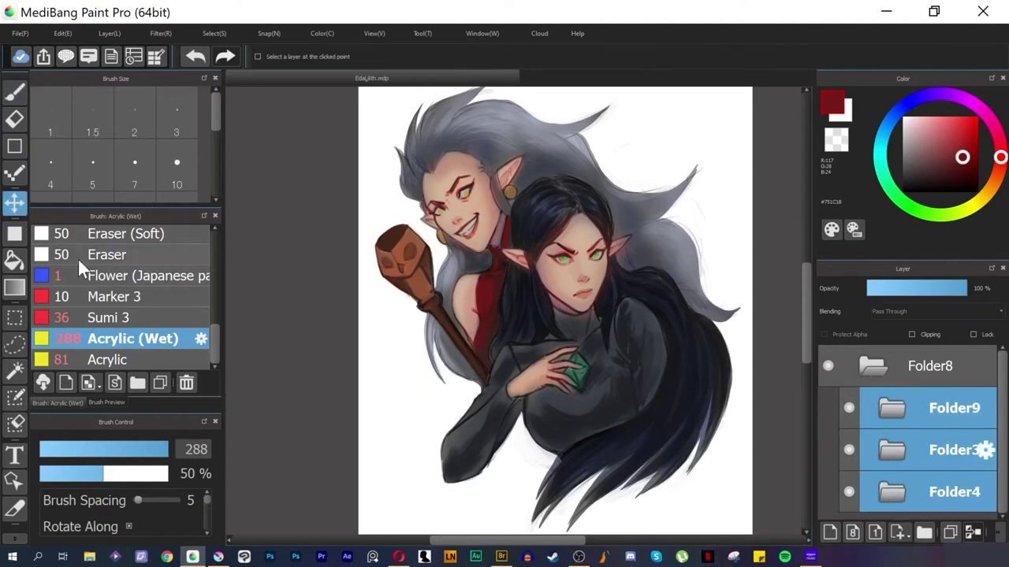
mouse_move(566, 322)
left_mouse_down()
mouse_move(575, 353)
mouse_move(556, 318)
mouse_move(512, 284)
mouse_move(591, 367)
mouse_move(522, 316)
mouse_move(488, 323)
mouse_move(588, 340)
mouse_move(540, 322)
left_mouse_up()
left_click(898, 381)
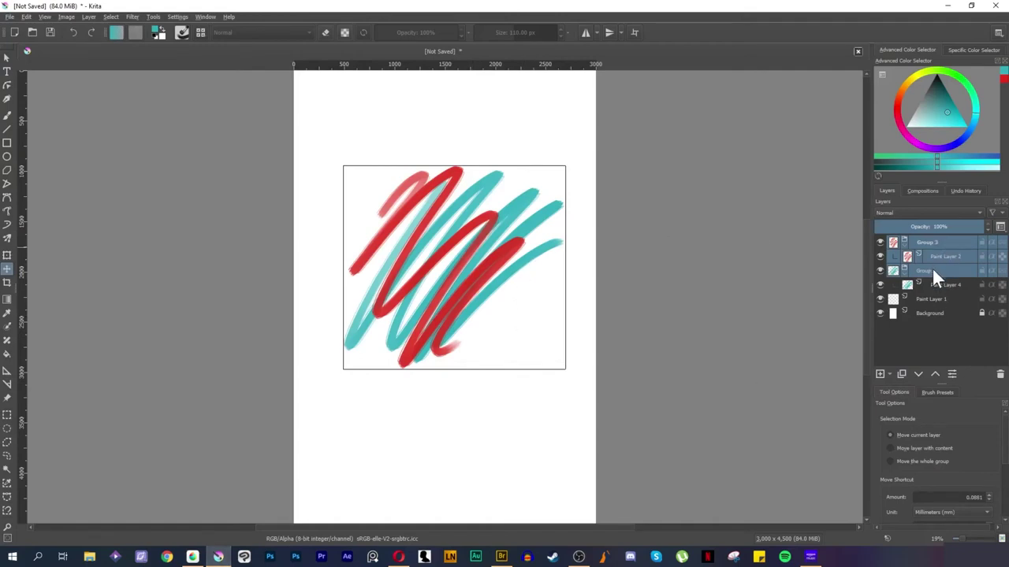
Step: In Krita, select Group 3, Paint Layer 2 and Group 5 and move their strokes up-left
left_click(931, 268)
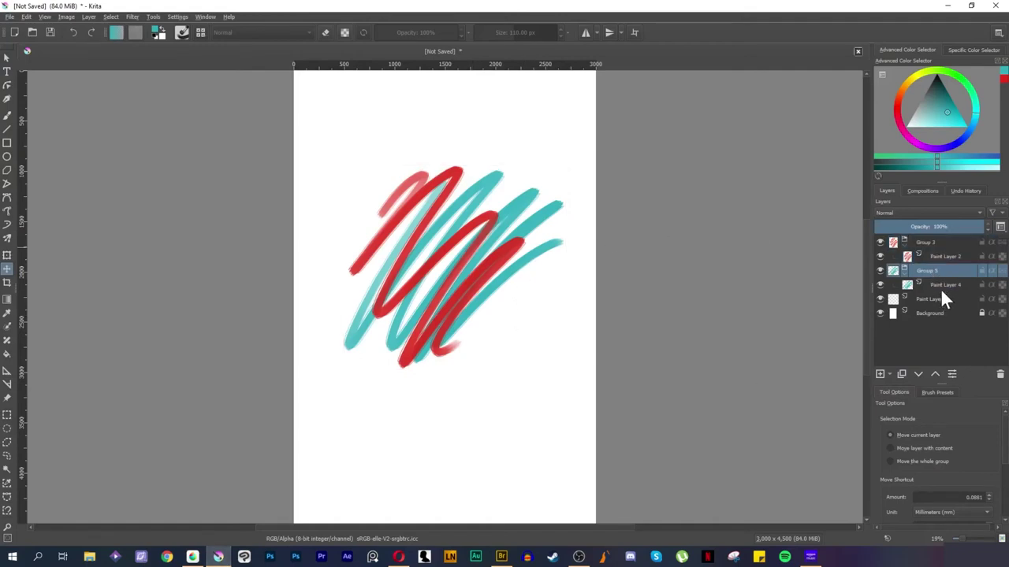
left_click(933, 240, "shift")
left_click(903, 270)
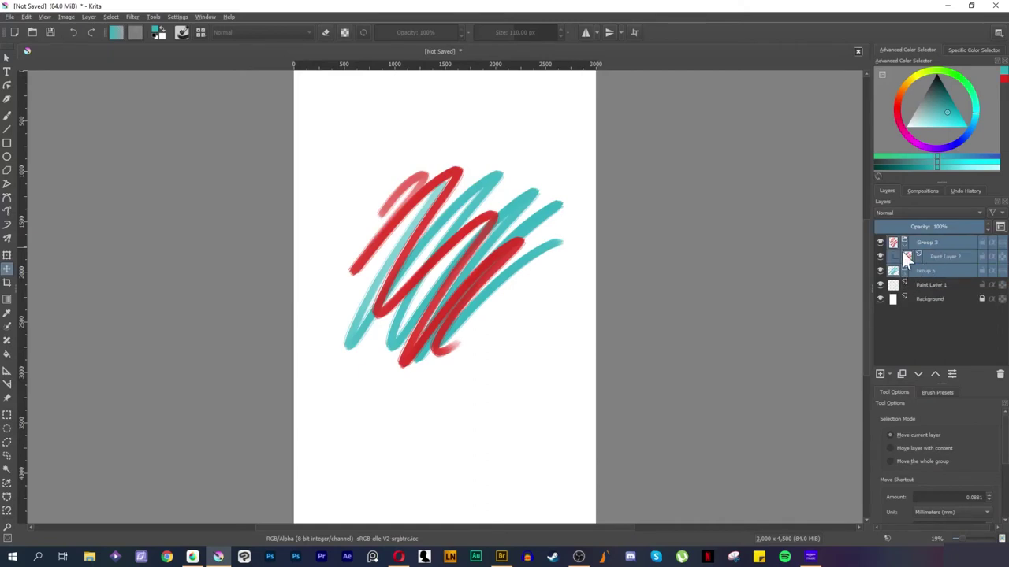
left_click(904, 245)
mouse_move(484, 310)
left_mouse_down()
mouse_move(475, 300)
mouse_move(531, 252)
mouse_move(464, 263)
left_mouse_up()
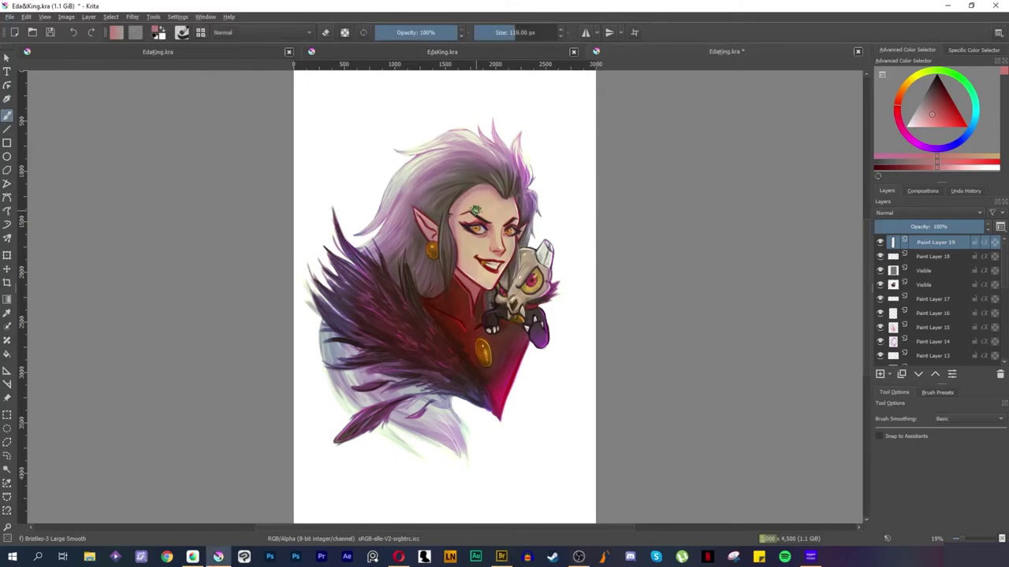
mouse_move(475, 209)
left_mouse_down()
mouse_move(504, 209)
mouse_move(449, 209)
mouse_move(482, 209)
left_mouse_up()
left_click(192, 557)
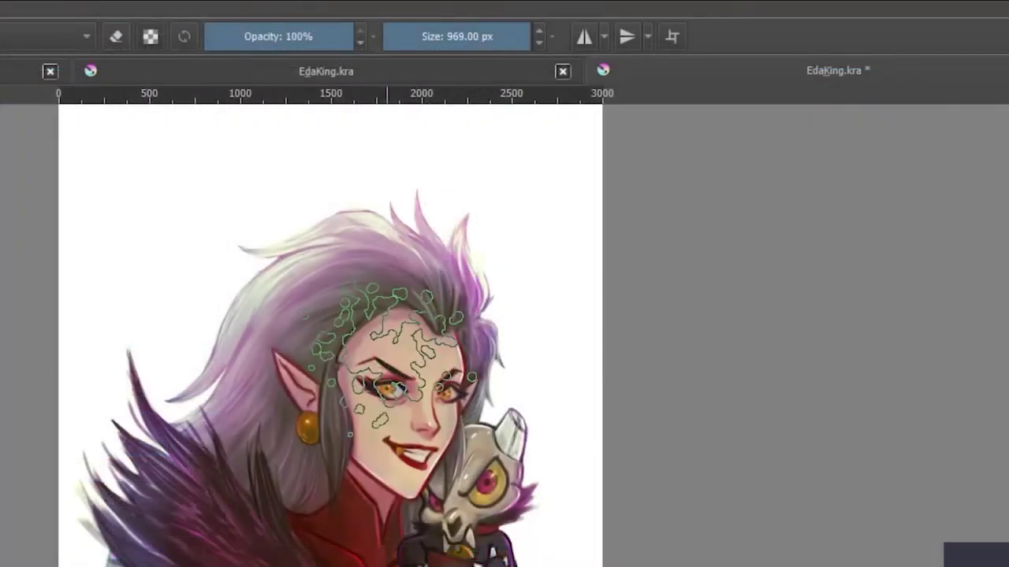
Step: Raise the Acrylic (Wet) brush size from 88 to over 230 using the ] key
mouse_move(390, 355)
left_mouse_down()
mouse_move(331, 357)
mouse_move(455, 355)
mouse_move(370, 354)
left_mouse_up()
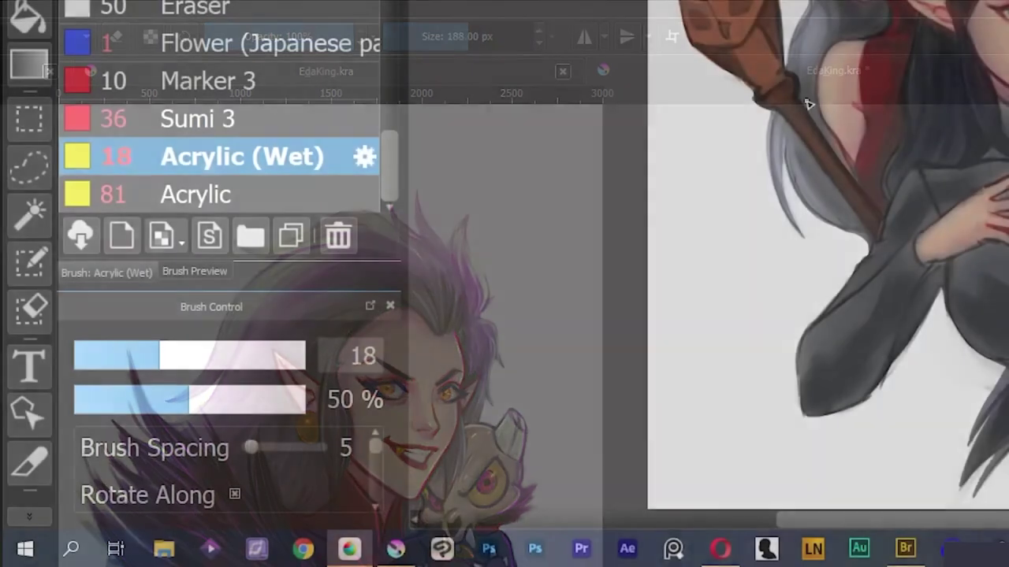
key("bracketright")
key("bracketright")
key("bracketright")
key("bracketright")
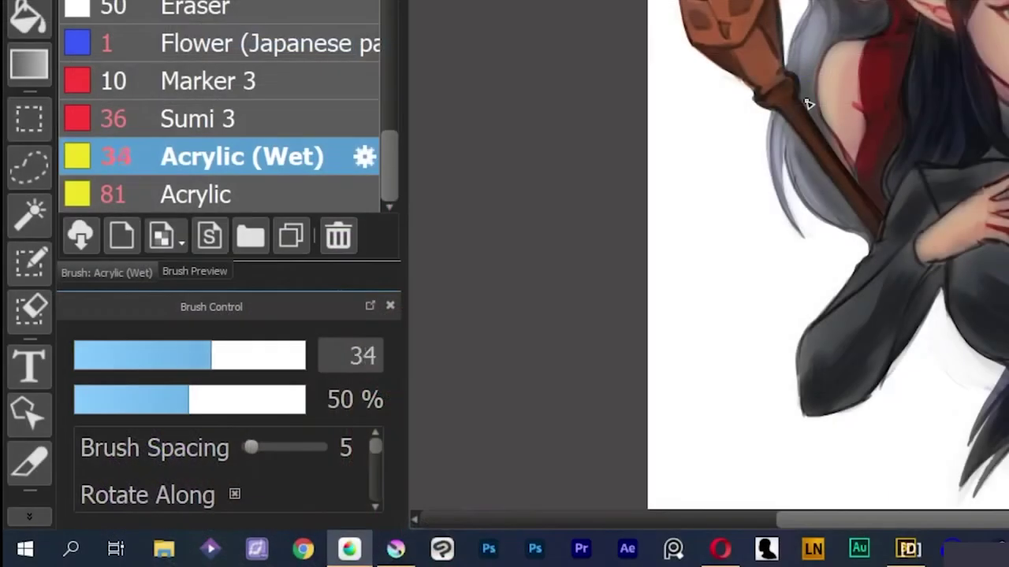
key("bracketright")
key("bracketright")
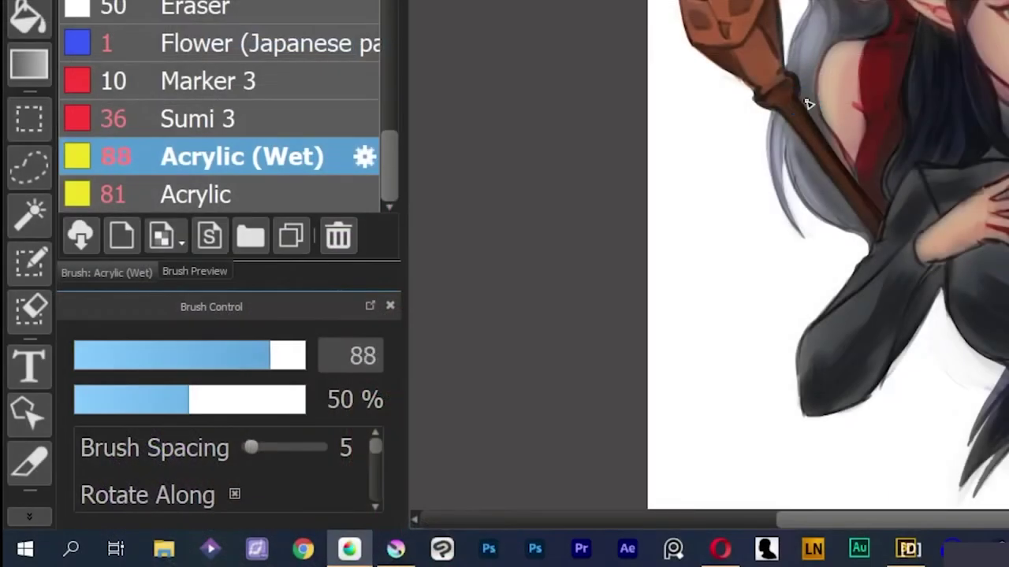
key("bracketright")
key("bracketright")
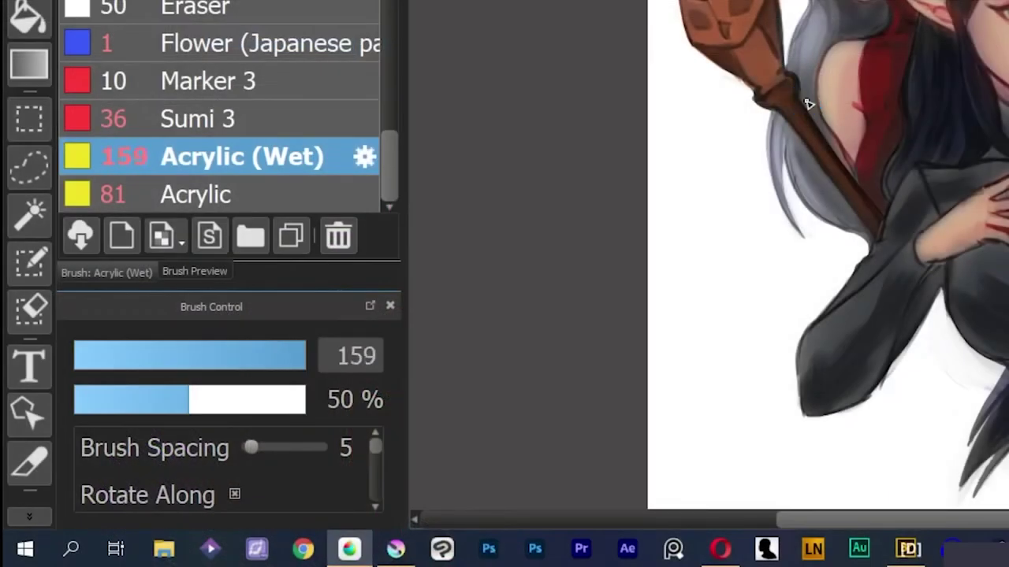
key("bracketright")
key("bracketright")
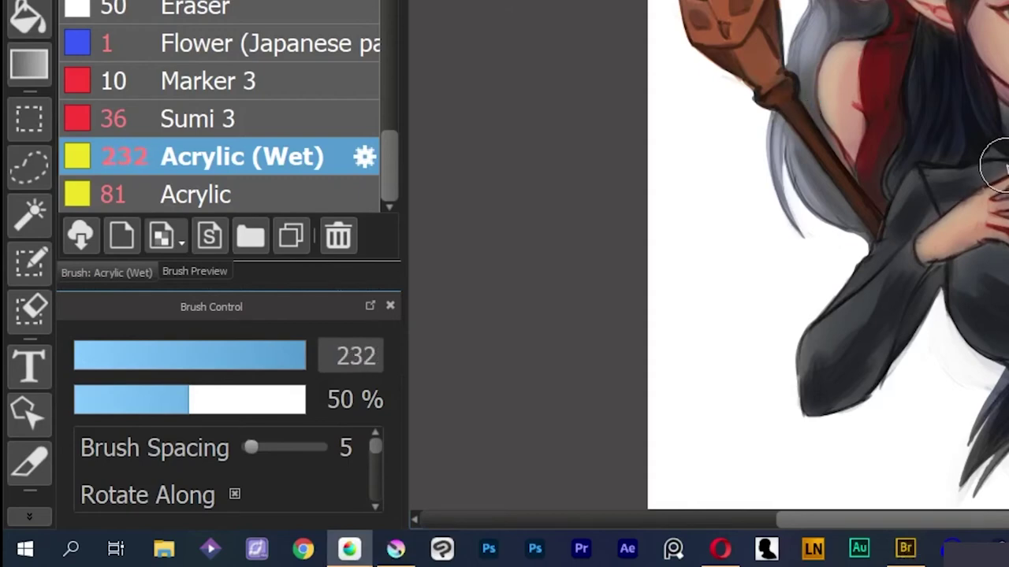
key("bracketright")
key("bracketright")
key("bracketright")
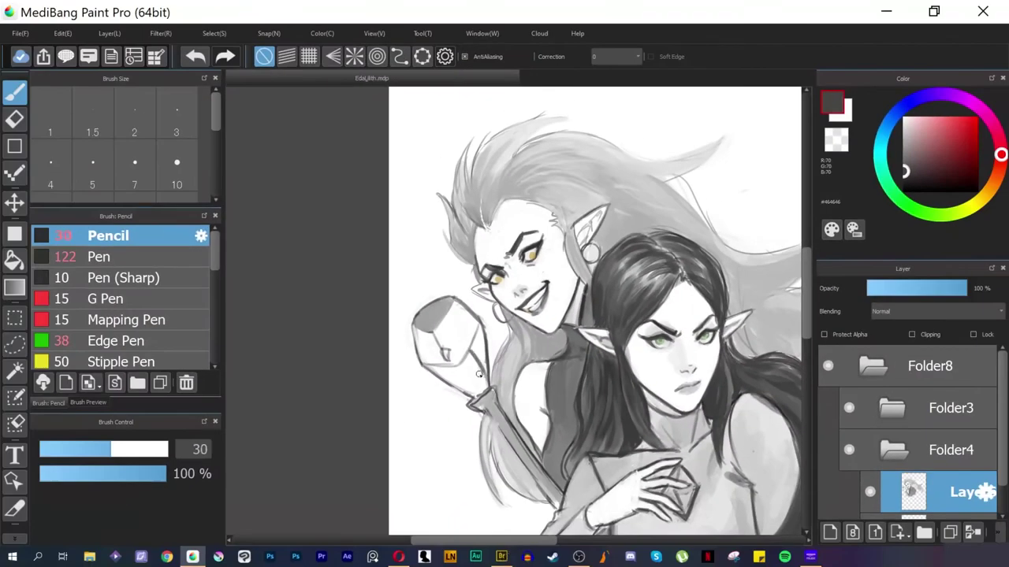
Step: Shade the elf's sleeve, the staff handle and the staff top in dark grey
left_click_drag(464, 394, 482, 405)
left_click_drag(453, 369, 487, 388)
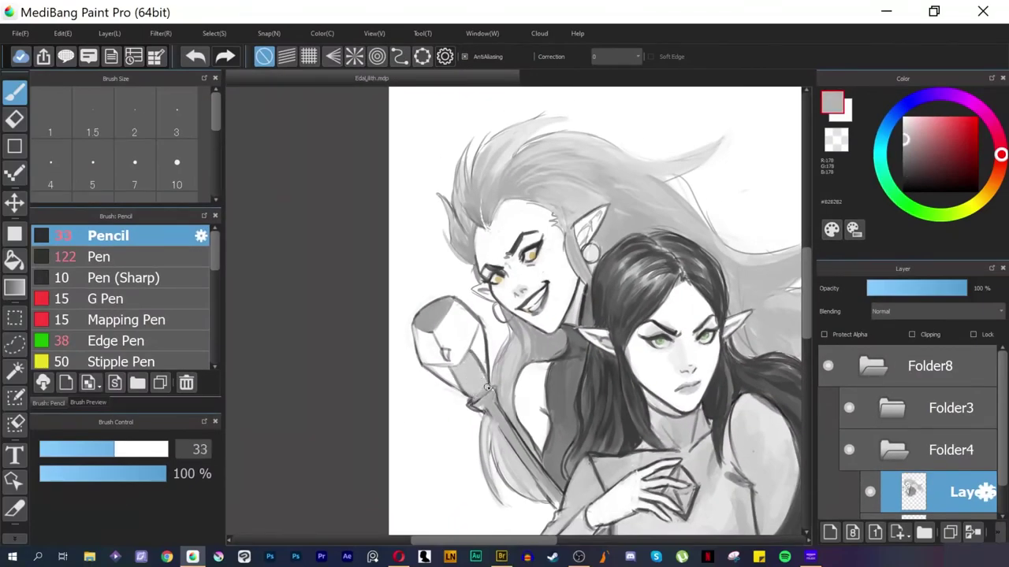
left_click_drag(475, 338, 481, 371)
mouse_move(440, 305)
left_mouse_down()
mouse_move(423, 326)
mouse_move(442, 331)
mouse_move(461, 316)
left_mouse_up()
Step: Paint light grey on the staff top, then sample further greys and shrink the brush
left_click(446, 356, "alt")
left_click_drag(457, 350, 468, 318)
left_click(436, 310, "alt")
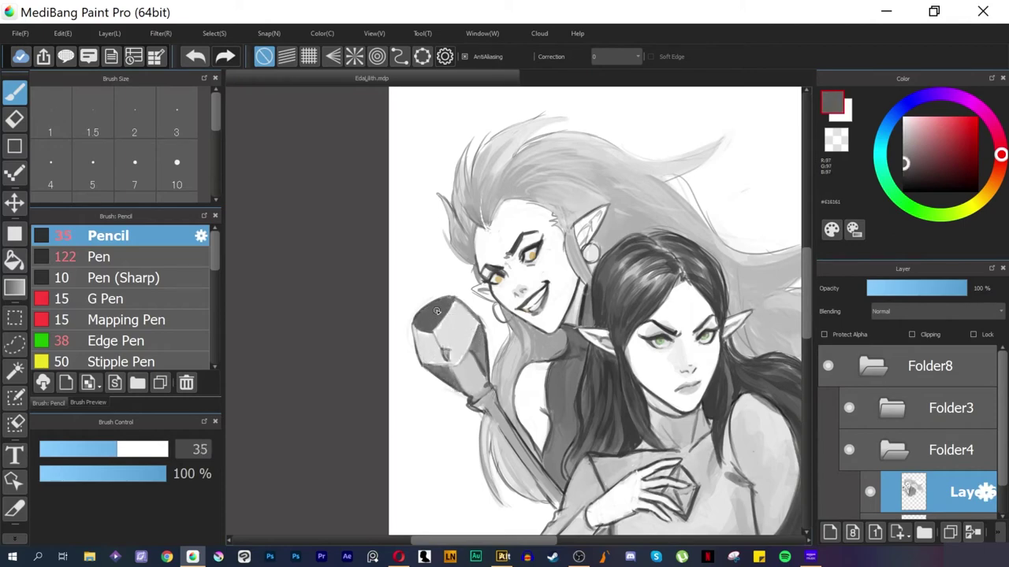
left_click(425, 346, "alt")
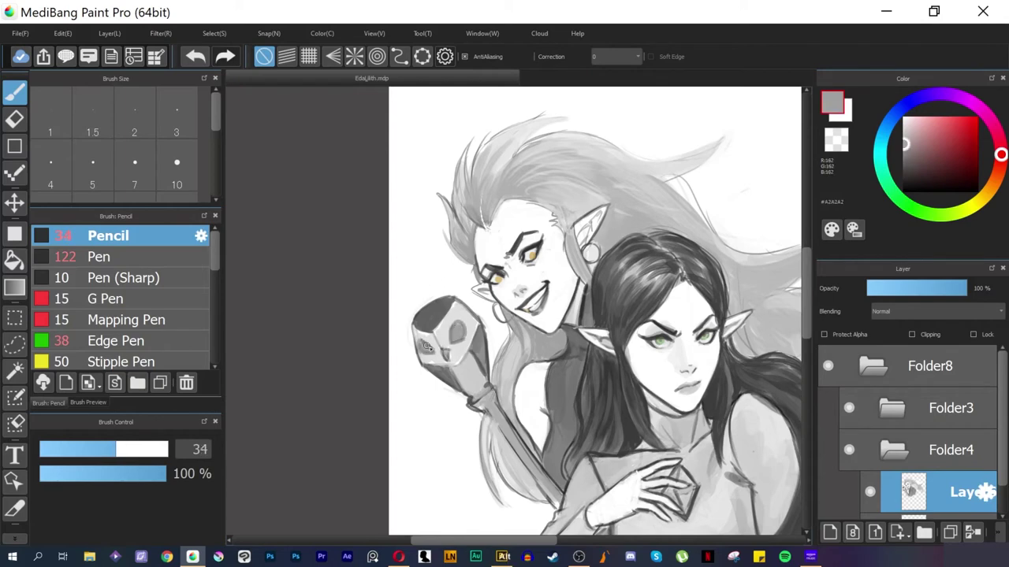
key("bracketleft")
left_click(425, 343, "alt")
left_click(469, 318, "alt")
key("bracketleft")
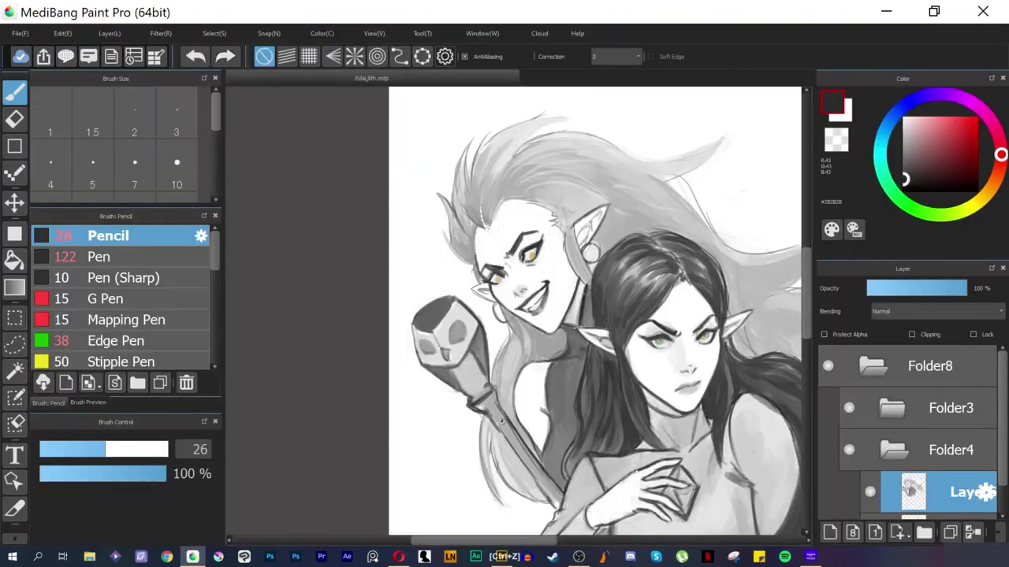
Step: Darken the staff shaft with dark and mid-grey strokes, resampling greys from the drawing
left_click_drag(501, 421, 544, 489)
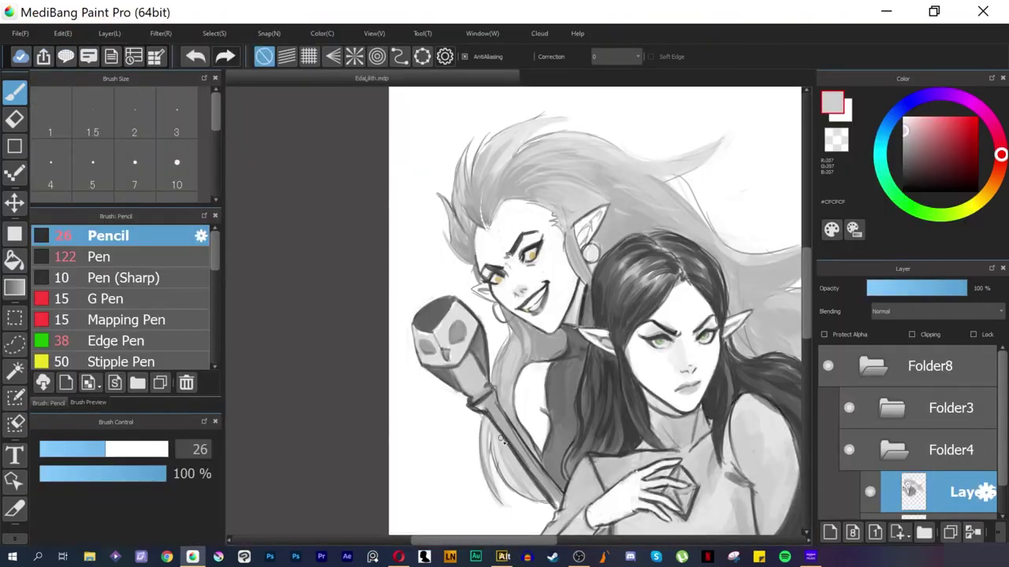
left_click(504, 441, "alt")
key("bracketright")
key("bracketright")
key("bracketright")
mouse_move(484, 398)
left_mouse_down()
mouse_move(528, 473)
mouse_move(561, 495)
left_mouse_up()
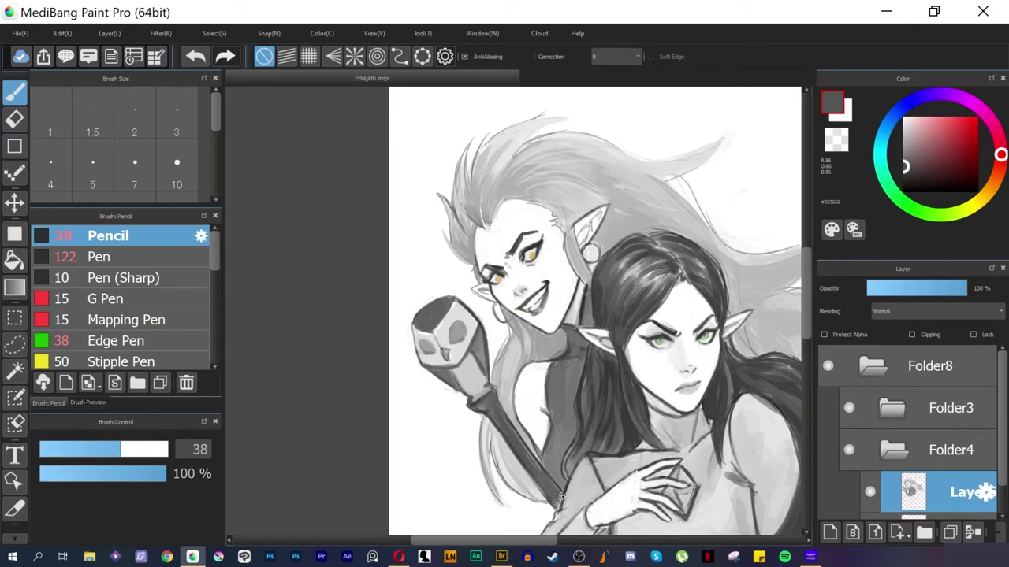
left_click(606, 393, "alt")
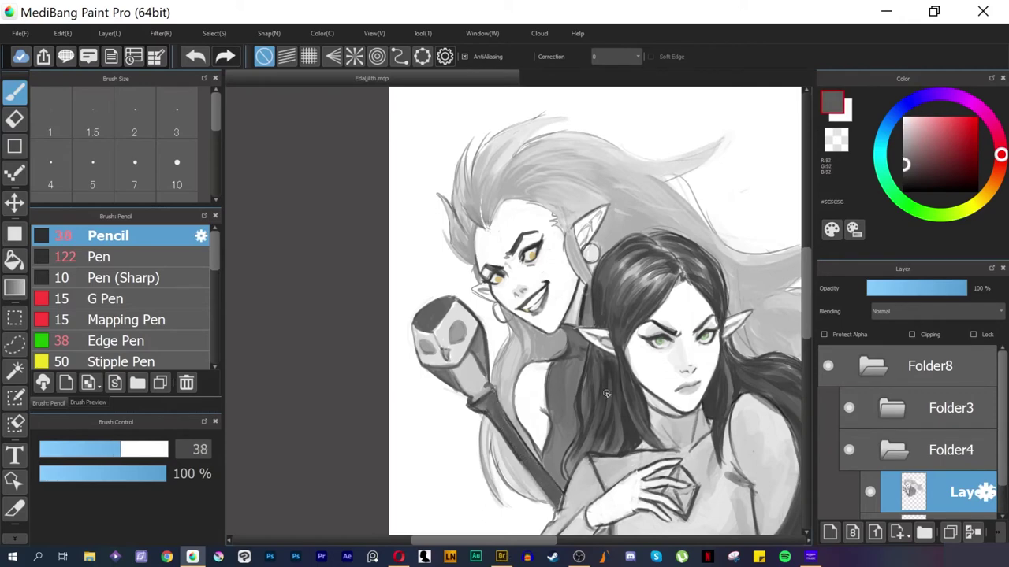
left_click(469, 295, "alt")
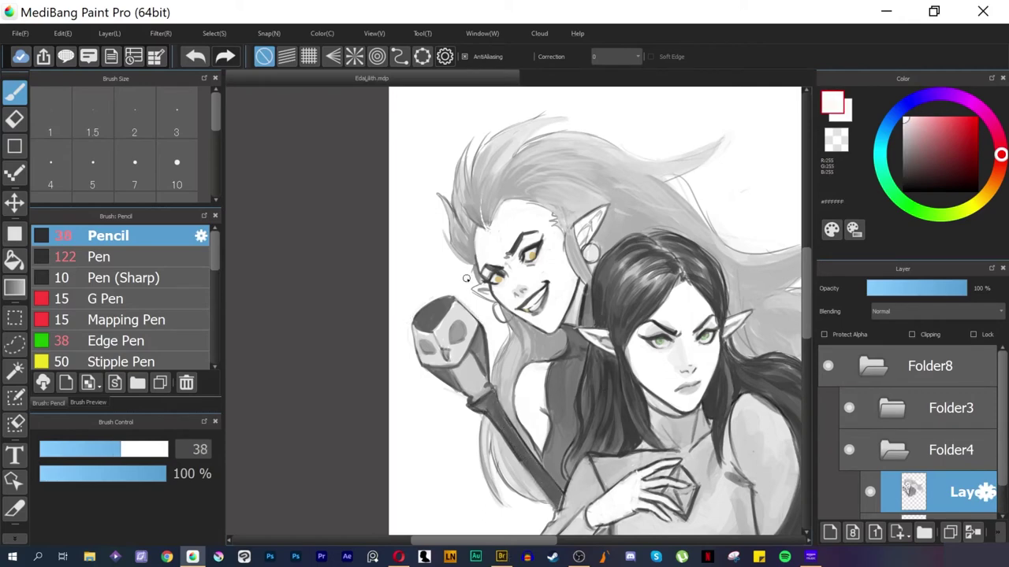
scroll(466, 279, "down", 3)
left_click(503, 346, "alt")
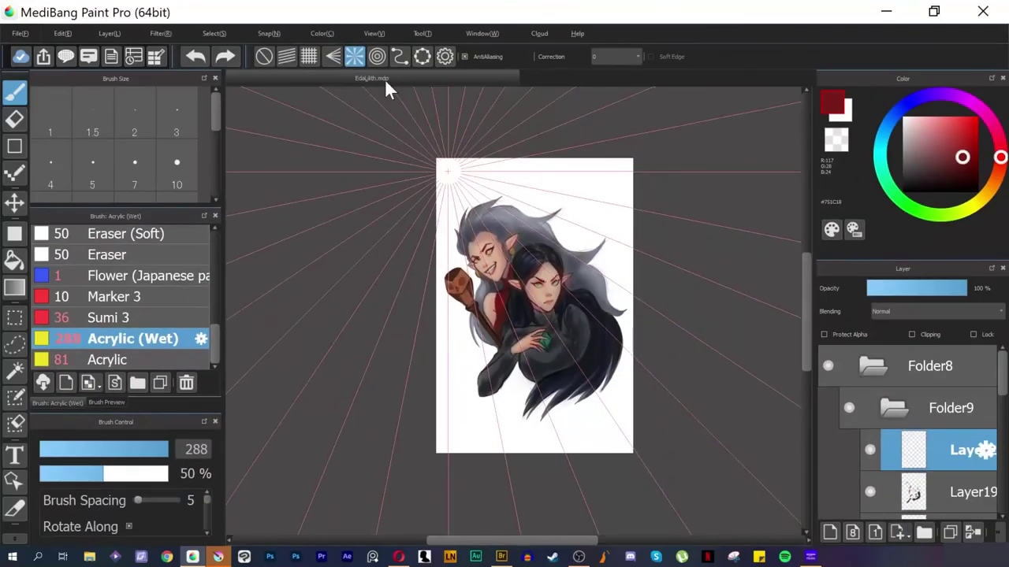
Step: Try the concentric-circle and curve snap guides, then turn snapping off
left_click(377, 56)
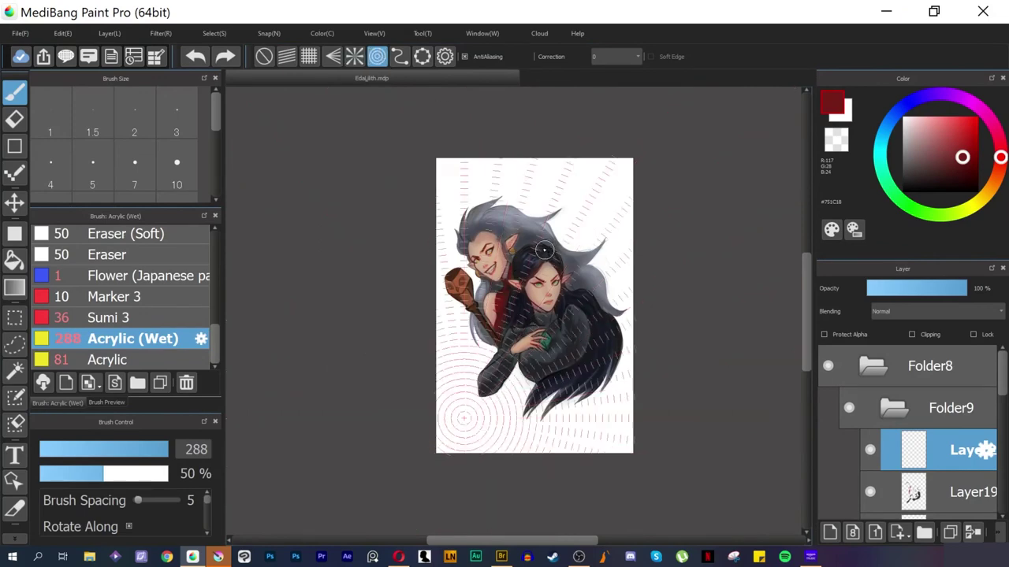
left_click(521, 173)
left_click(471, 304)
left_click(575, 292)
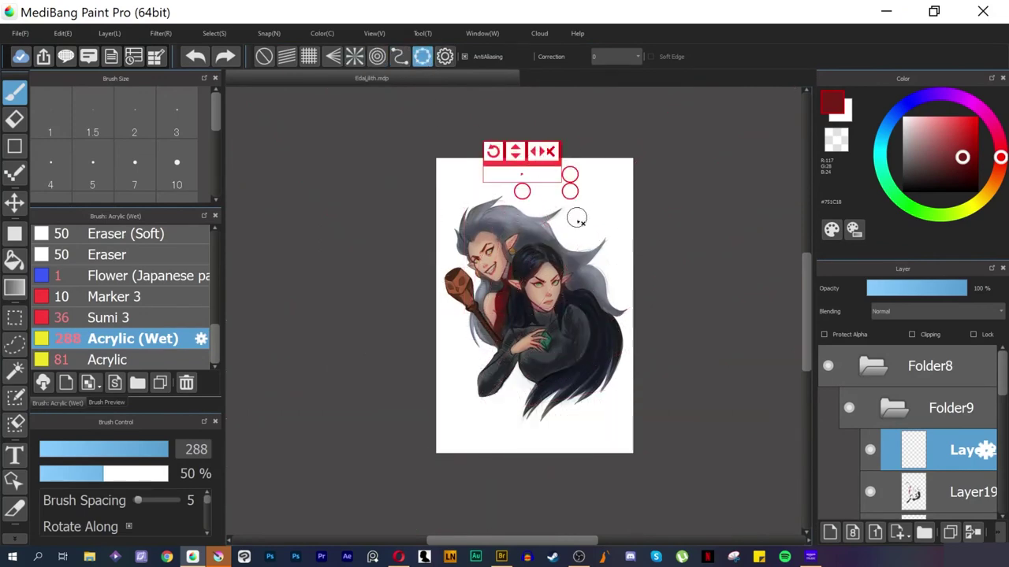
left_click(550, 150)
Step: Browse Materials, dismiss the cloud-save prompt and show a grid over the canvas
left_click(66, 56)
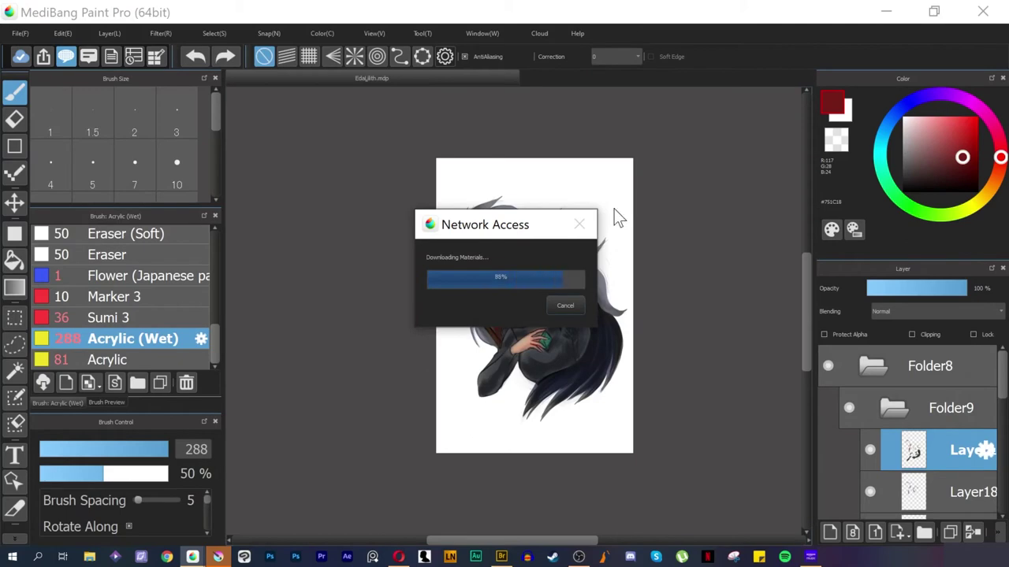
left_click(312, 57)
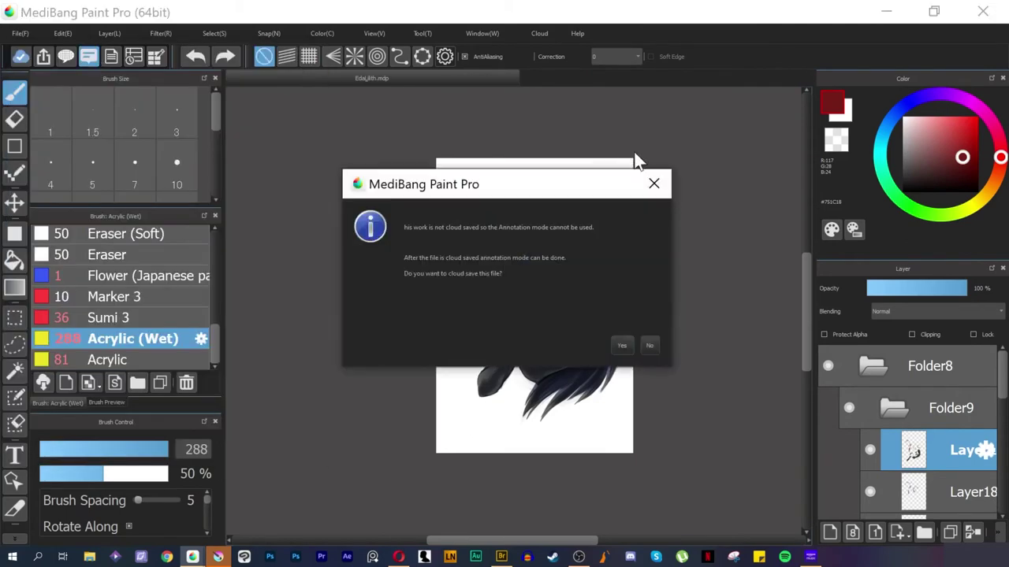
left_click(653, 183)
left_click(309, 56)
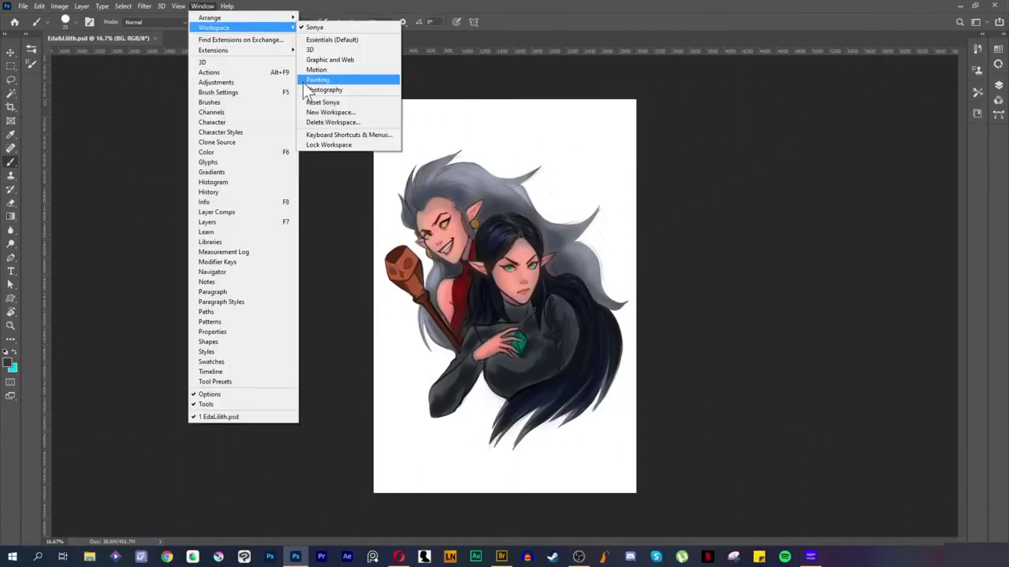
left_click(380, 104)
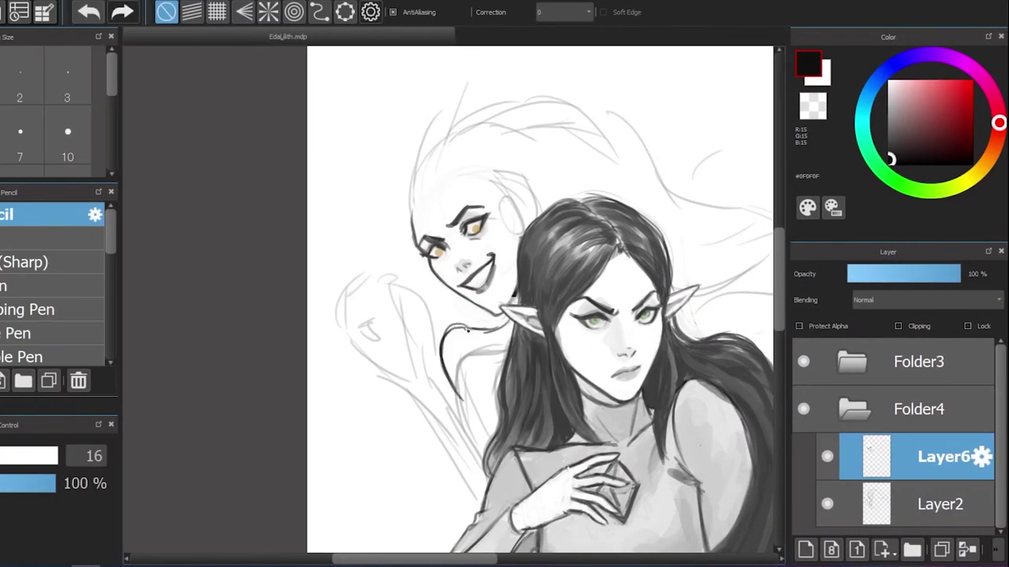
Step: Undo the dark sketch strokes, select Folder4, try red and blue colours, and set the Pencil to 21
key("ctrl+z")
left_click(864, 398)
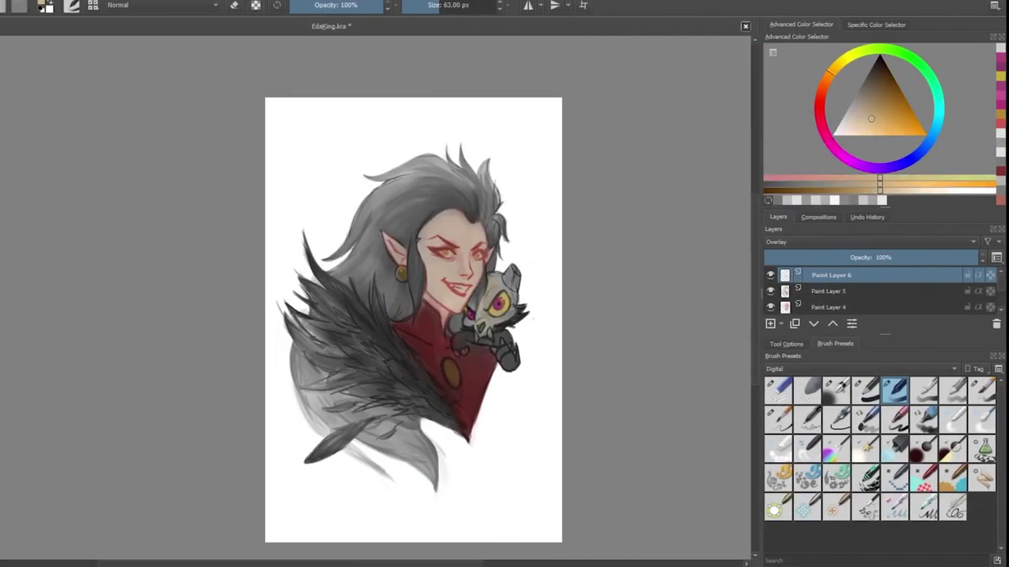
left_click(844, 117)
left_click(891, 116)
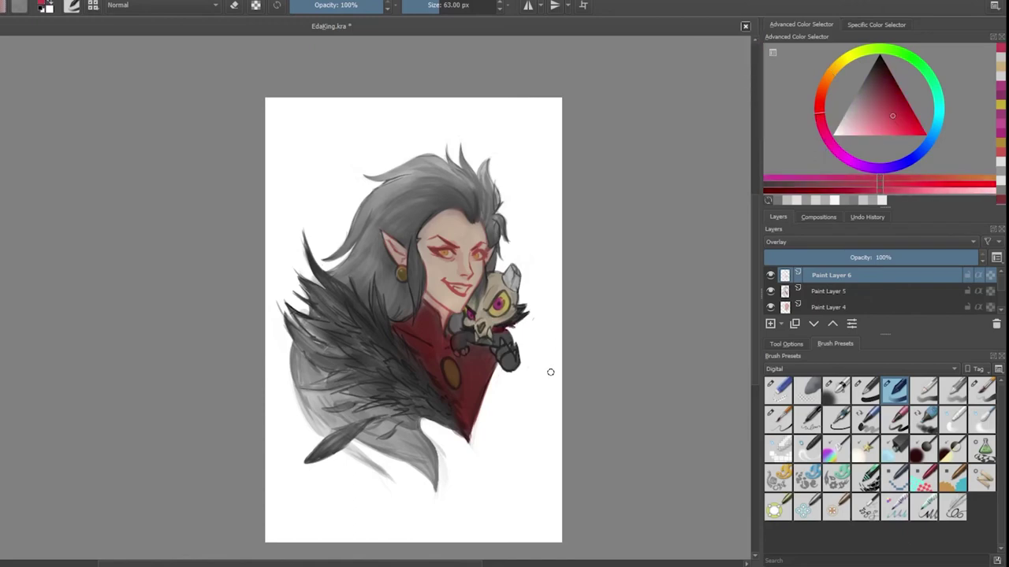
left_click(904, 162)
left_click(873, 84)
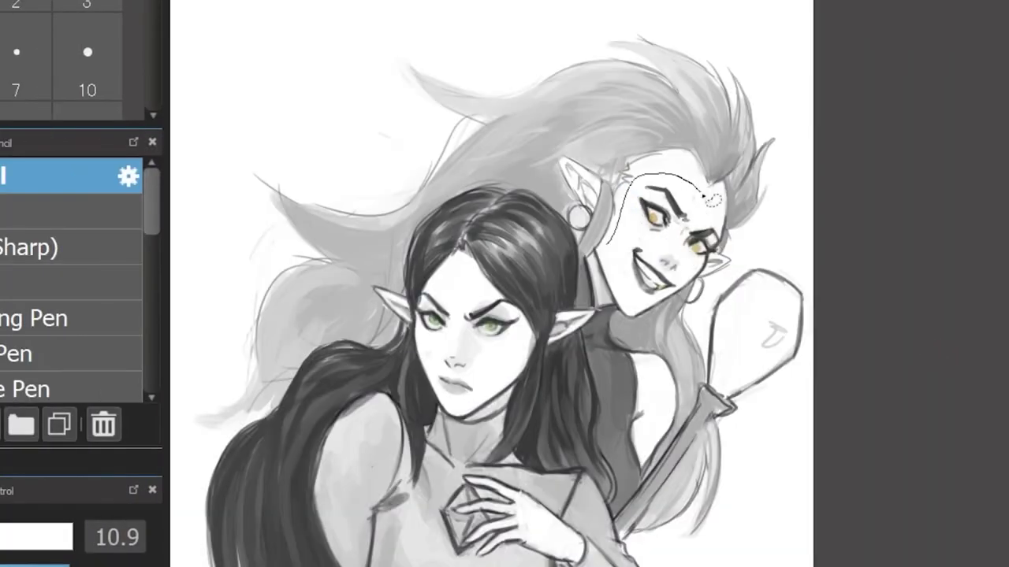
key("bracketright")
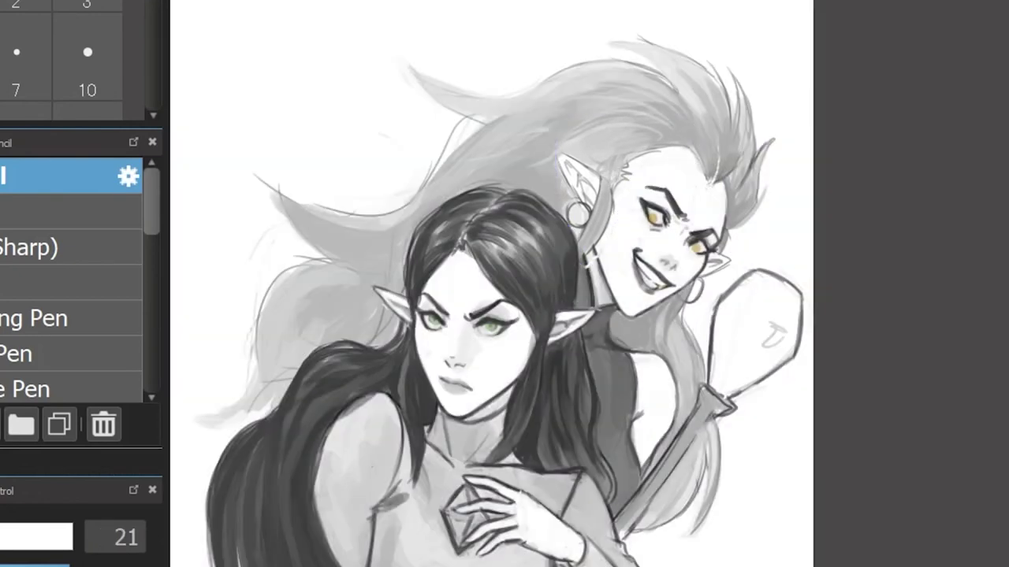
scroll(647, 175, "up", 2)
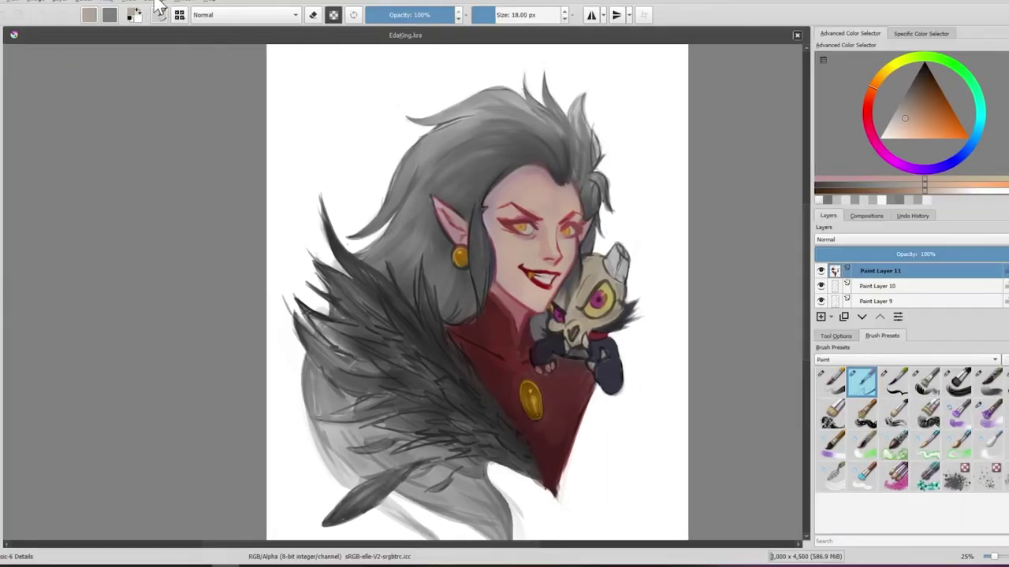
Step: Show rulers in Krita and set Color Balance midtones to Red 6, Green 9, Blue −10
left_click(157, 6)
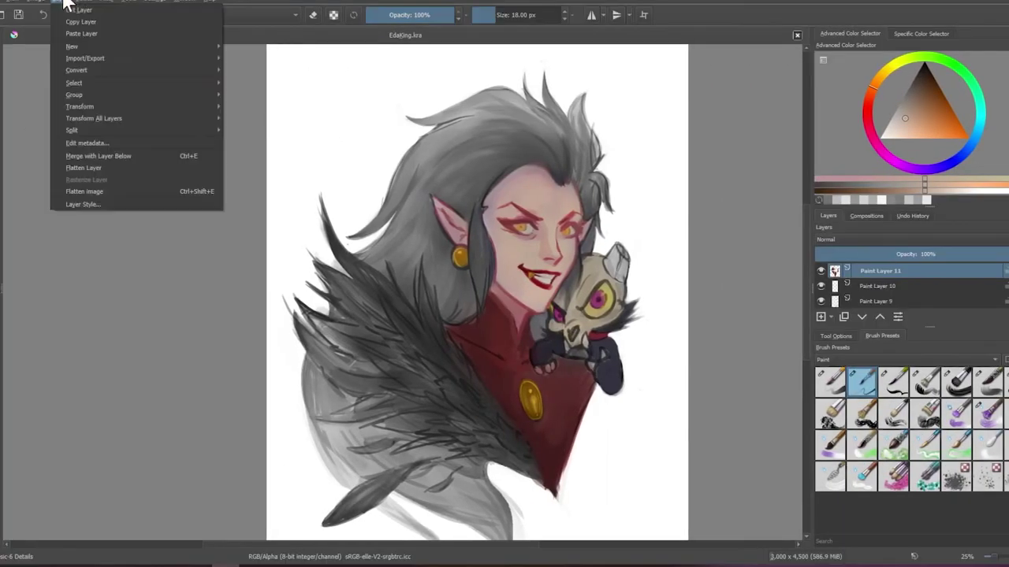
key("ctrl+r")
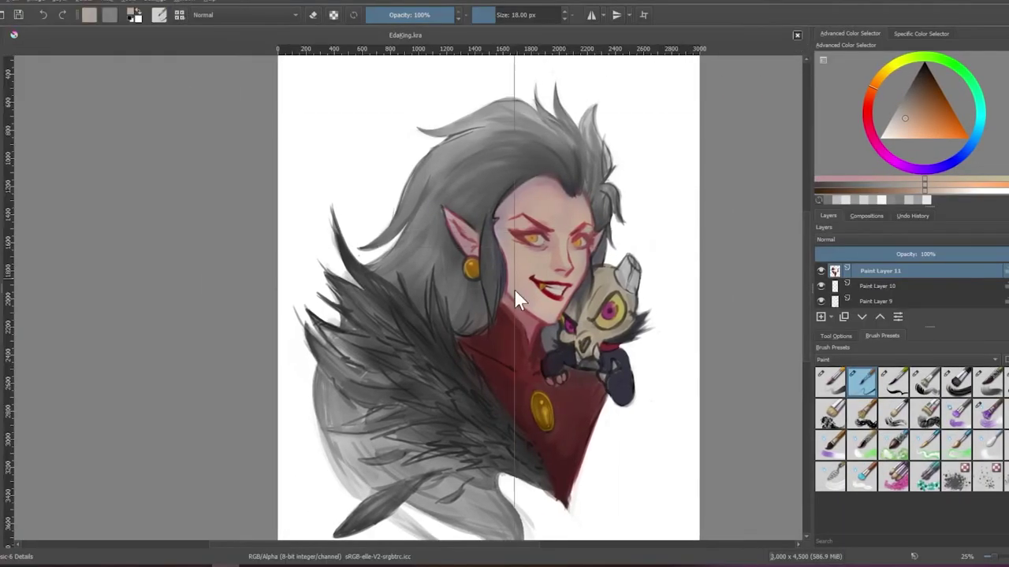
key("4")
key("4")
key("5")
key("2")
left_click(59, 4)
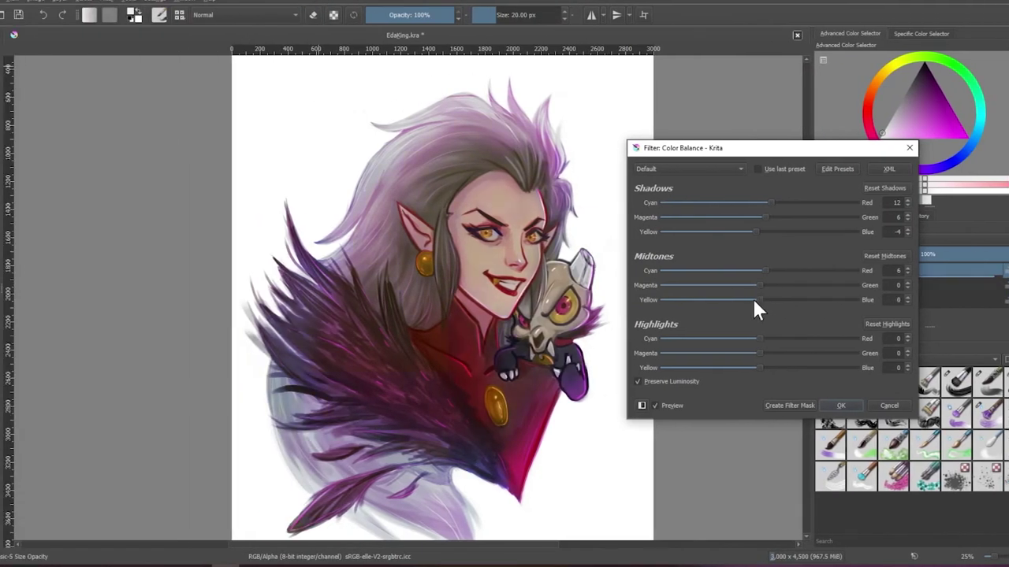
left_click_drag(760, 285, 769, 285)
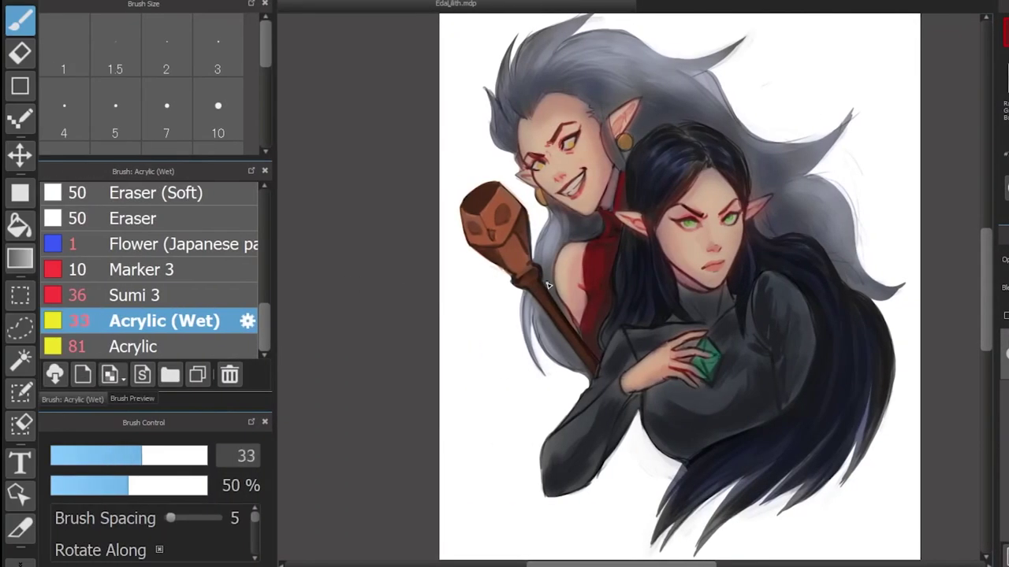
Step: Enlarge the Acrylic (Wet) brush from size 33 to 288 using the ] key
key("bracketright")
key("bracketright")
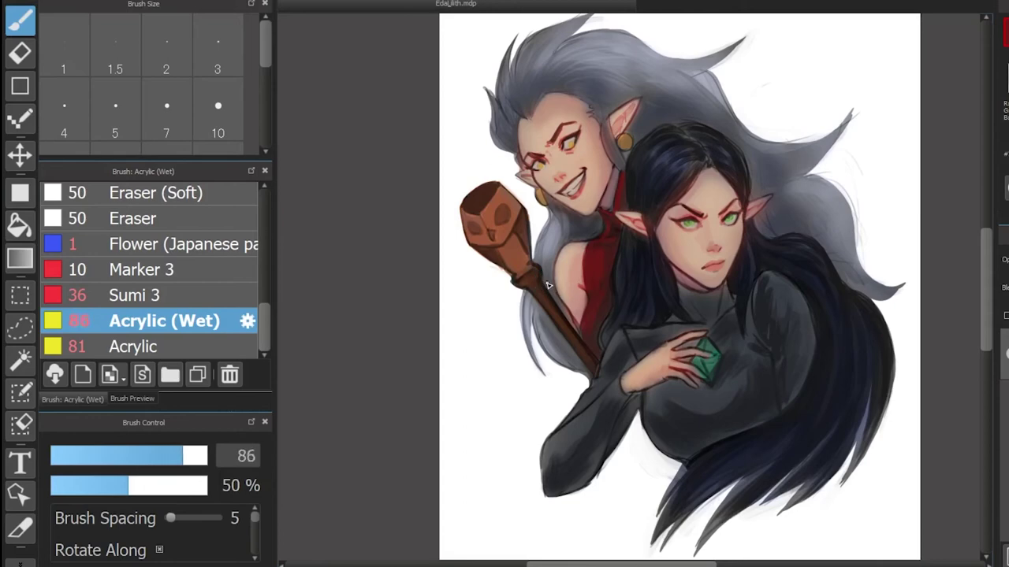
key("bracketright")
key("bracketright")
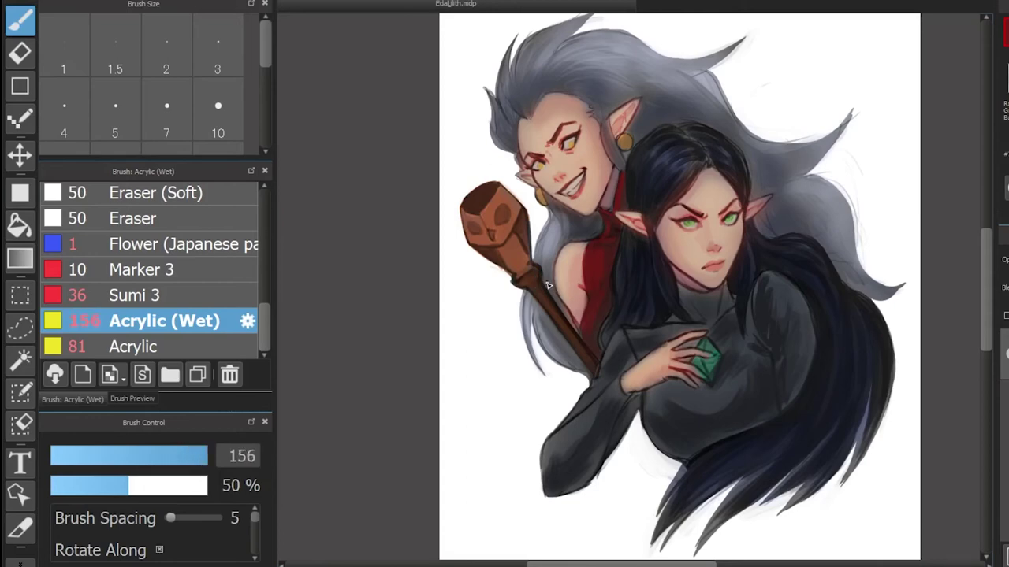
key("bracketright")
key("bracketright")
key("bracketright")
key("bracketright")
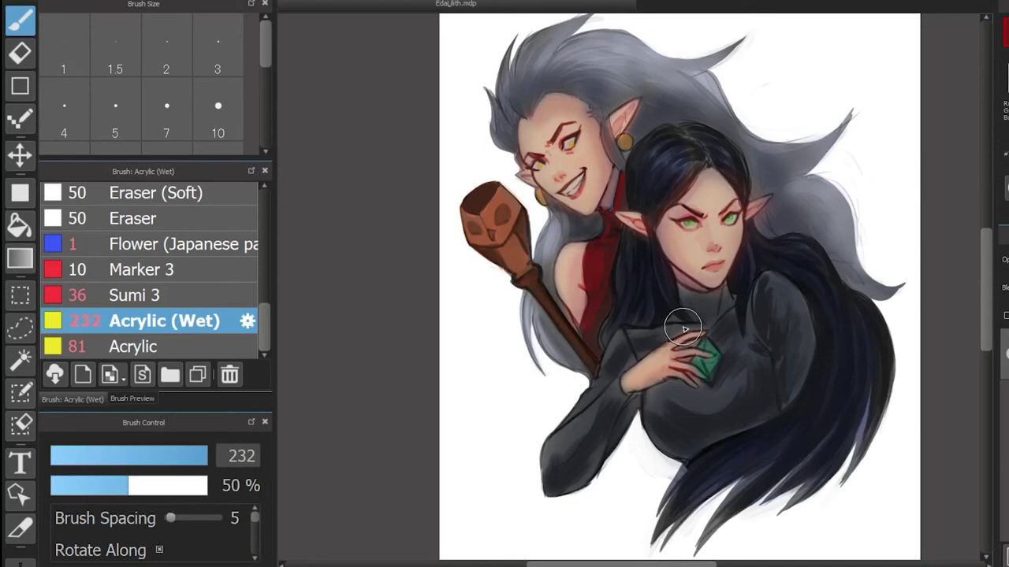
key("bracketright")
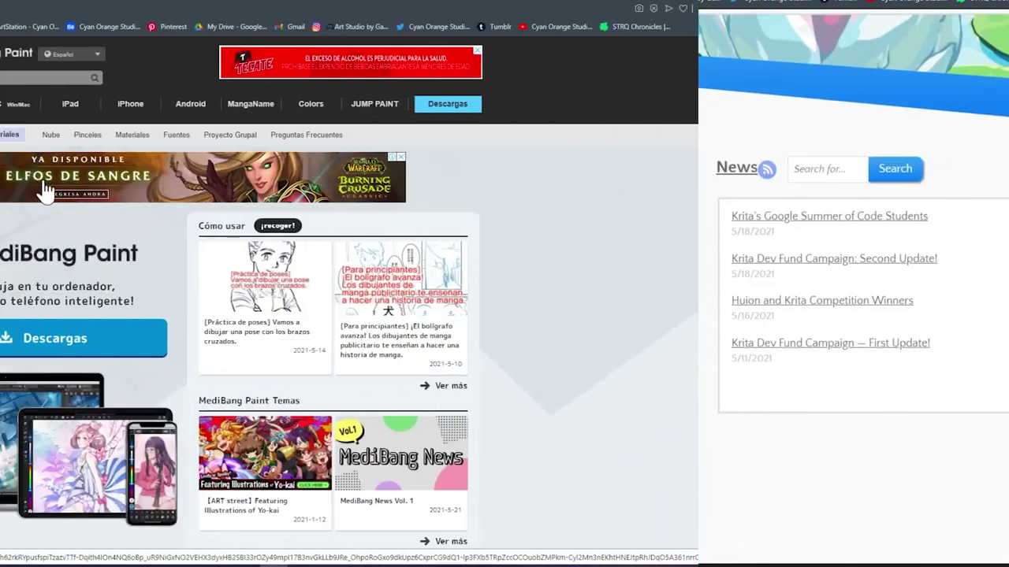
Step: Scroll down the Spanish MediBang Paint homepage shown beside Krita's news list
scroll(354, 190, "down", 3)
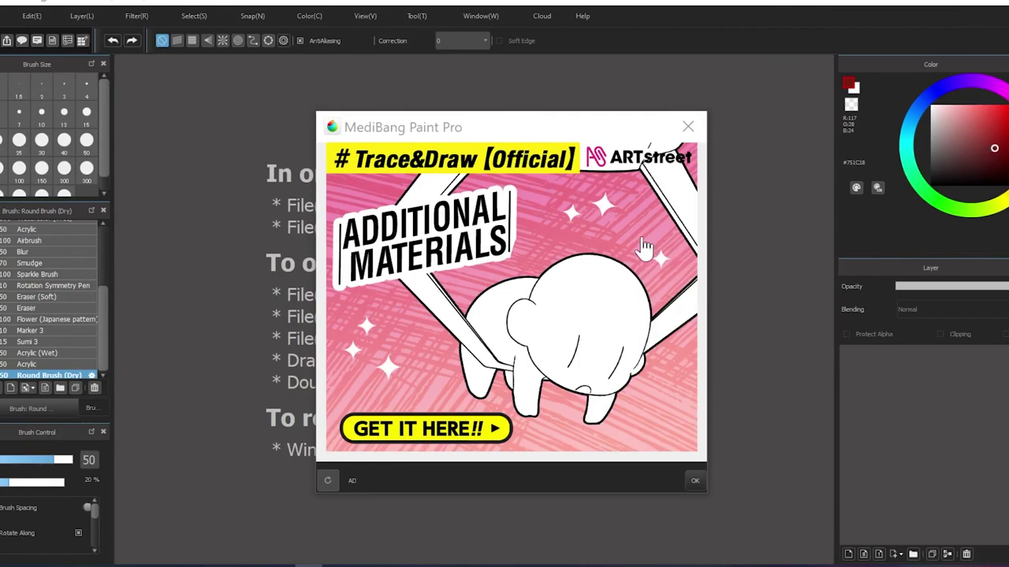
Step: Dismiss the Trace&Draw advertisement popup to reveal the Medibang Cloud Service window
left_click(688, 126)
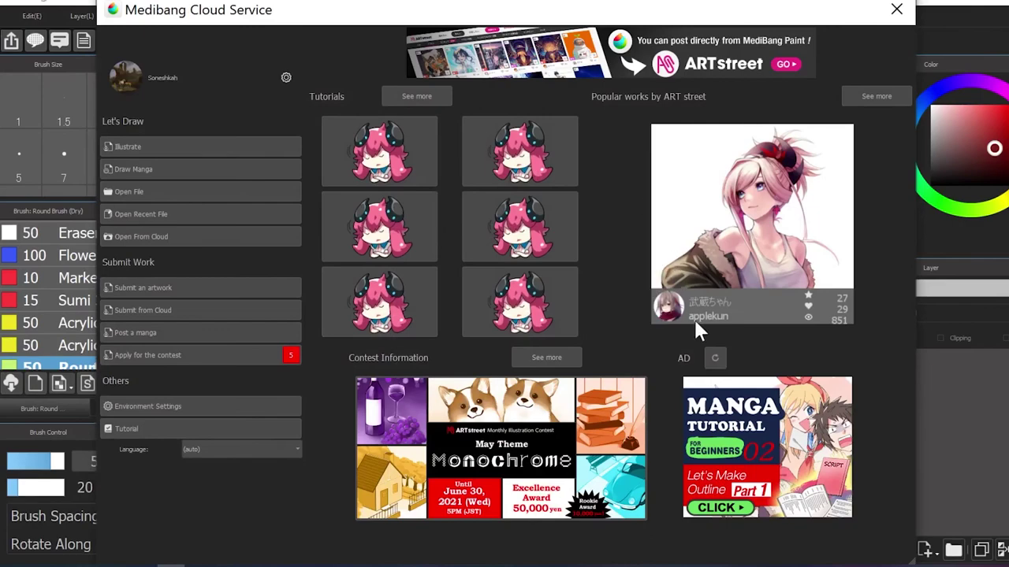
Step: Scroll down and back up through the krita.org donations page
scroll(571, 173, "down", 2)
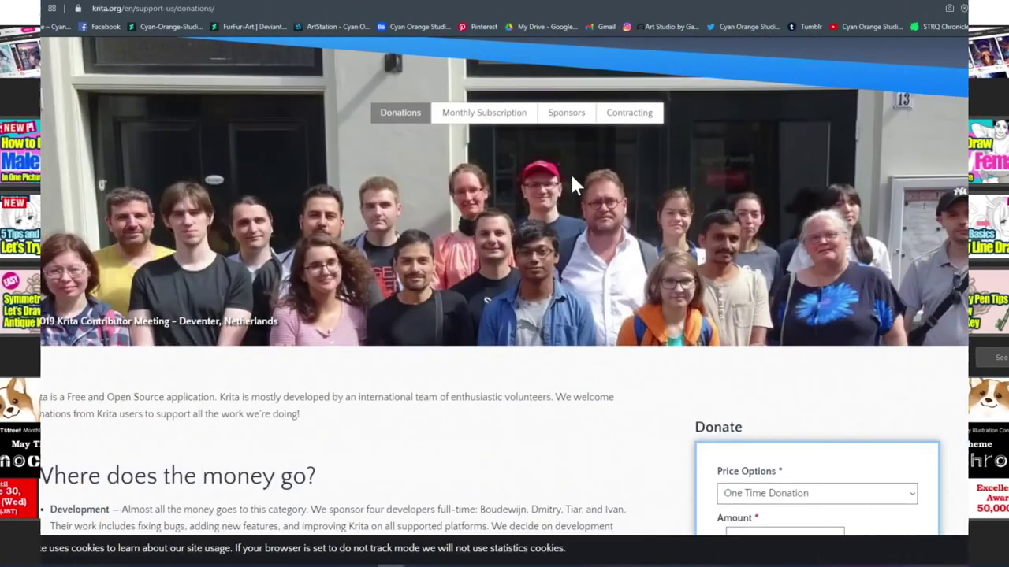
scroll(572, 177, "down", 3)
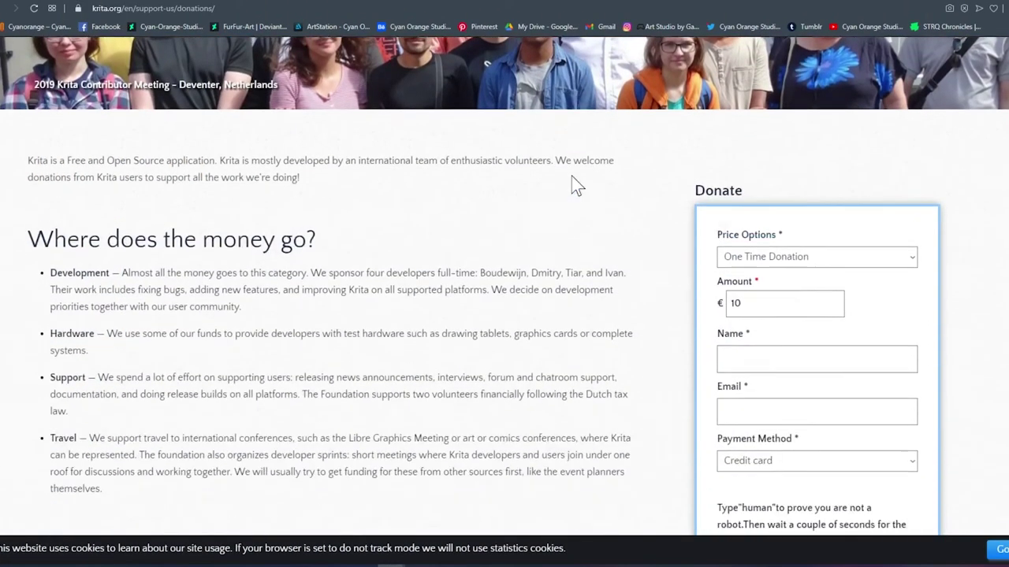
scroll(571, 176, "down", 3)
scroll(572, 178, "down", 1)
scroll(572, 178, "down", 2)
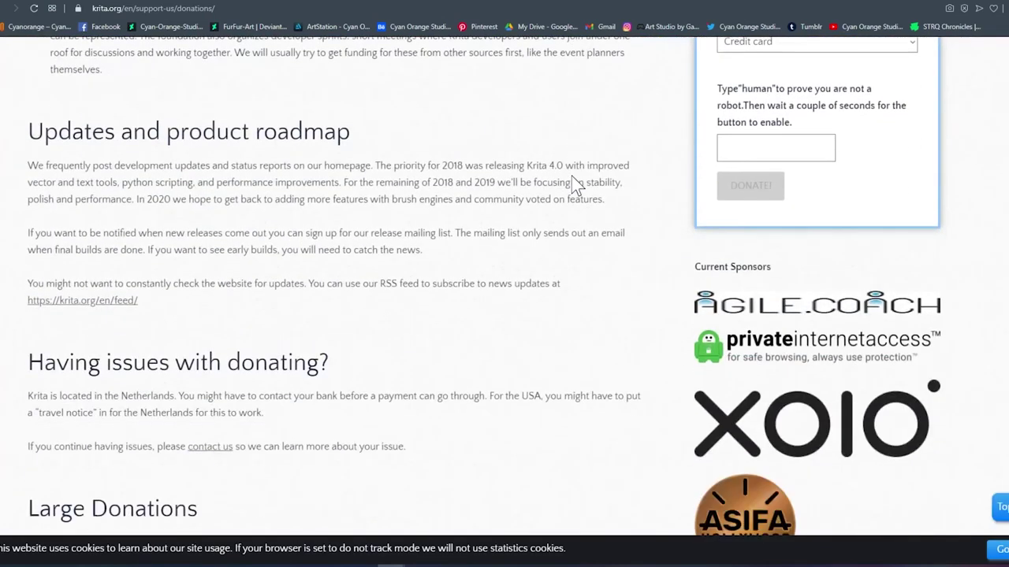
scroll(572, 178, "up", 5)
scroll(573, 184, "up", 5)
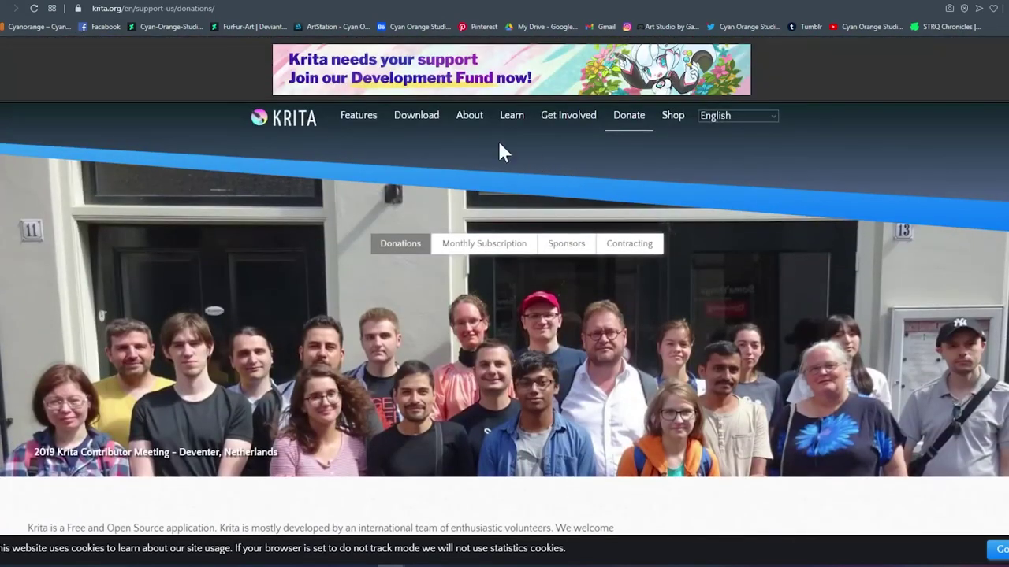
Step: Open Krita's Features highlights page and browse down through its tool cards
left_click(358, 126)
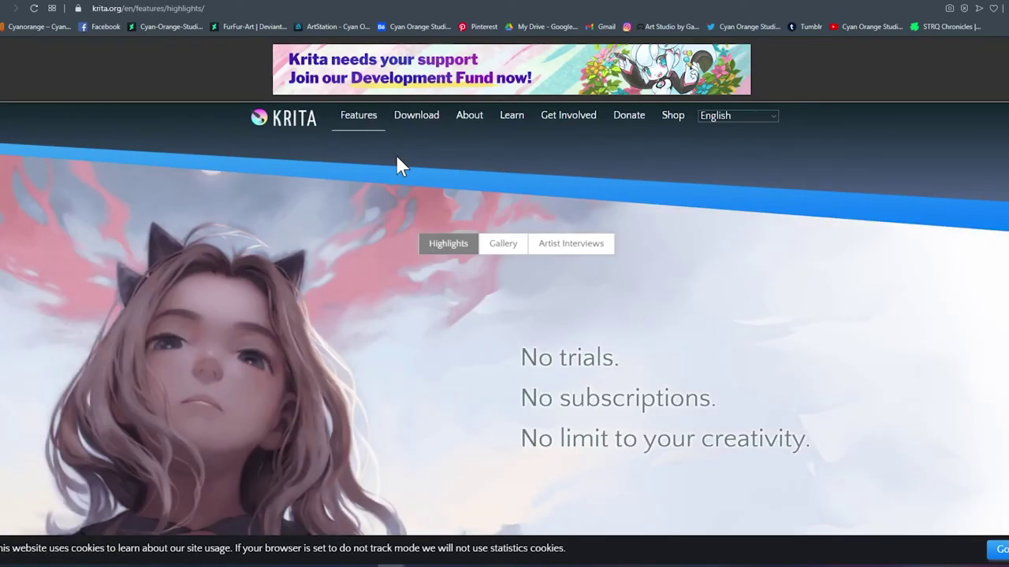
scroll(397, 157, "down", 2)
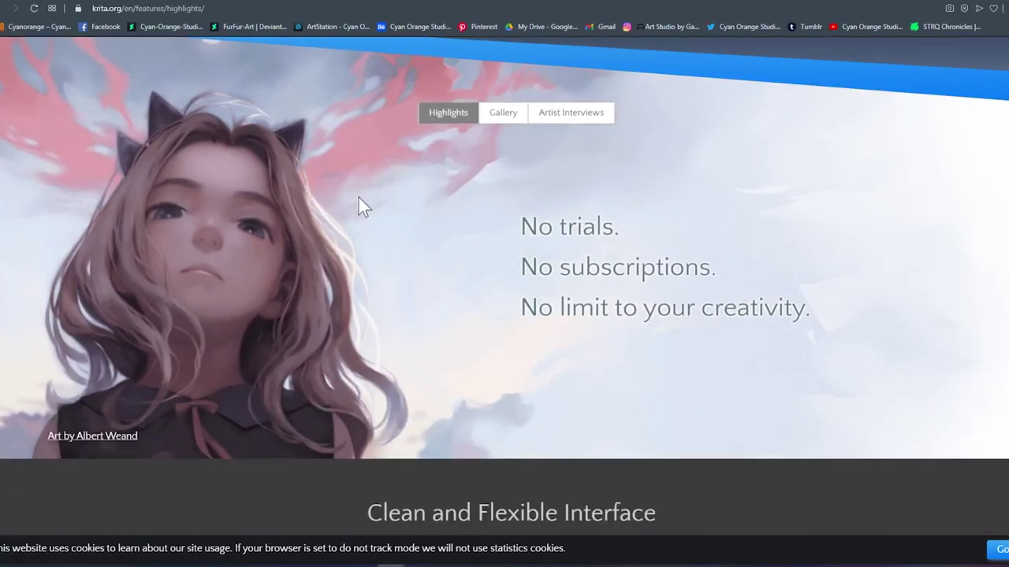
scroll(356, 228, "down", 2)
scroll(356, 226, "down", 2)
scroll(356, 225, "down", 4)
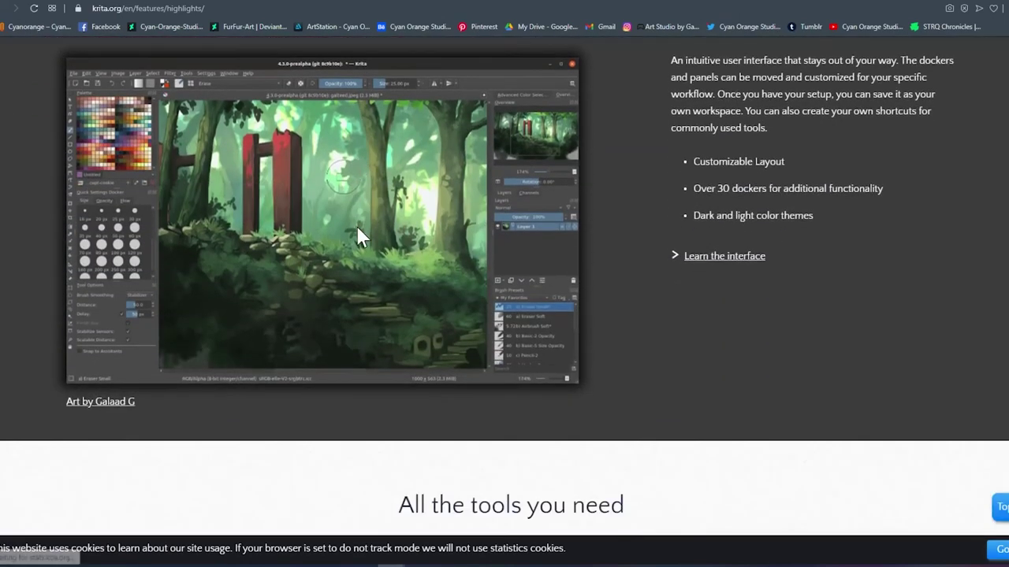
scroll(358, 236, "down", 2)
scroll(358, 237, "down", 2)
scroll(358, 236, "down", 1)
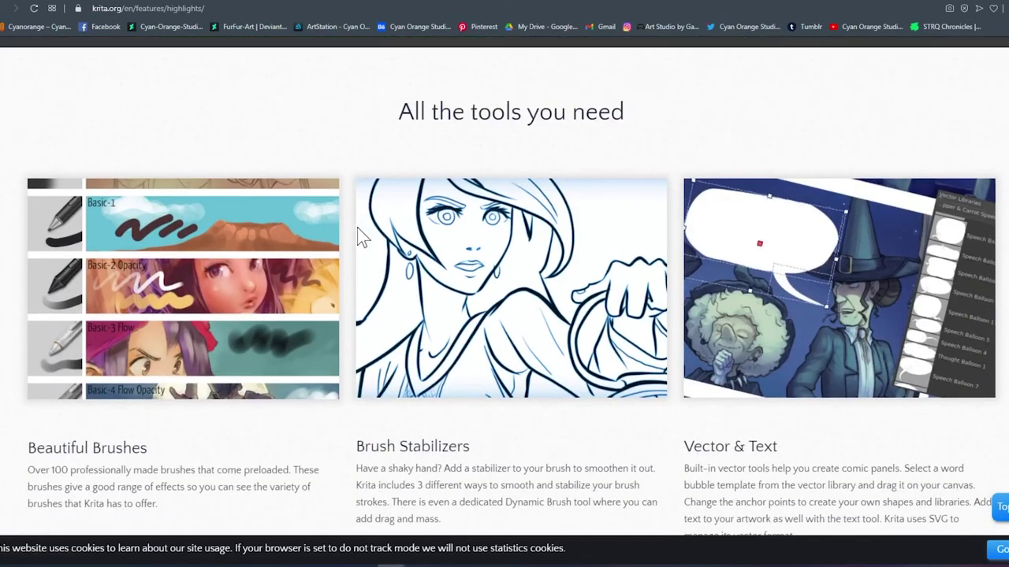
scroll(356, 229, "down", 2)
scroll(357, 229, "down", 2)
scroll(357, 228, "down", 2)
scroll(357, 228, "down", 2)
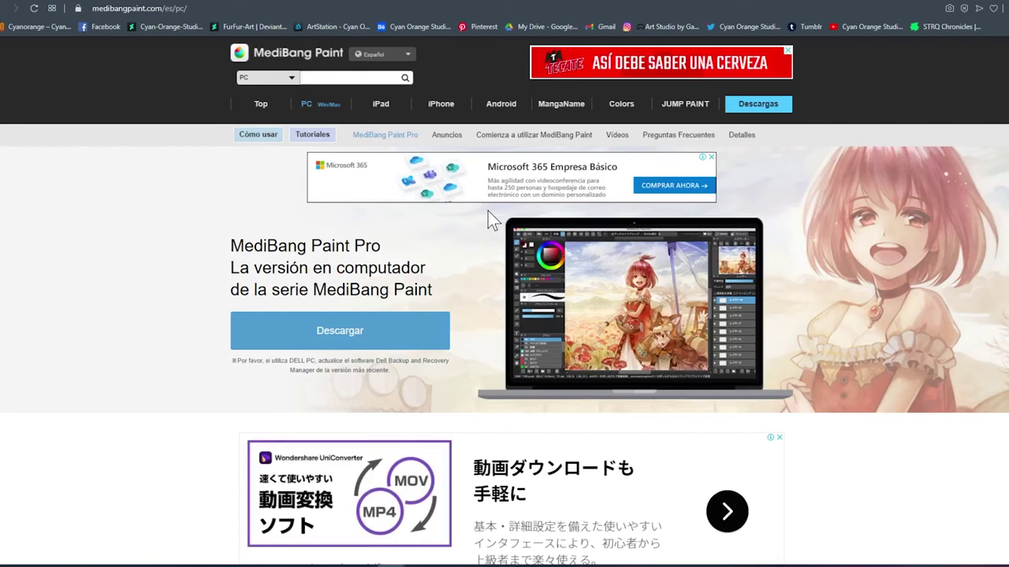
Step: Scroll down medibangpaint.com/es/pc/ through the MediBang Paint Pro feature tiles
scroll(488, 211, "down", 2)
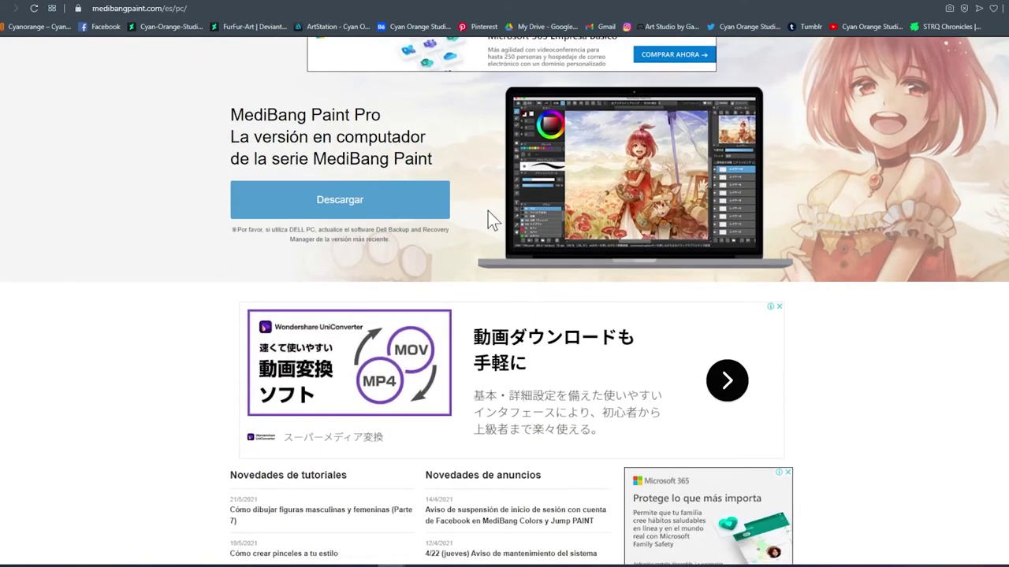
scroll(488, 211, "down", 2)
scroll(488, 211, "down", 2)
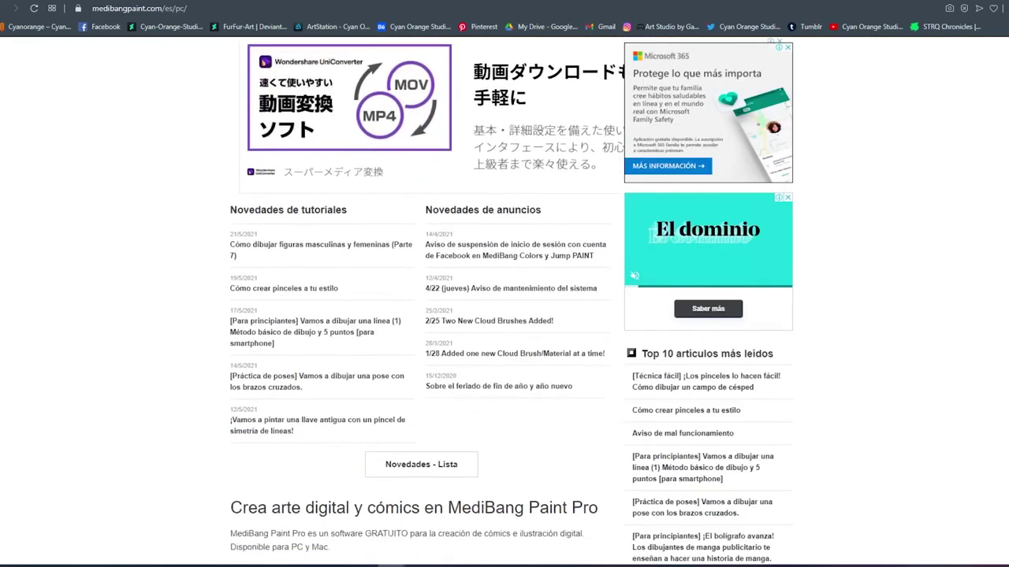
scroll(488, 211, "down", 3)
scroll(488, 211, "down", 4)
scroll(488, 211, "down", 1)
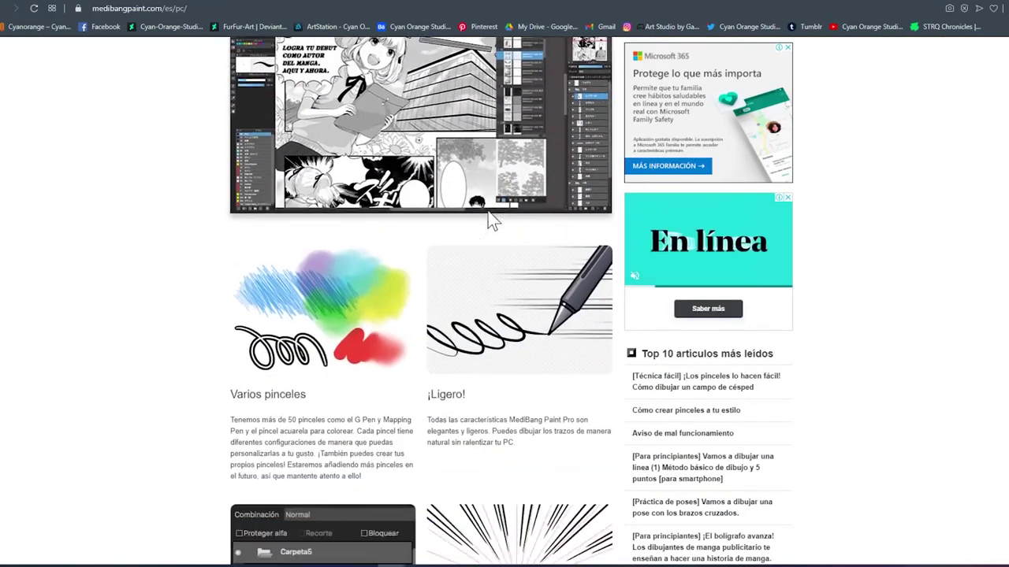
scroll(487, 211, "down", 3)
scroll(488, 211, "down", 2)
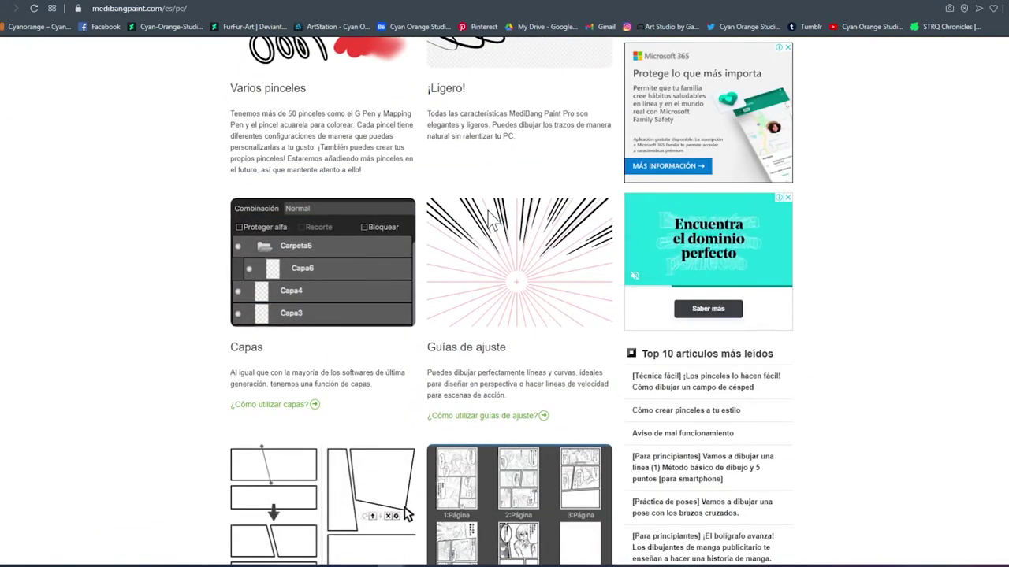
scroll(487, 211, "down", 2)
scroll(487, 211, "down", 3)
scroll(487, 211, "down", 2)
scroll(488, 211, "down", 2)
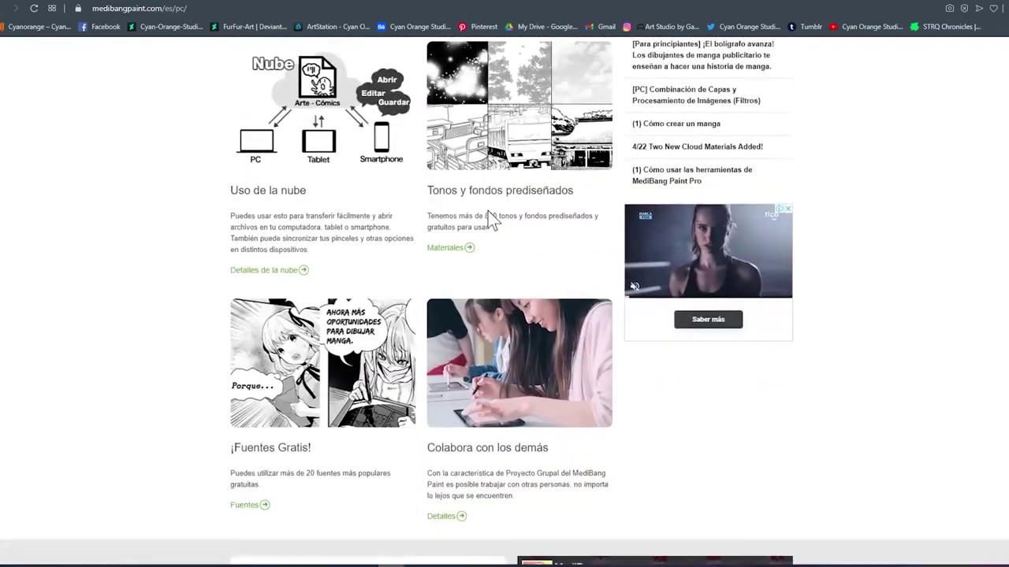
scroll(488, 211, "down", 3)
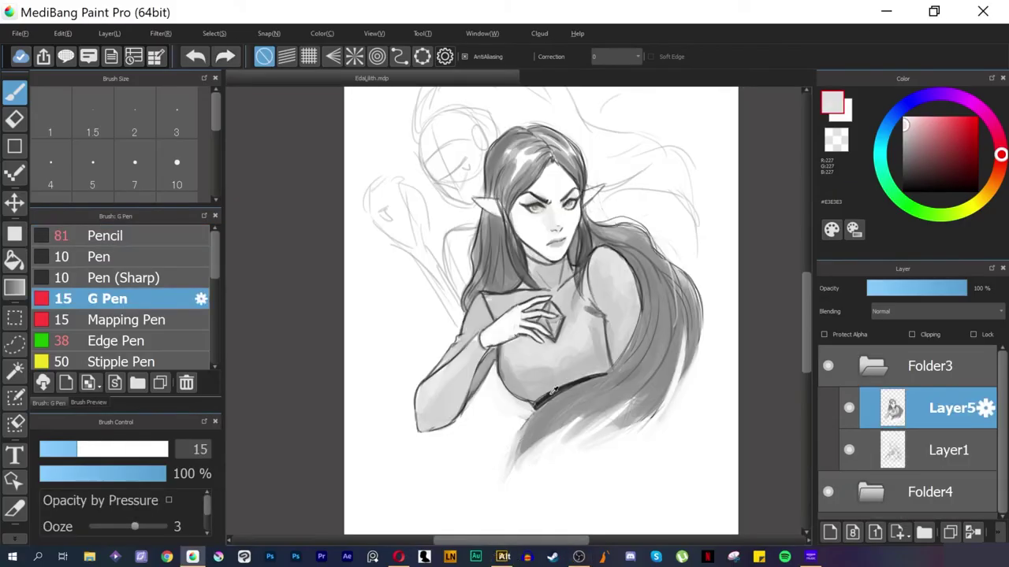
Step: Set the foreground colour to near-black #1E1E1E from the colour wheel's dark corner
left_click(554, 391, "alt")
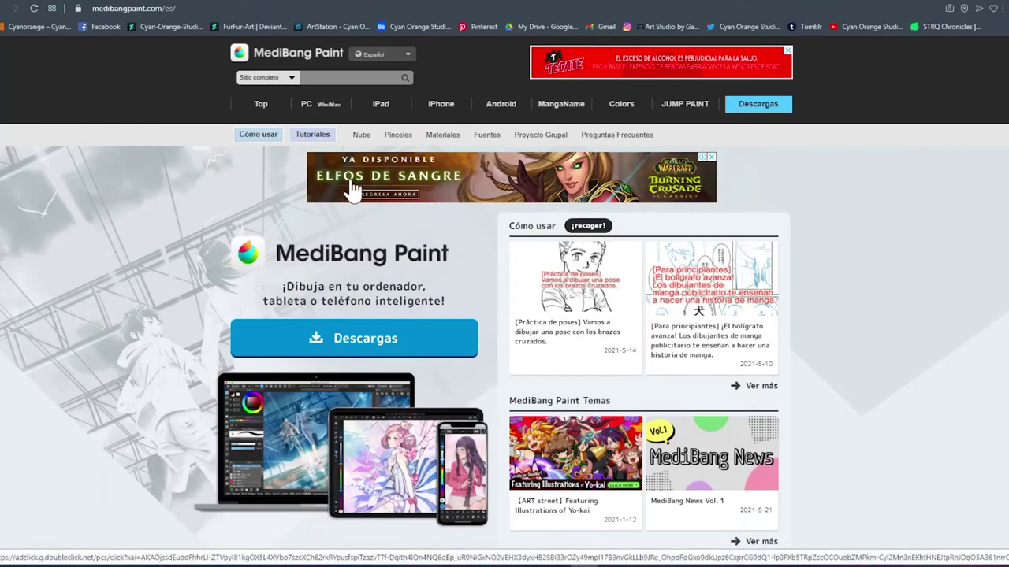
Step: Scroll slightly down the Spanish MediBang Paint homepage, medibangpaint.com/es
scroll(356, 189, "down", 2)
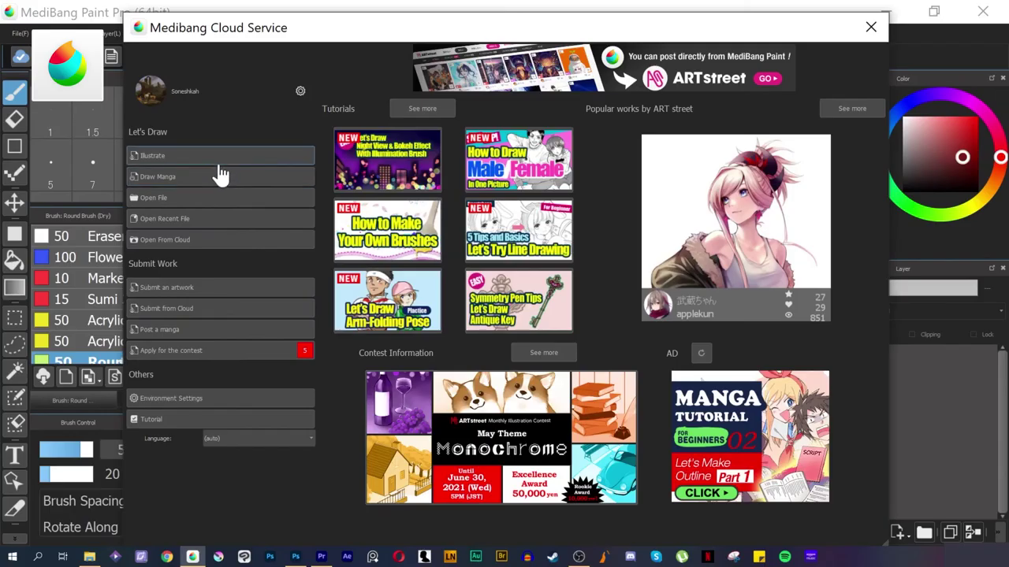
Step: Choose Illustrate under Let's Draw to bring up the Create New Image dialog
left_click(214, 156)
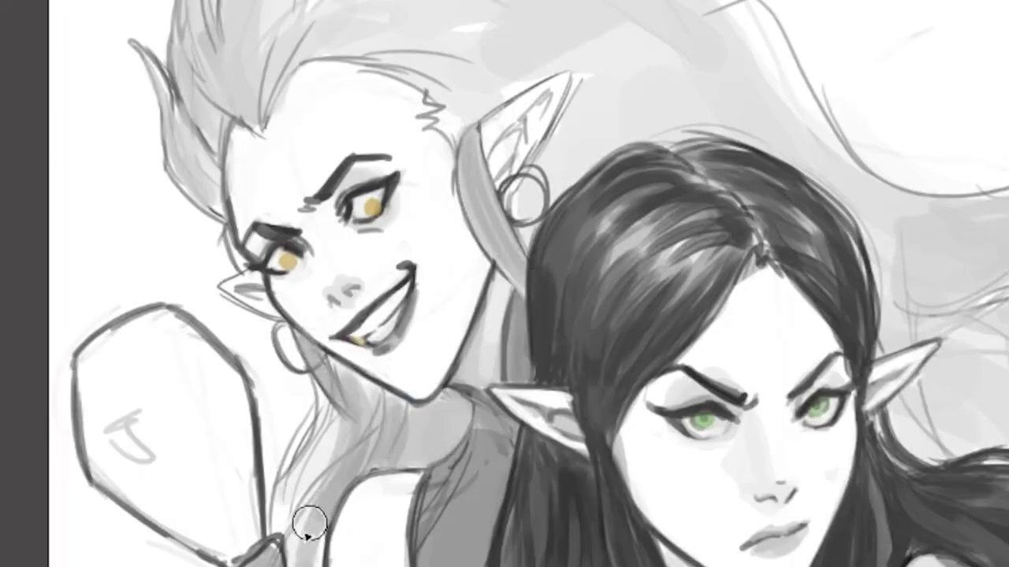
Step: Shade grey around the top elf's ear and over her hair, then switch to Krita
mouse_move(268, 63)
left_mouse_down()
mouse_move(462, 45)
mouse_move(727, 113)
mouse_move(867, 48)
left_mouse_up()
mouse_move(176, 118)
left_mouse_down()
mouse_move(225, 45)
mouse_move(423, 38)
mouse_move(930, 227)
mouse_move(690, 49)
left_mouse_up()
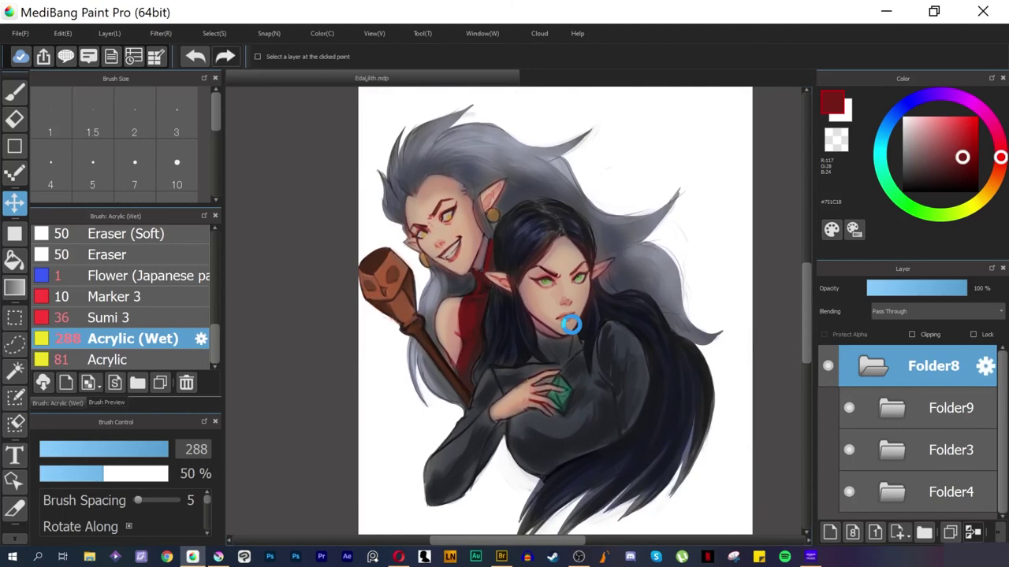
left_click(212, 556)
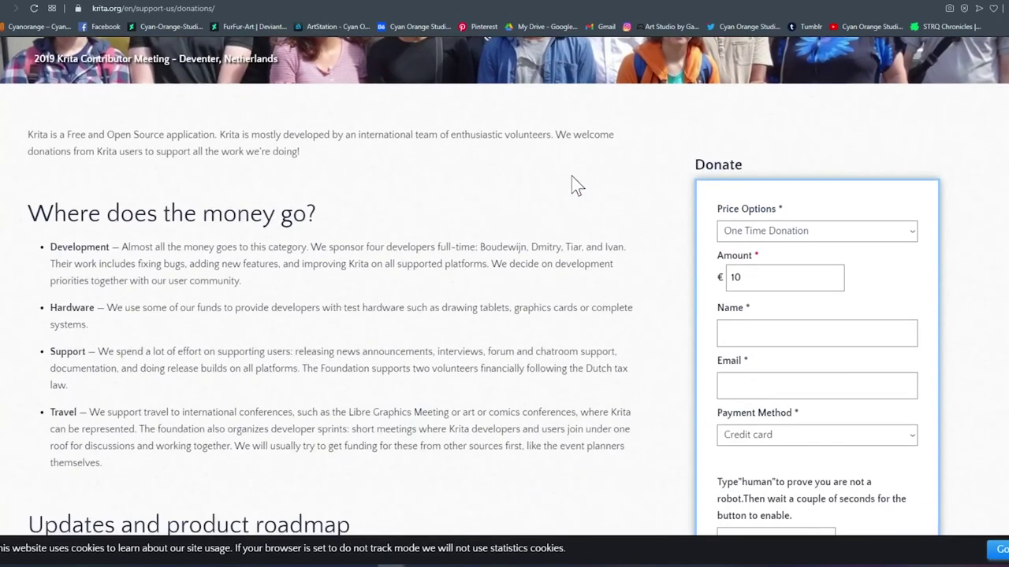
Step: Scroll to the top of the donations page and go to Krita's Features highlights page
scroll(575, 185, "up", 2)
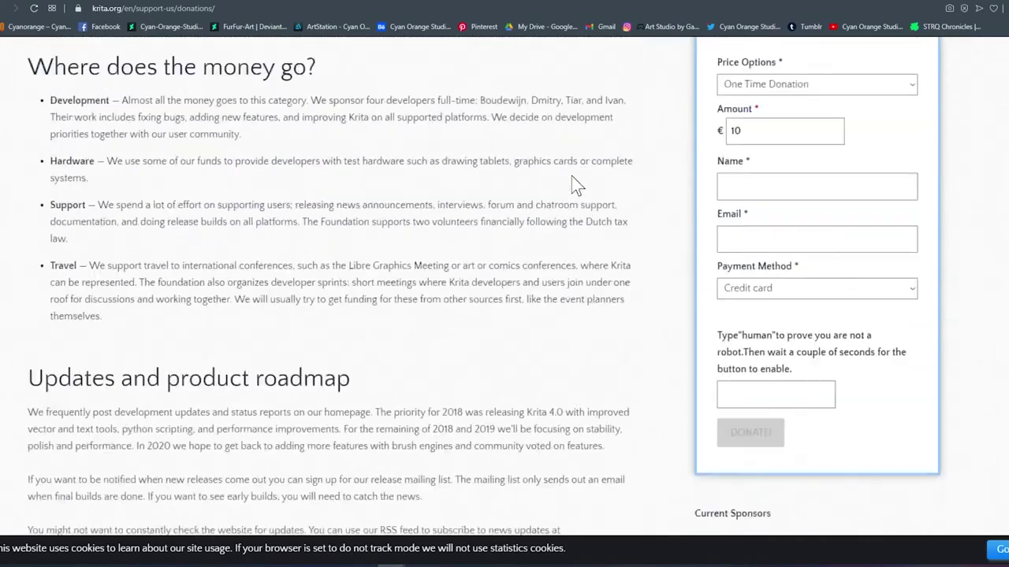
scroll(576, 185, "up", 4)
scroll(575, 185, "up", 3)
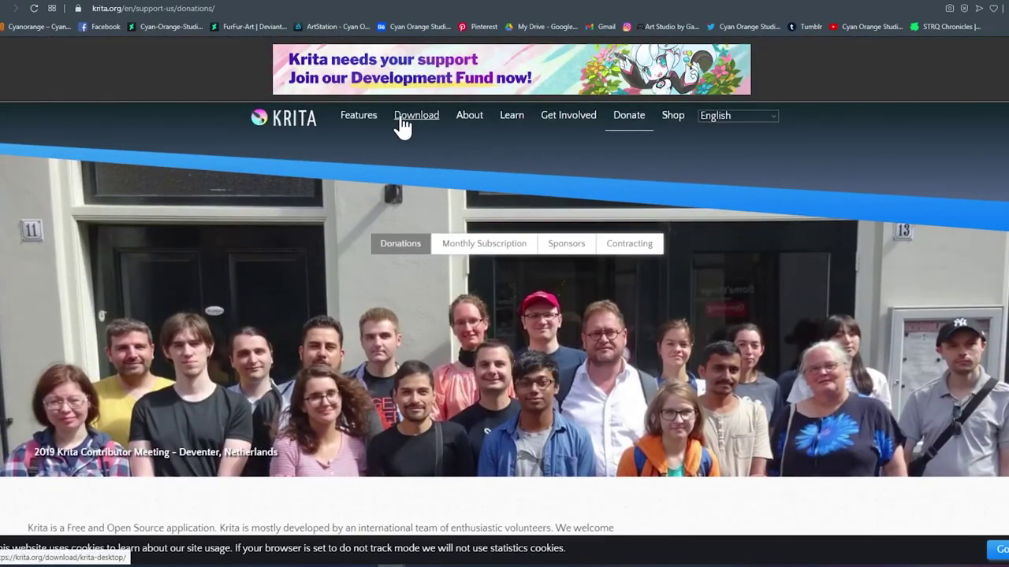
left_click(362, 122)
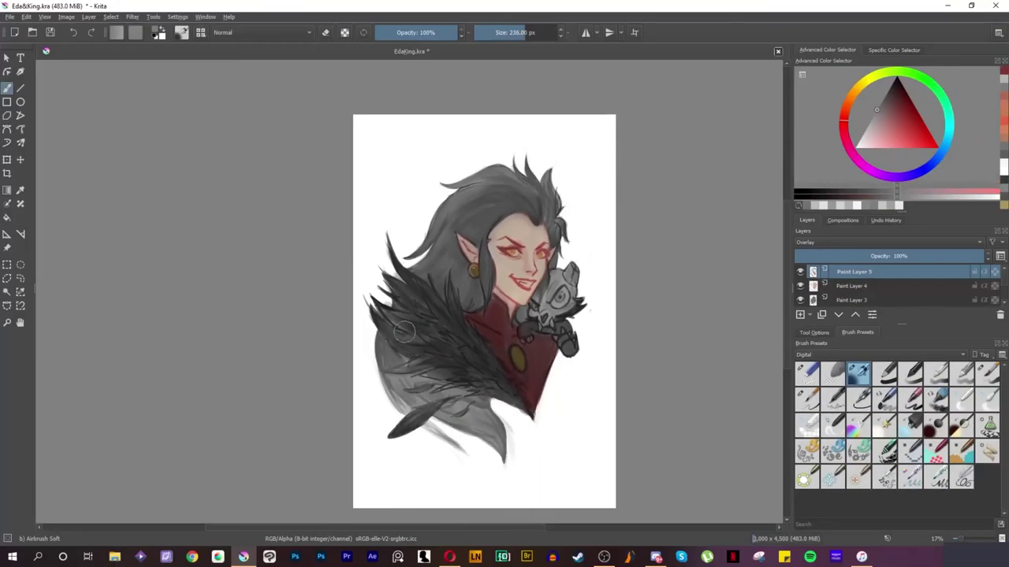
Step: Add a new layer above Paint Layer 5 and tint the chest red
left_click(800, 315)
left_click(872, 118)
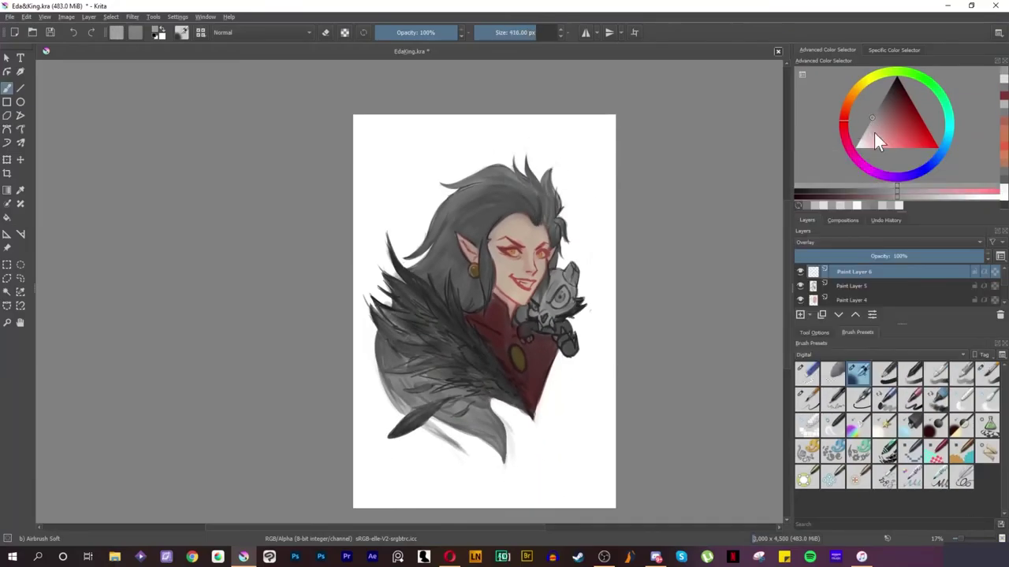
left_click(903, 133)
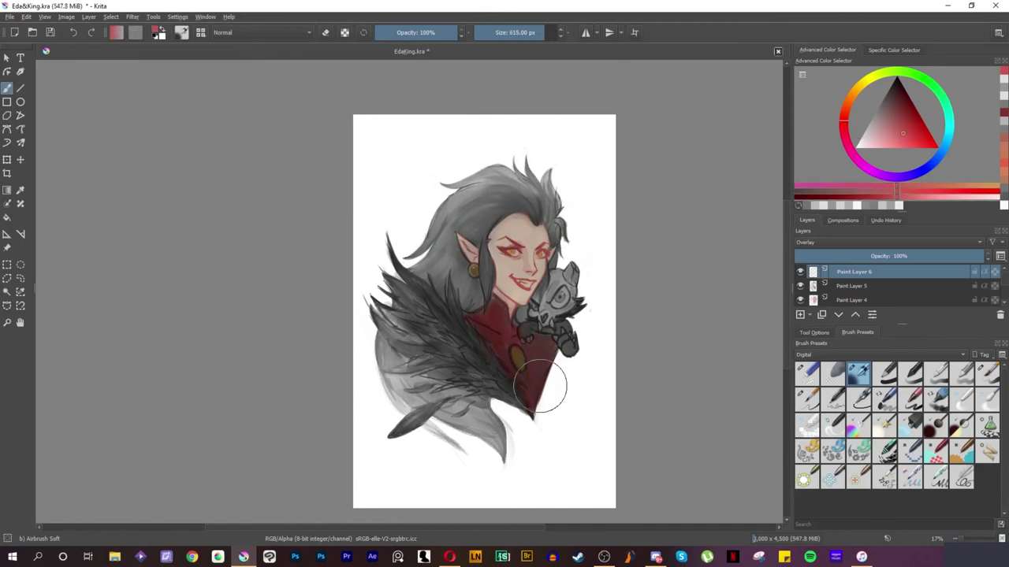
Step: Colour King's eye golden yellow with a smaller brush, then magenta pink with Basic-1
left_click(857, 87)
left_click(908, 126)
left_click(516, 32)
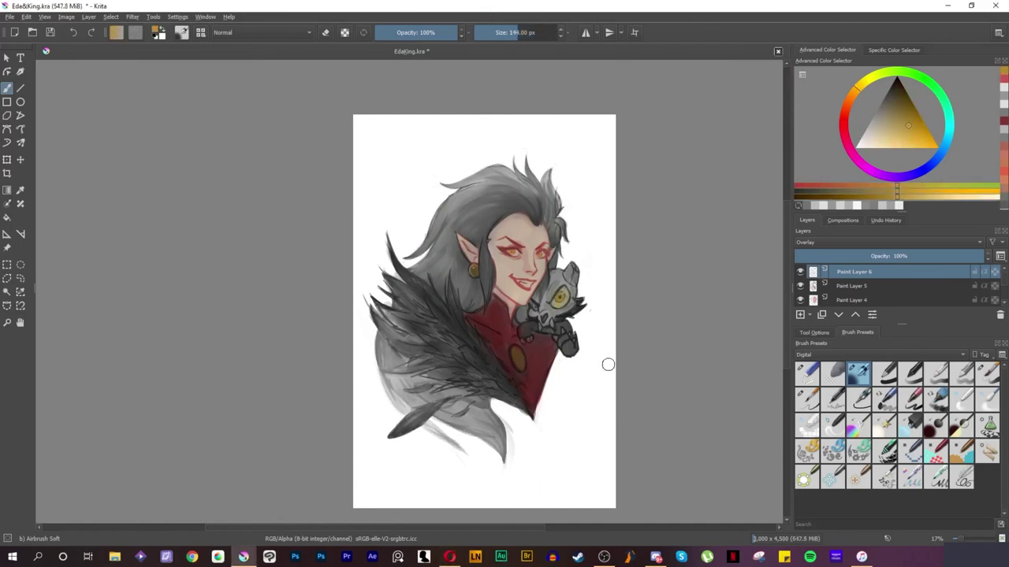
left_click(884, 372)
left_click(847, 148)
left_click(900, 131)
left_click(559, 297)
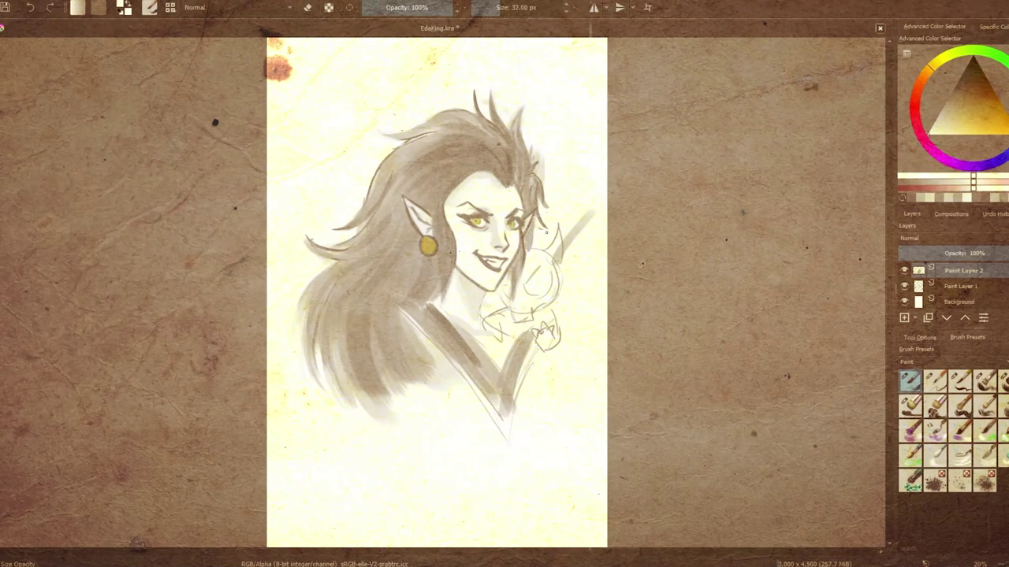
Step: Thin the Pencil, pick grey, and sketch a grin on the top elf's mouth
key("bracketleft")
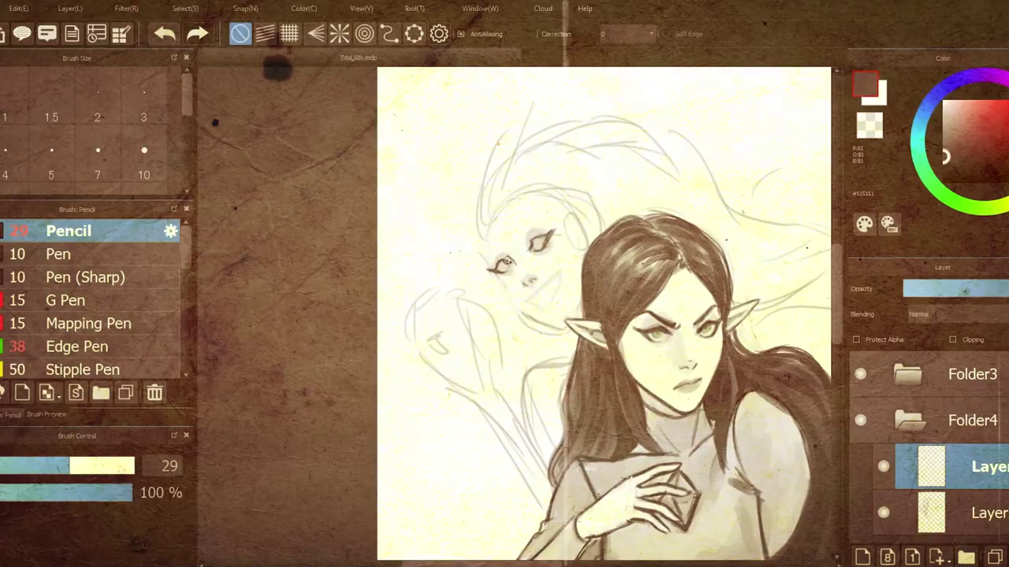
left_click(945, 155)
key("bracketleft")
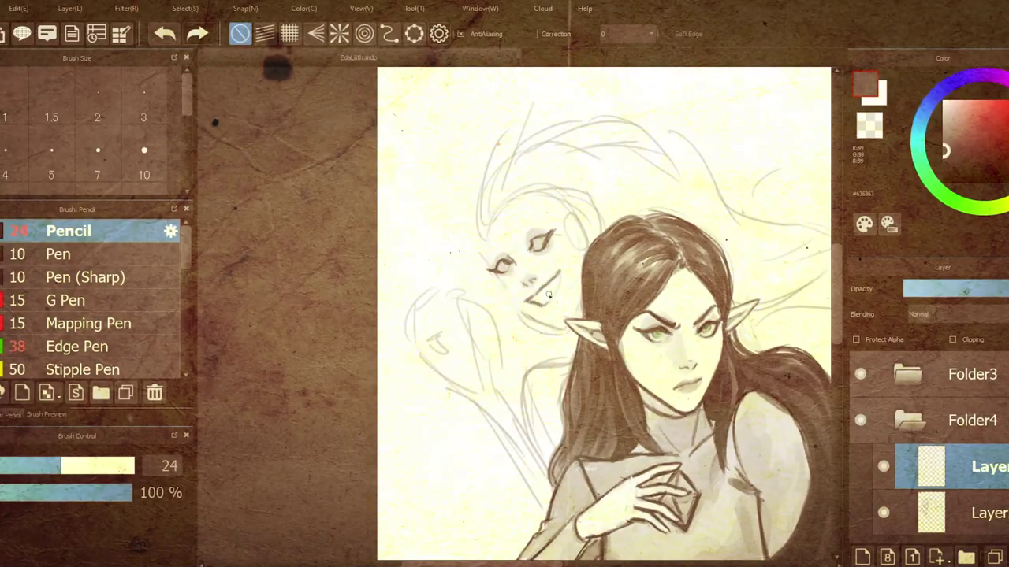
left_click_drag(526, 290, 569, 278)
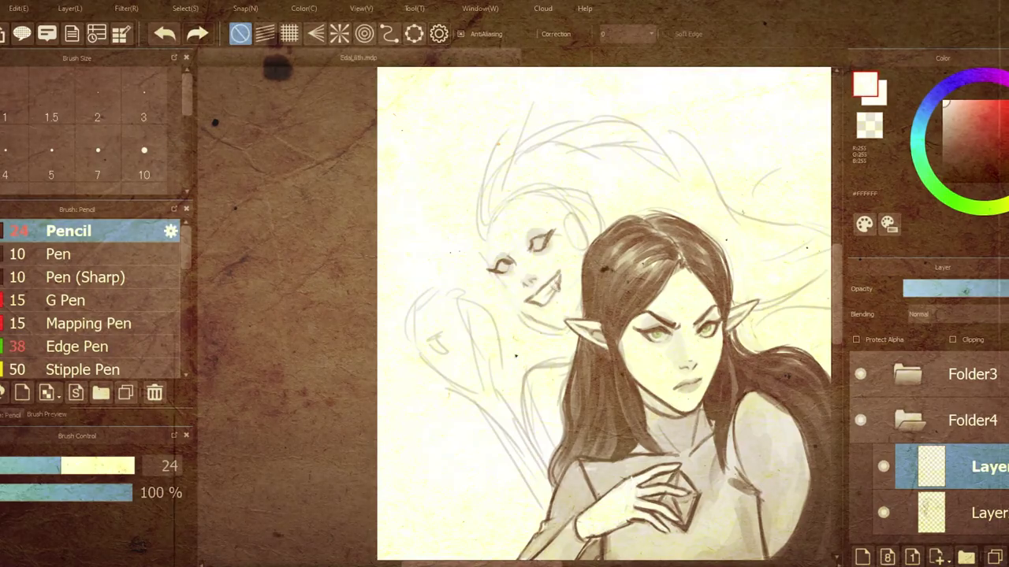